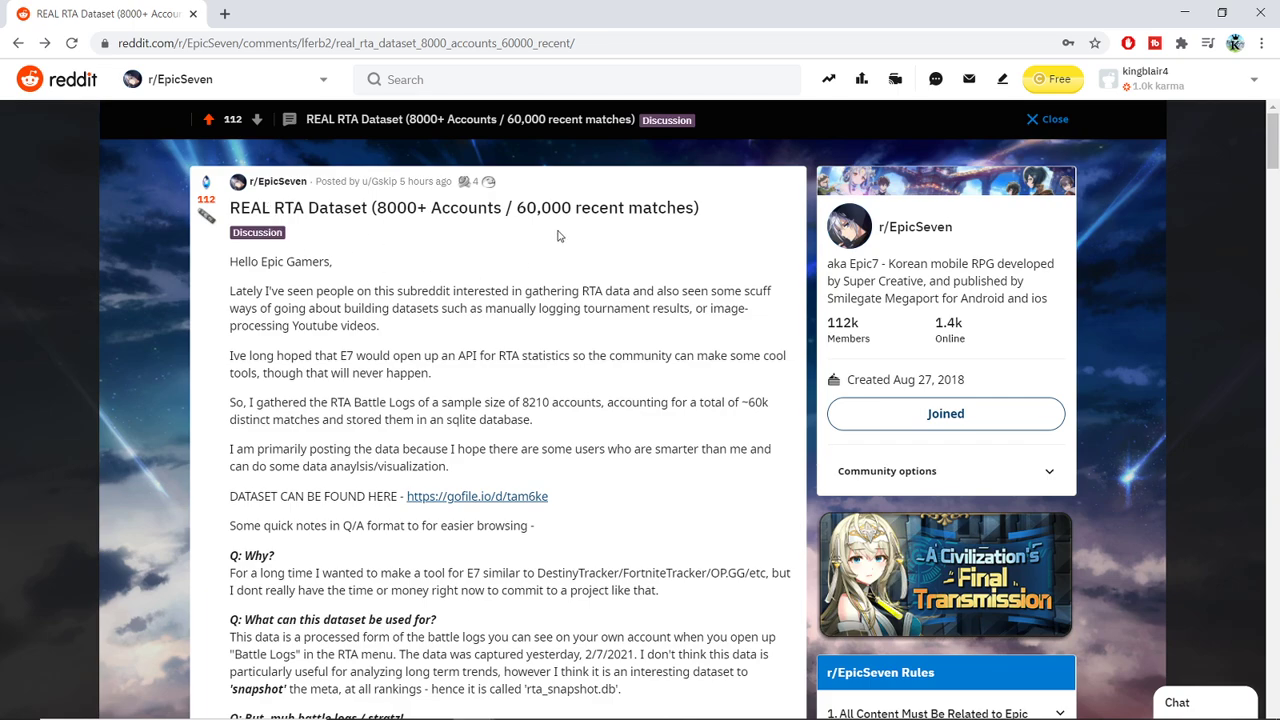
# Read through the Reddit RTA dataset post's introduction and Q&A down to the summary analysis, highlighting the match count in the title.
pyautogui.scroll(-2, 560, 240)
pyautogui.scroll(2, 533, 242)
pyautogui.doubleClick(524, 208)
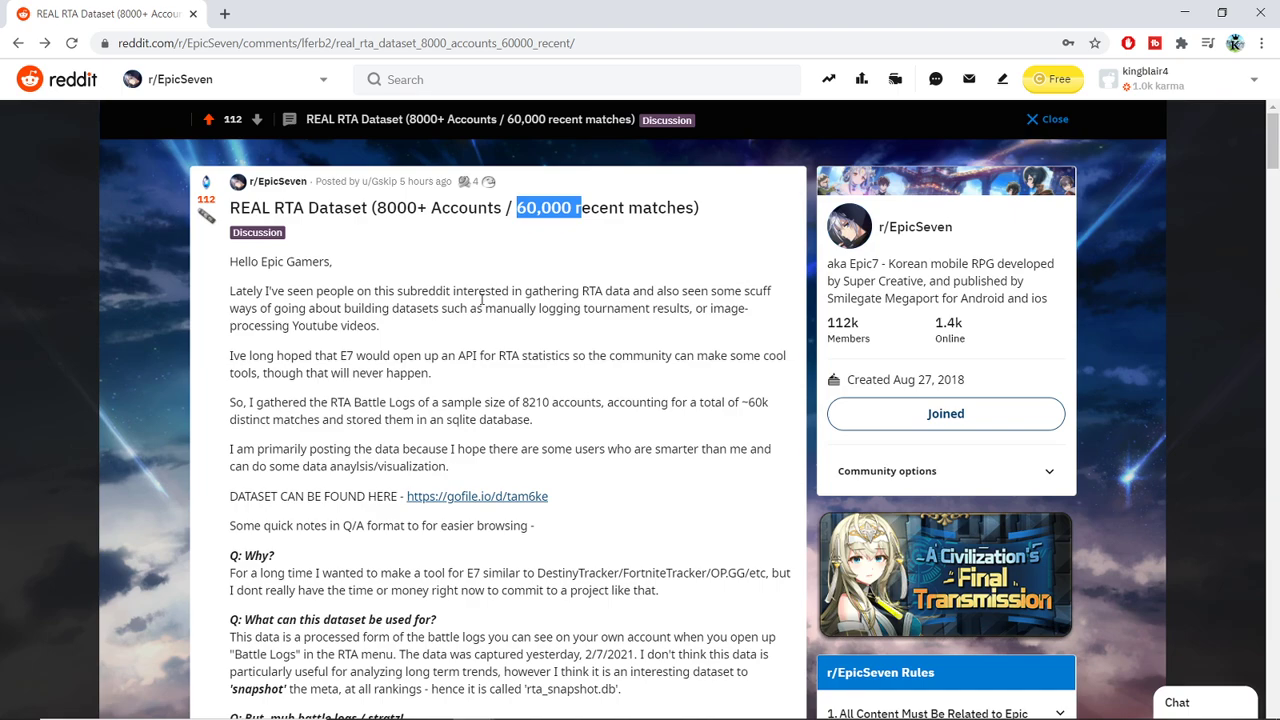
pyautogui.scroll(-3, 483, 299)
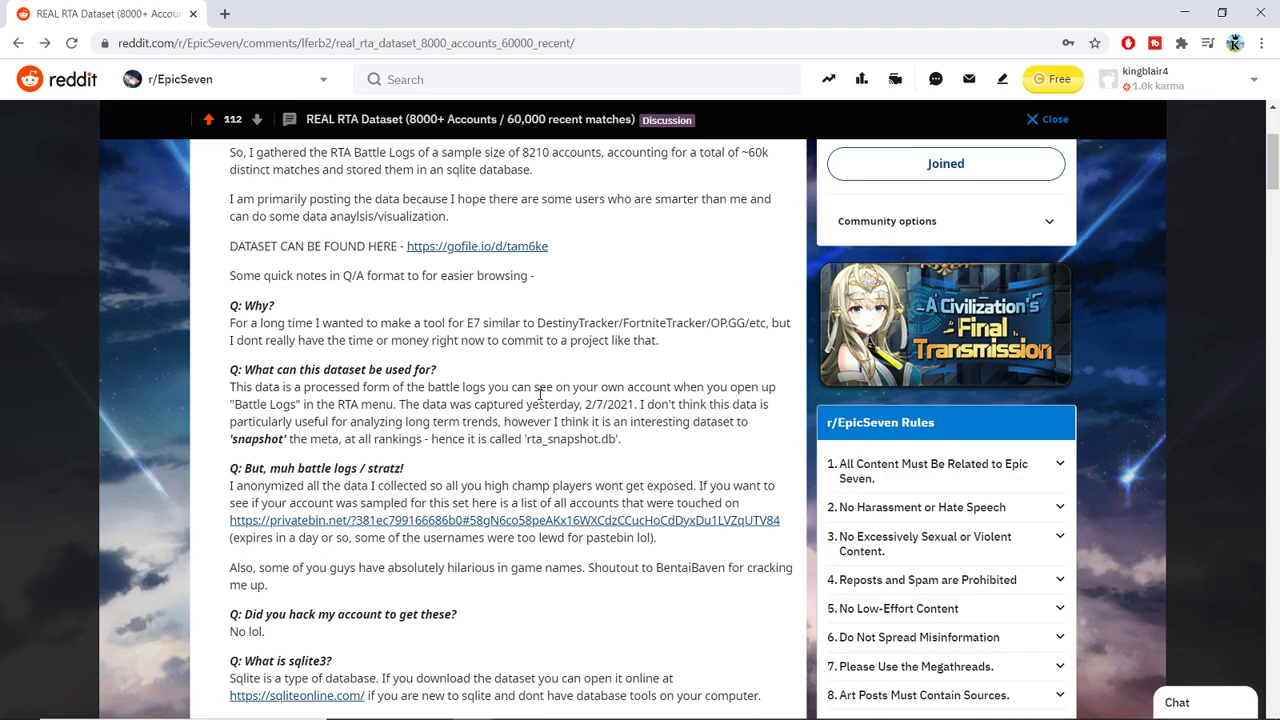
pyautogui.scroll(-1, 540, 400)
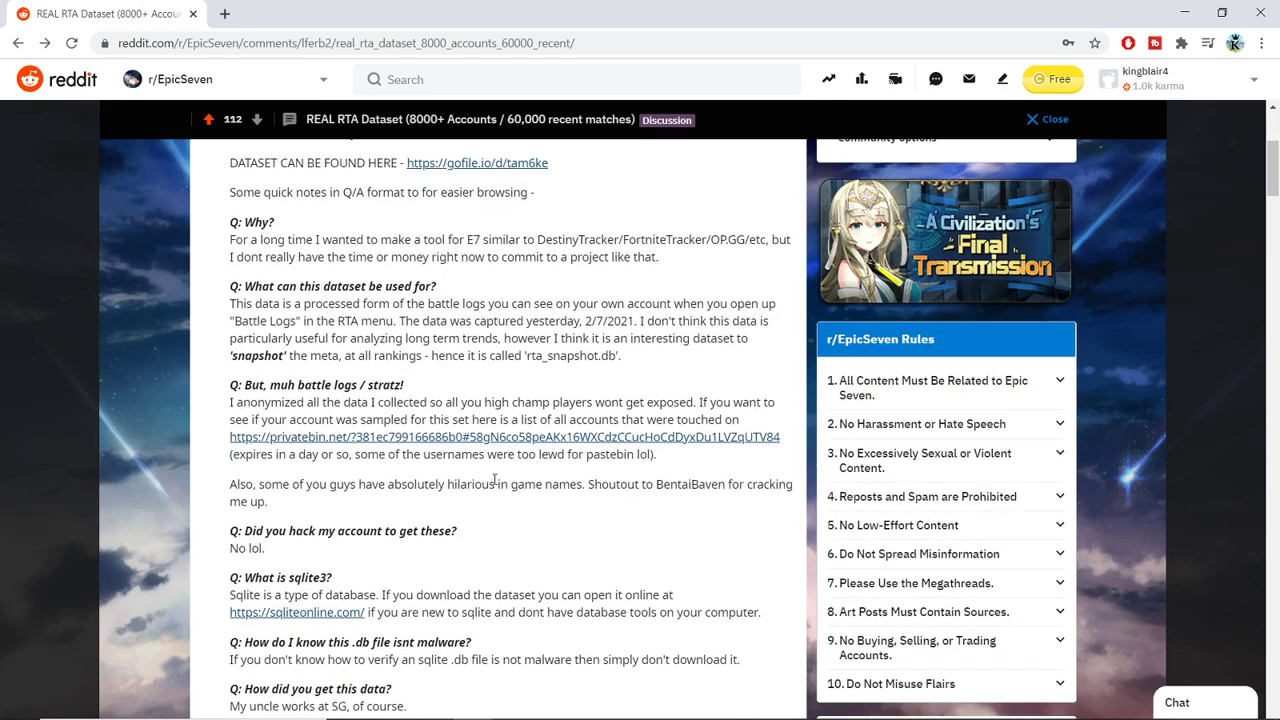
pyautogui.scroll(-1, 560, 472)
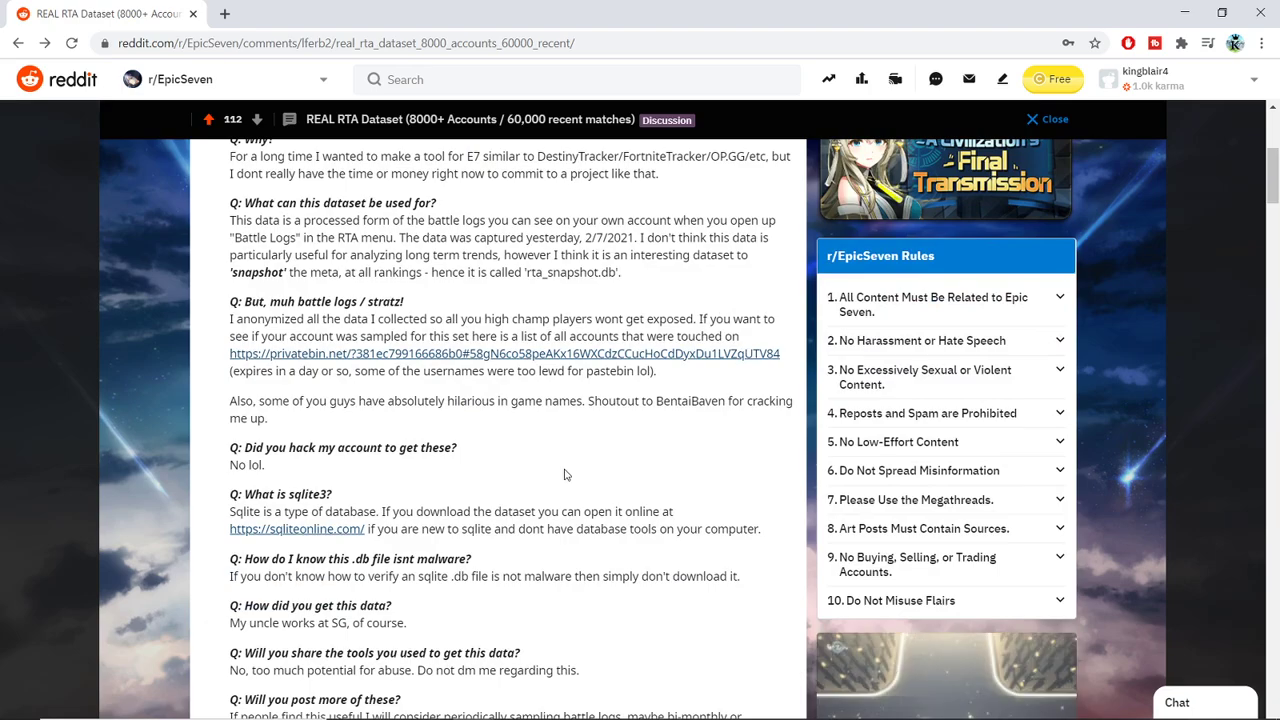
pyautogui.scroll(-1, 570, 475)
pyautogui.scroll(-5, 558, 468)
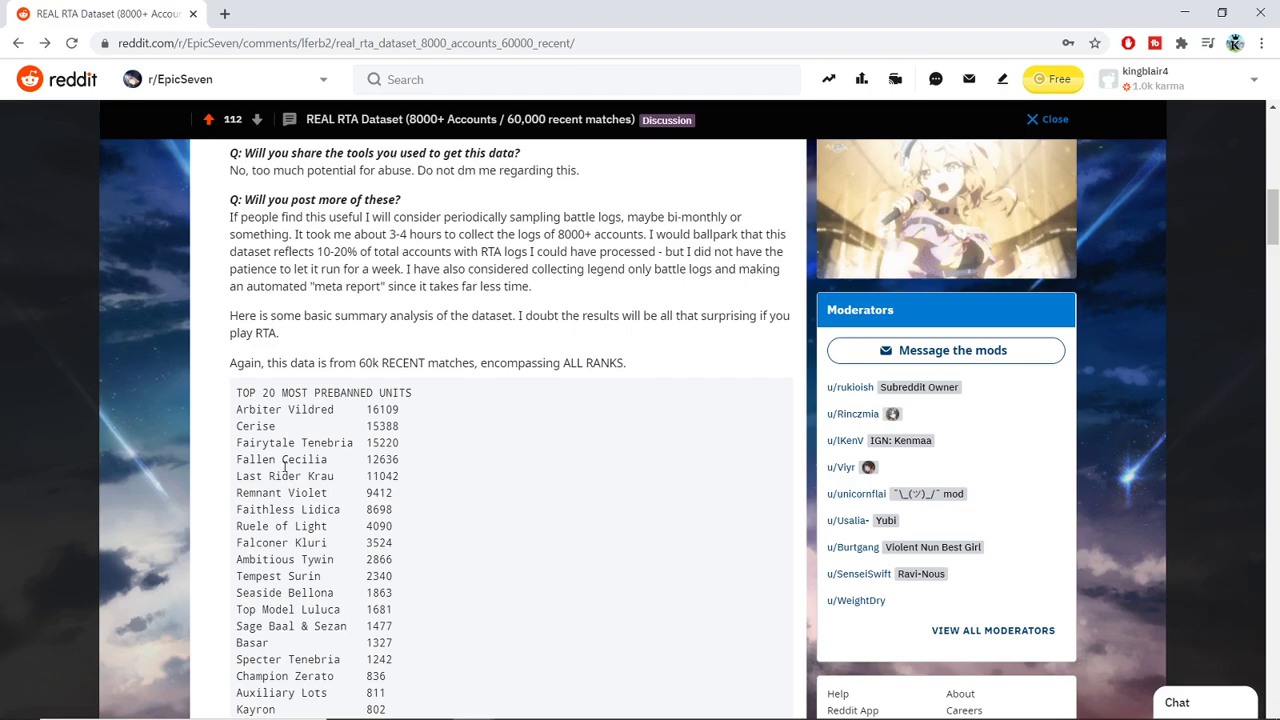
pyautogui.scroll(-1, 280, 478)
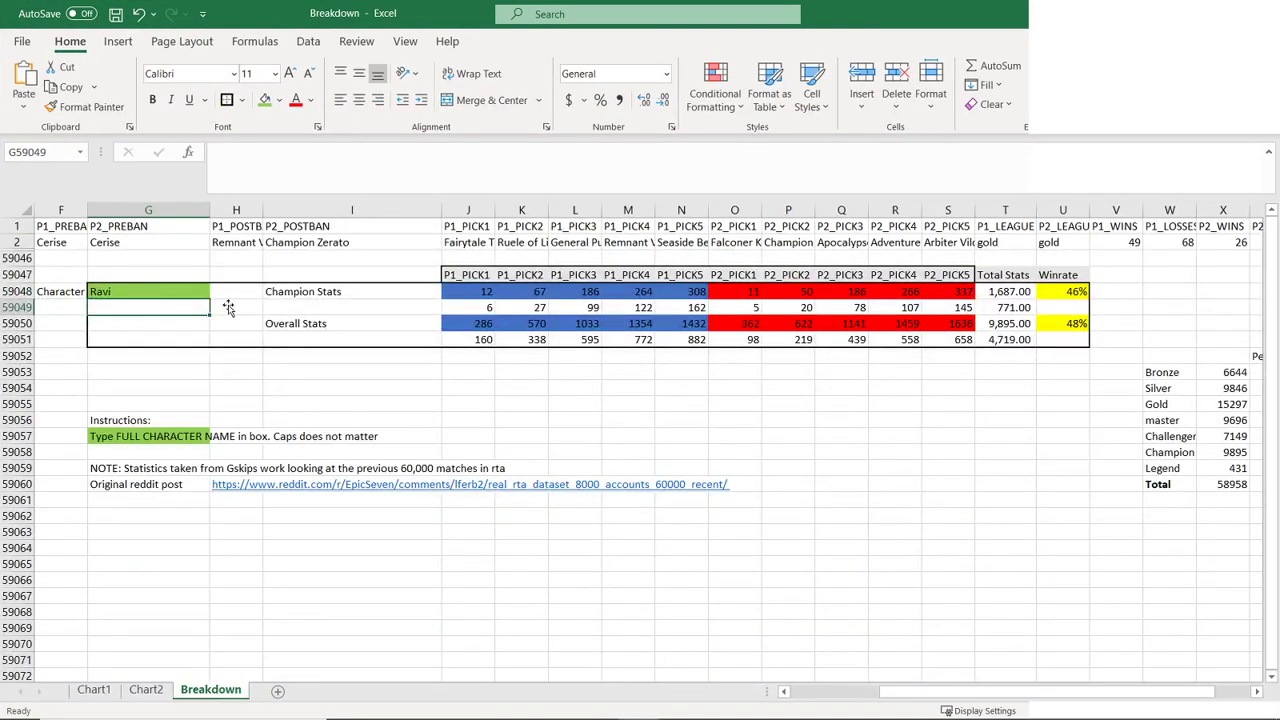
# Switch to the Breakdown workbook in Excel and examine Ravi's entry with its Champion Stats and Overall Stats rows.
pyautogui.click(184, 294)
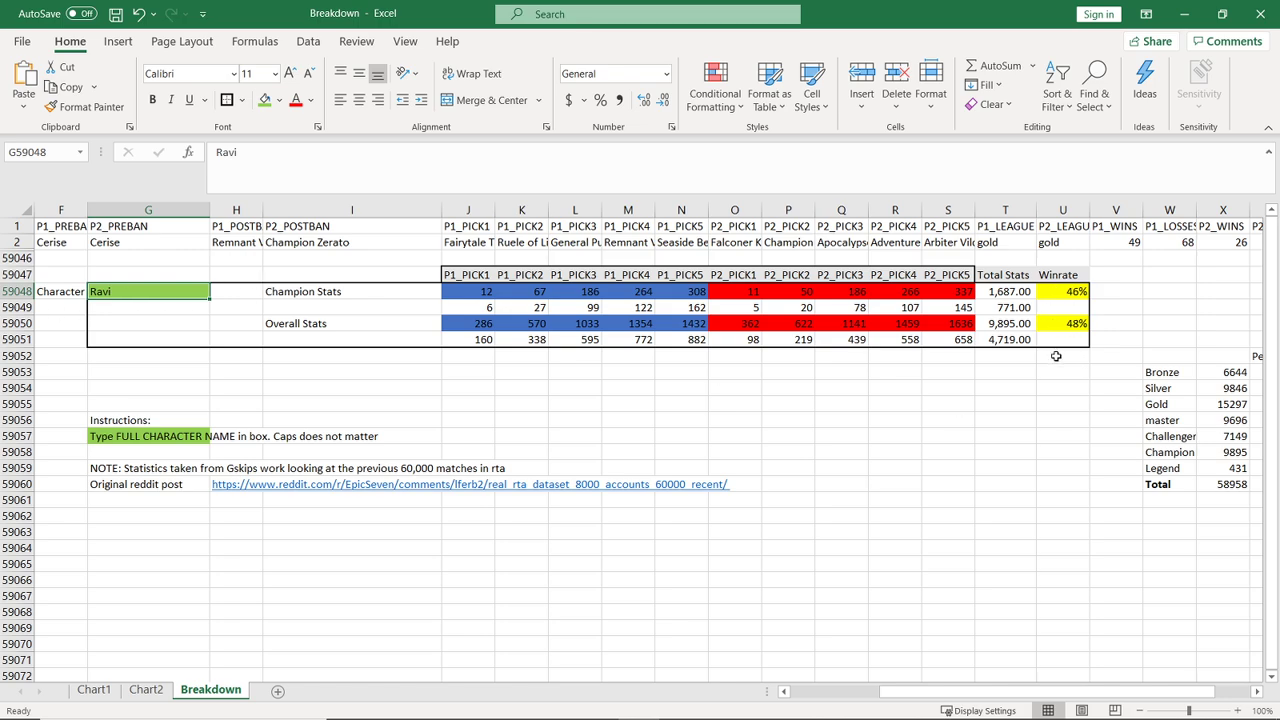
pyautogui.click(394, 292)
pyautogui.click(395, 324)
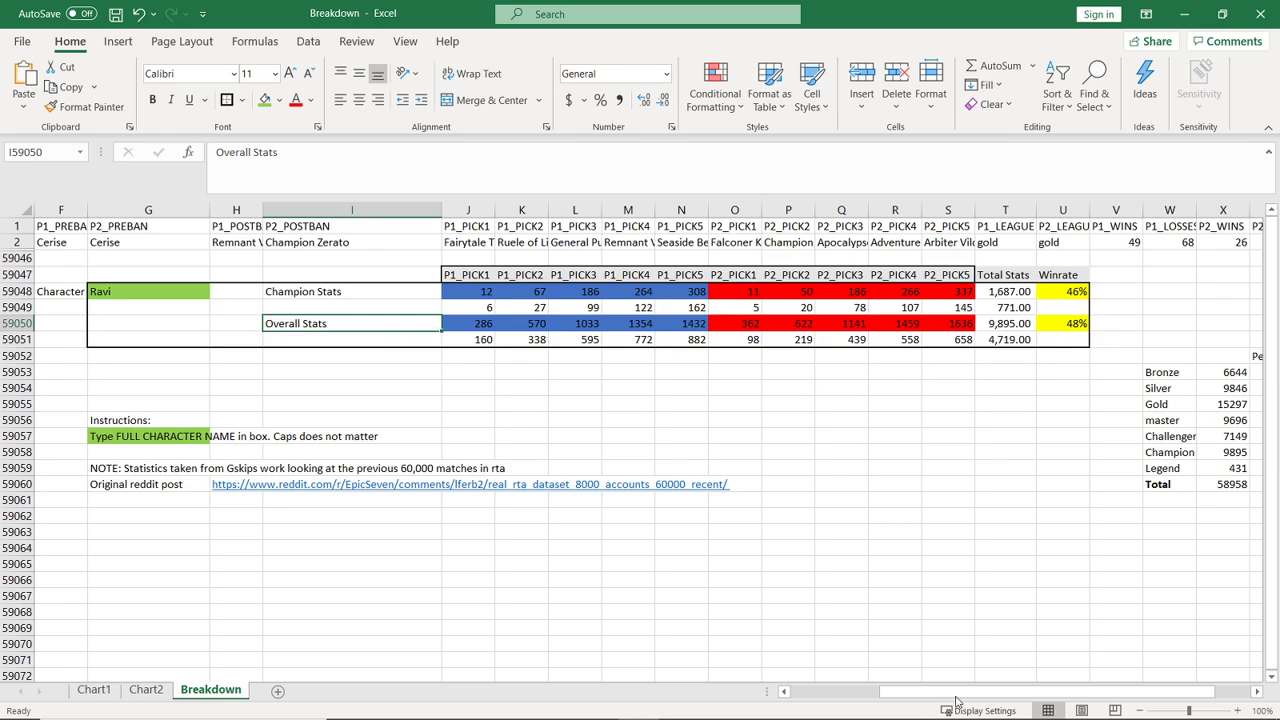
# Examine the league distribution table's Percentage column, checking the master, Challenger and Legend rows.
pyautogui.moveTo(1005, 692); pyautogui.dragTo(1047, 706)
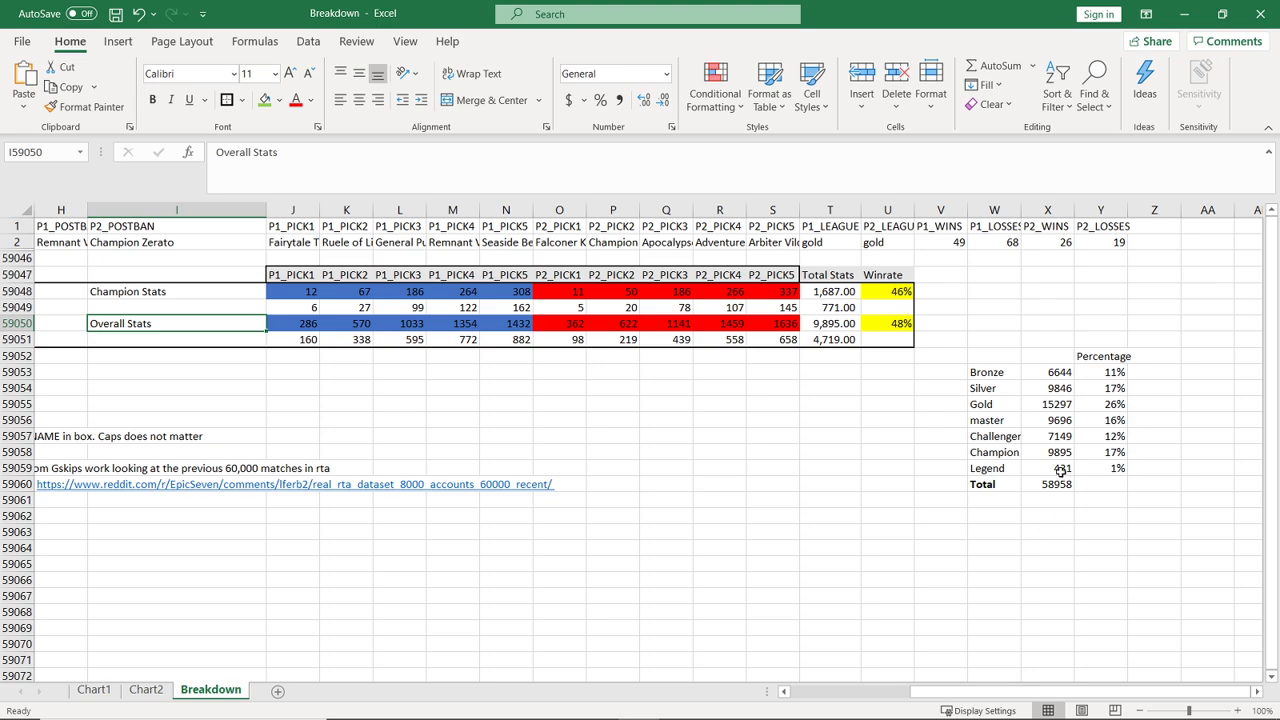
pyautogui.click(1106, 436)
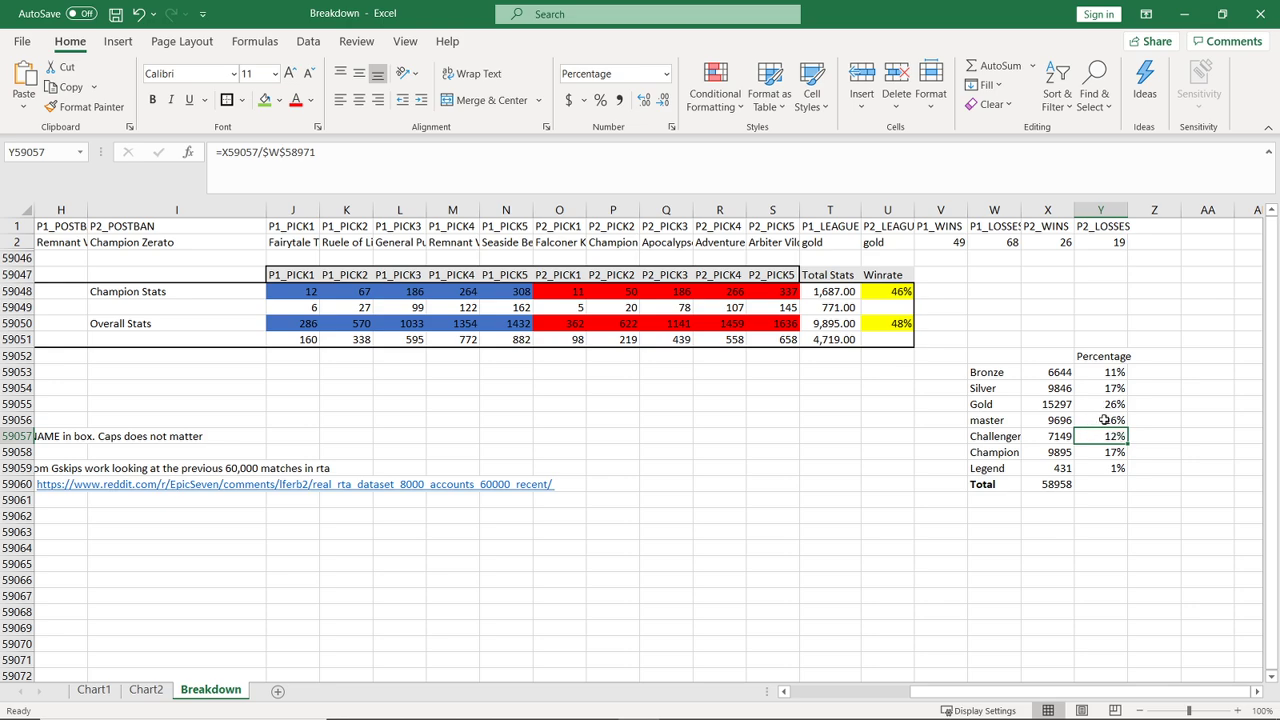
pyautogui.click(1103, 420)
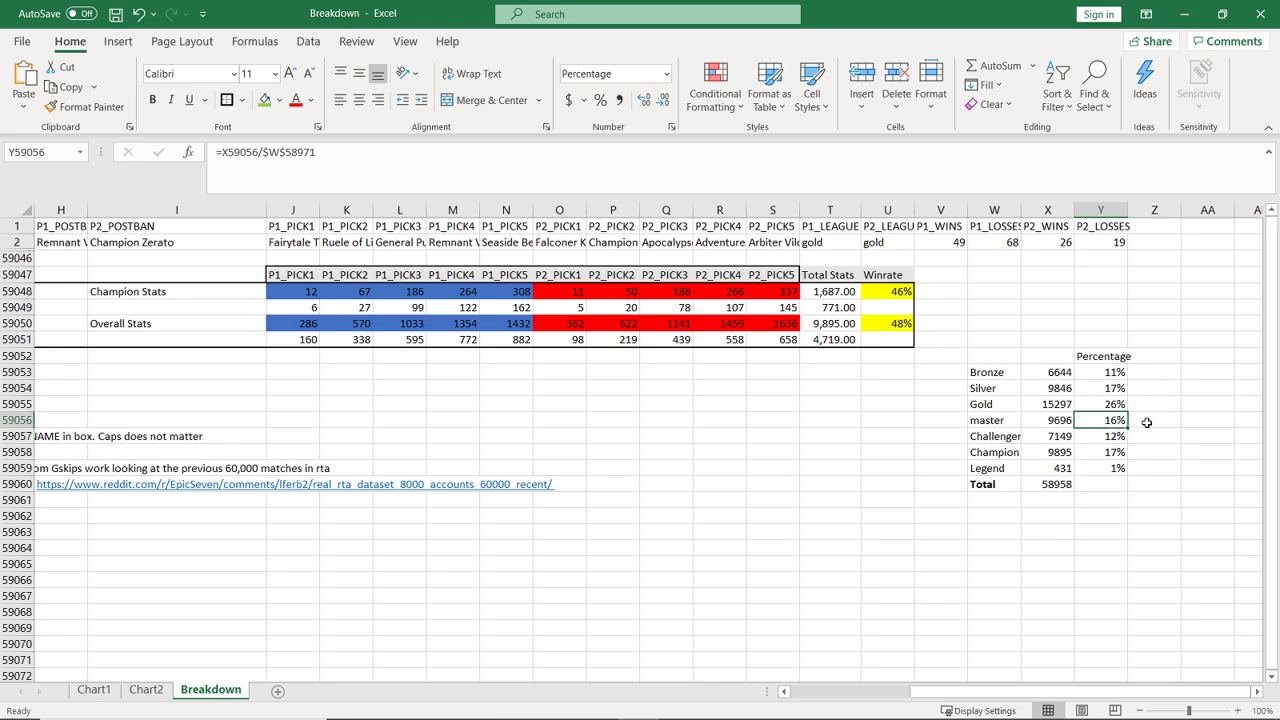
pyautogui.click(1120, 471)
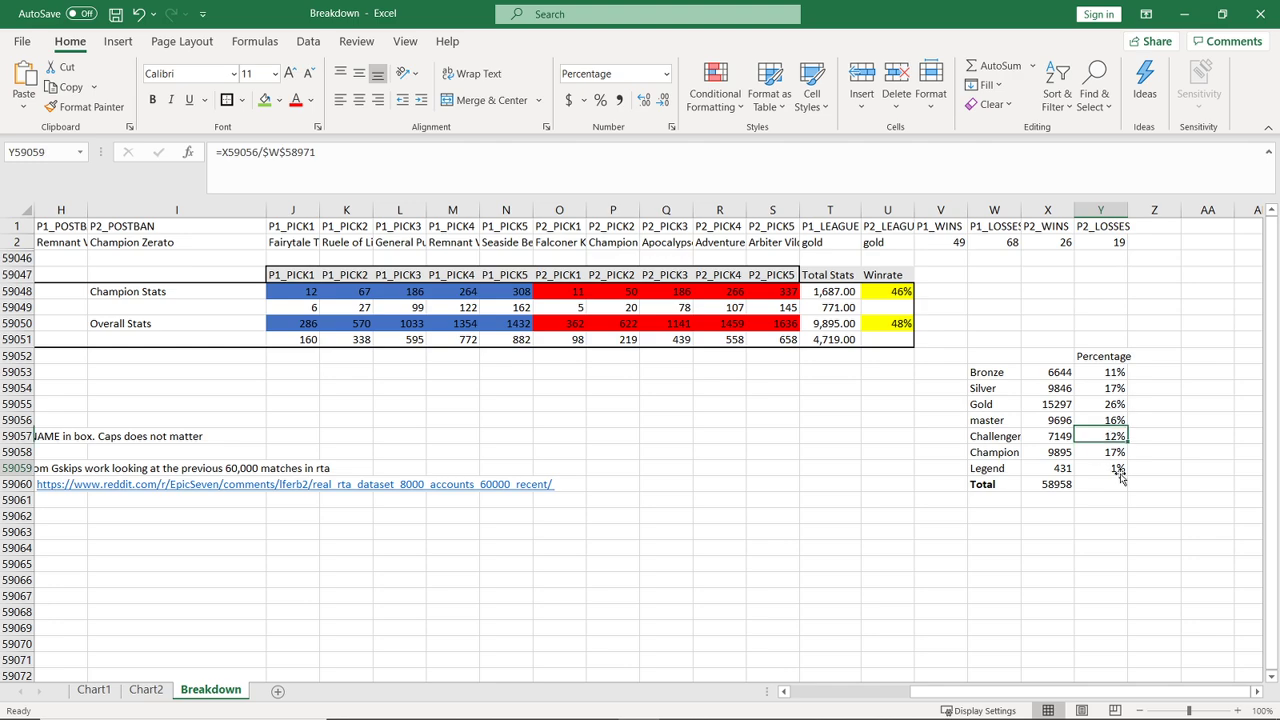
pyautogui.click(1110, 434)
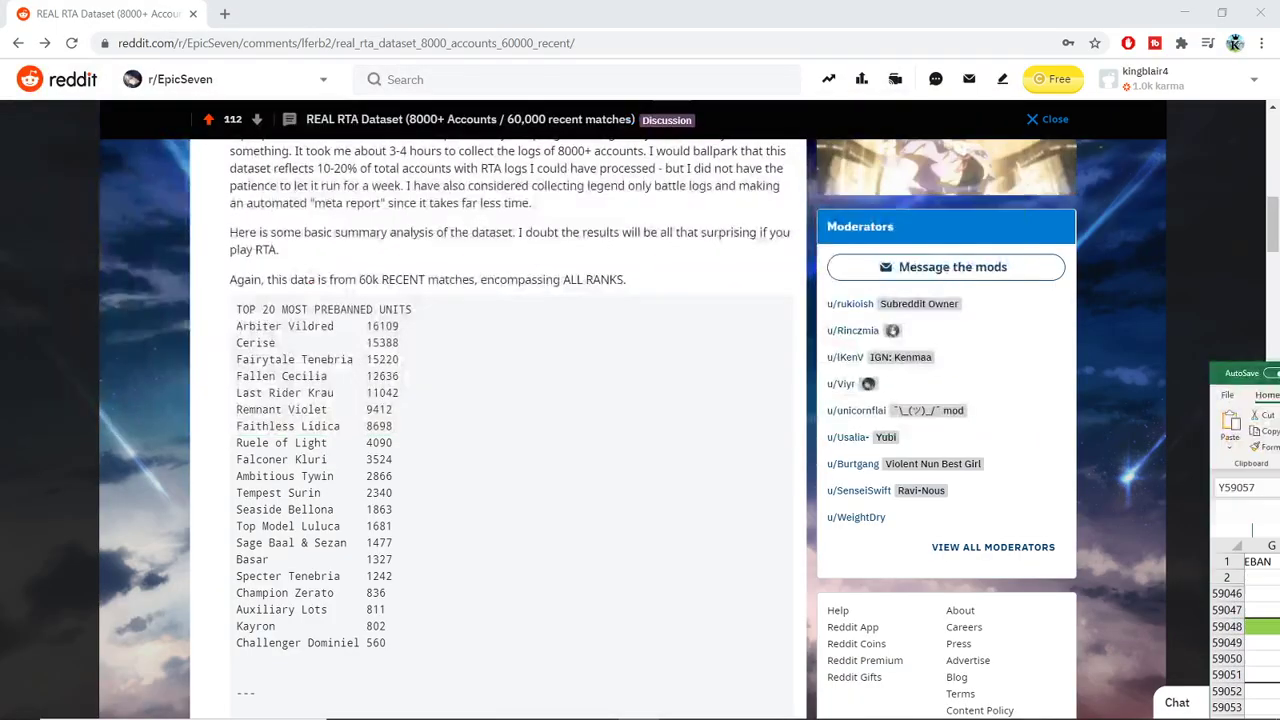
# Return to the Reddit post and review the top 20 most prebanned units, highlighting Fairytale Tenebria and Fallen Cecilia.
pyautogui.scroll(-2, 162, 405)
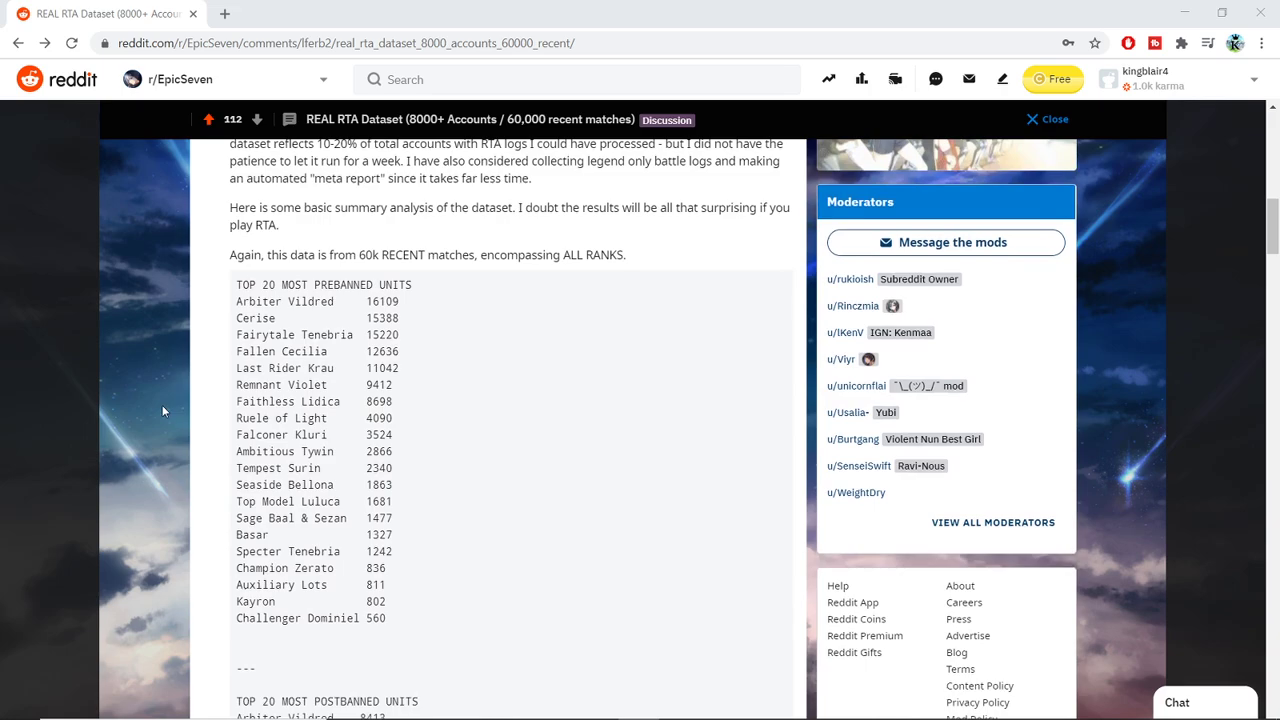
pyautogui.scroll(3, 185, 392)
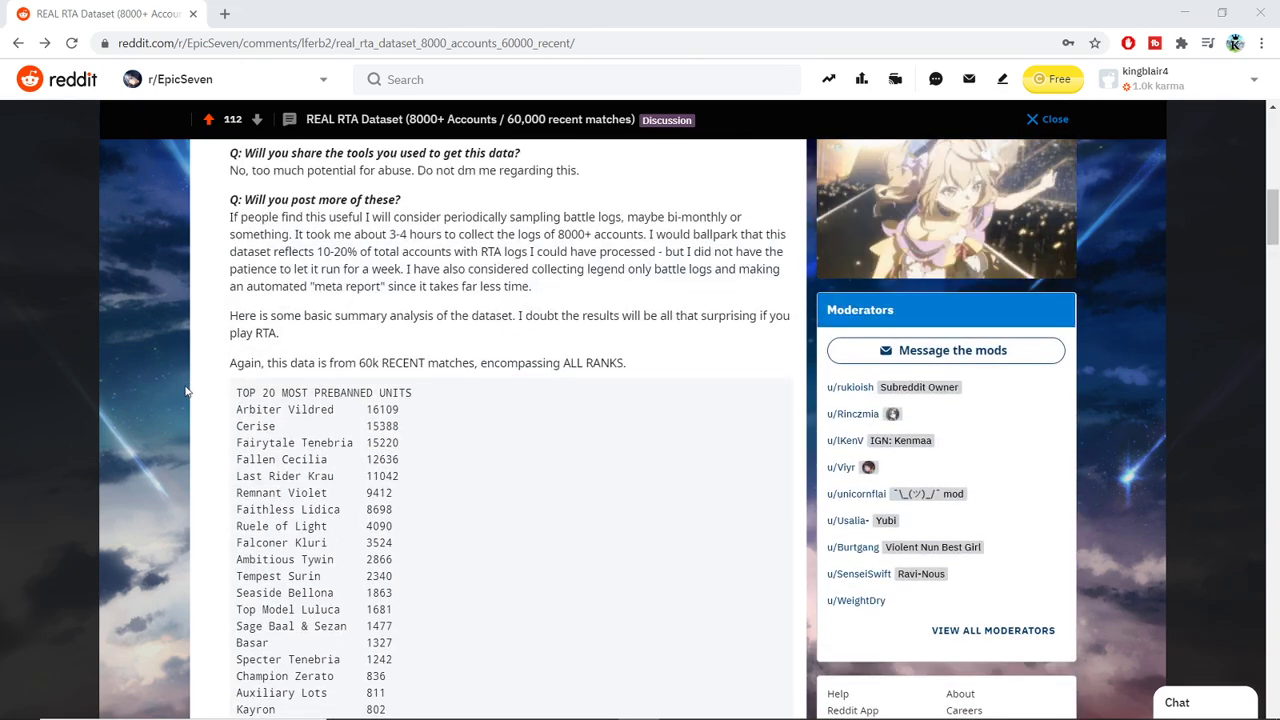
pyautogui.scroll(-1, 272, 406)
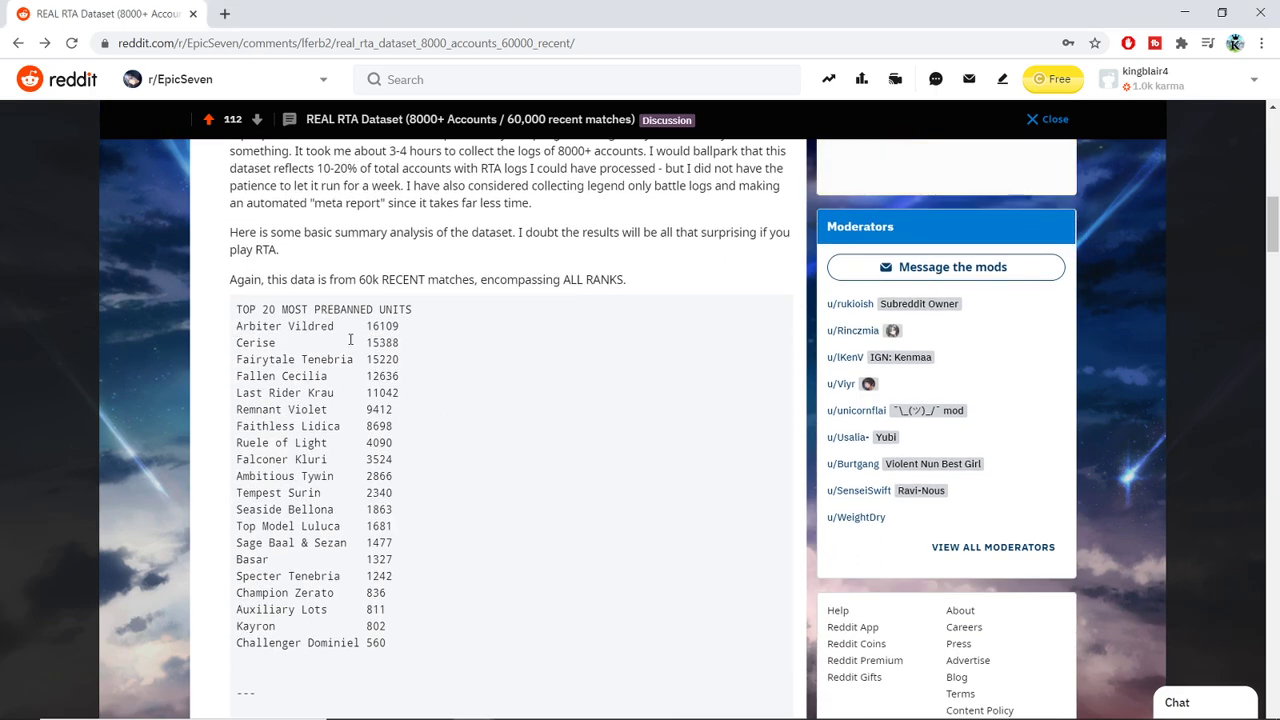
pyautogui.scroll(-1, 365, 335)
pyautogui.moveTo(410, 250); pyautogui.dragTo(506, 706)
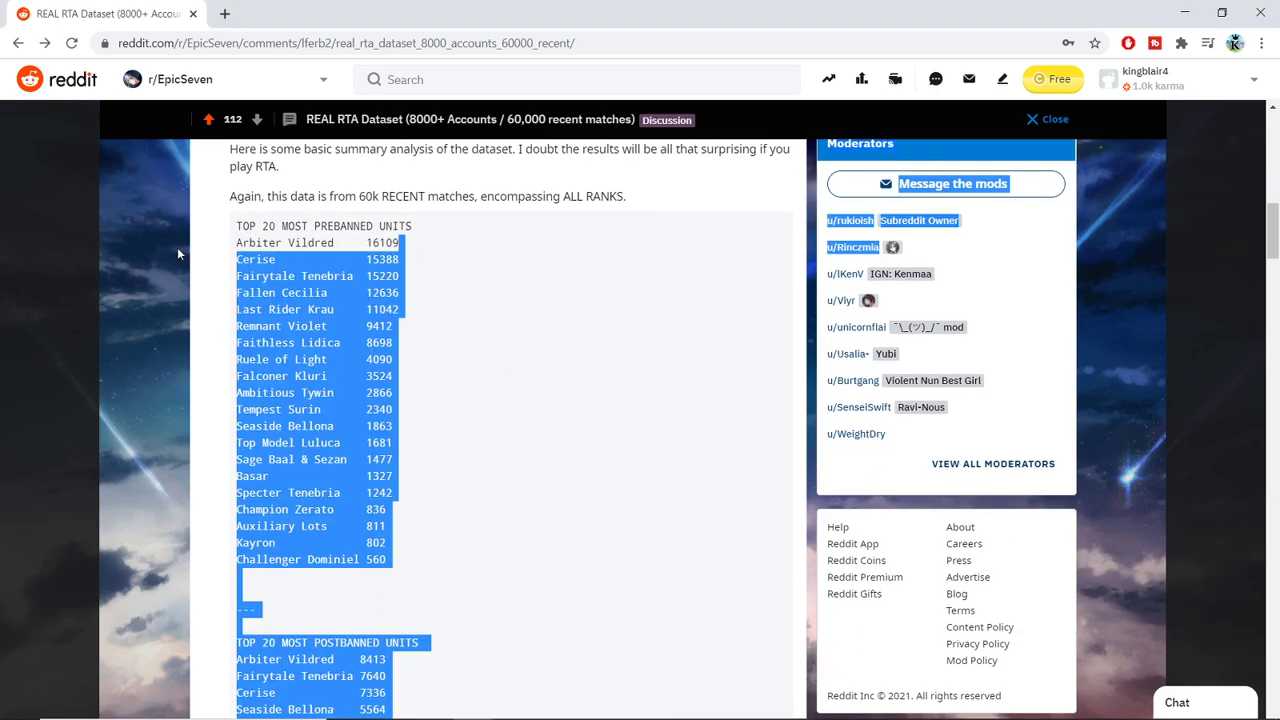
pyautogui.click(404, 276)
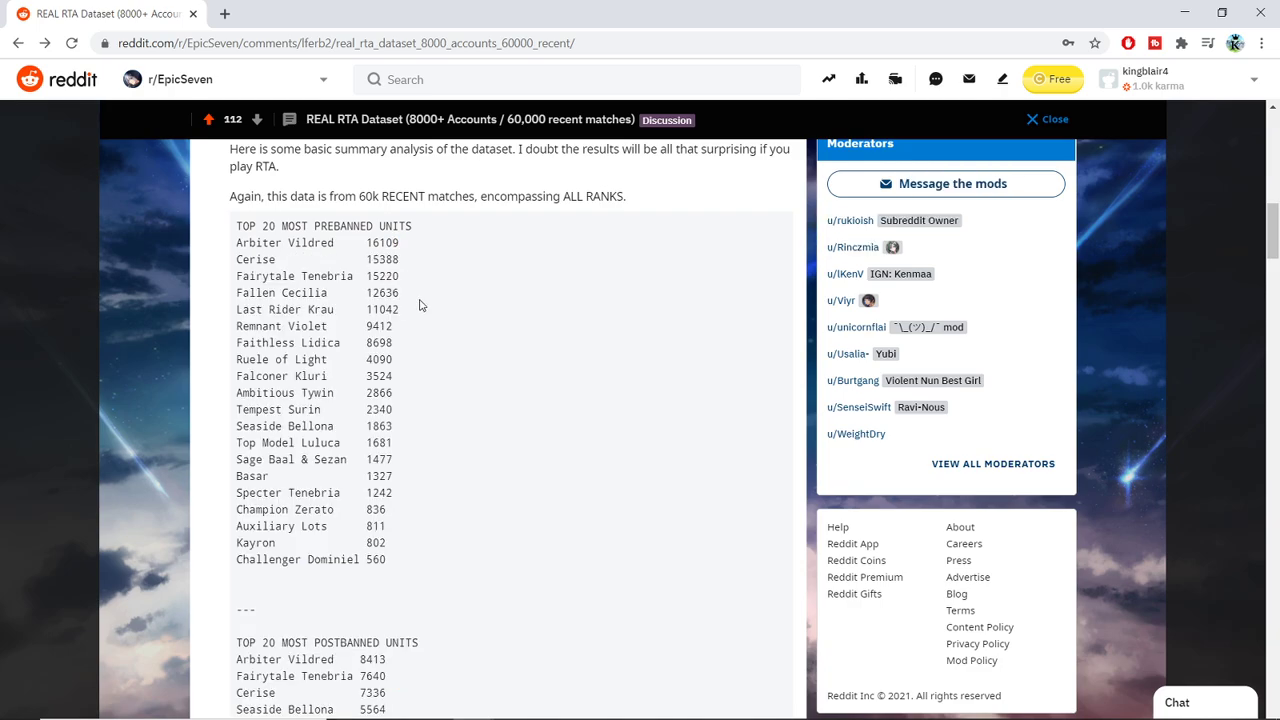
pyautogui.moveTo(404, 300); pyautogui.dragTo(232, 281)
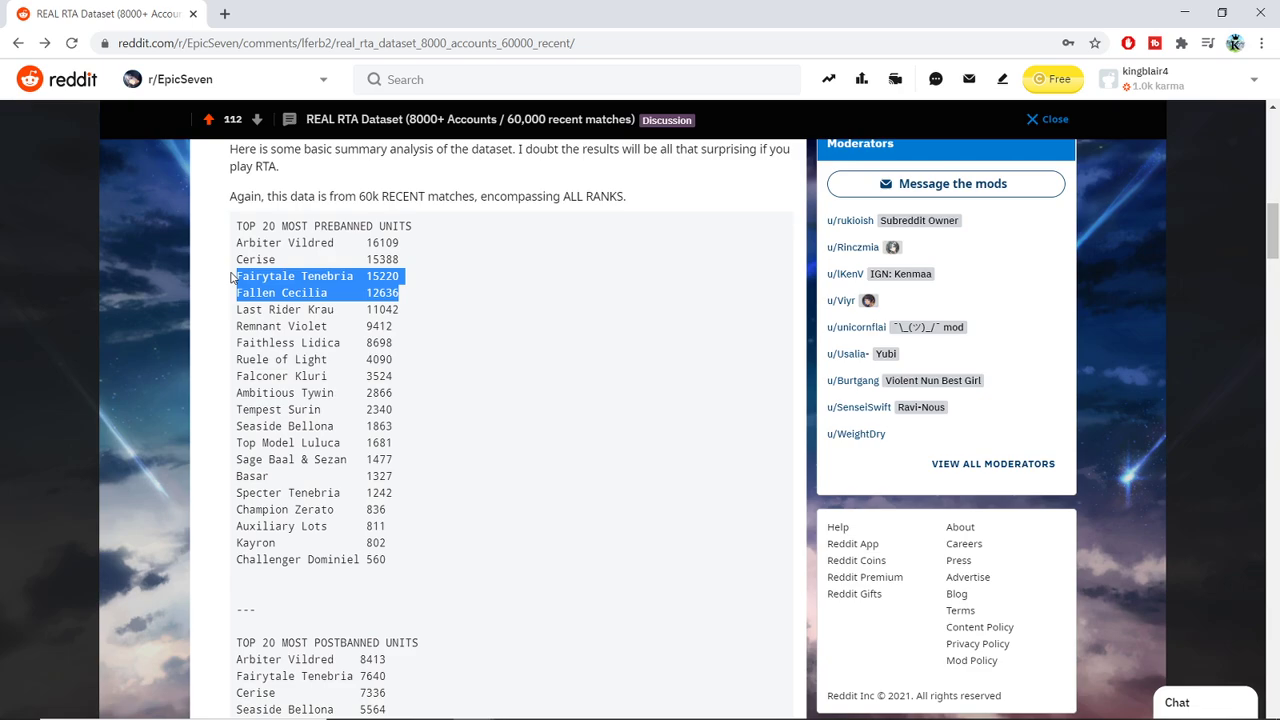
# Compare the top 20 most postbanned units with the prebanned list, highlighting Seaside Bellona, Fairytale Tenebria and Cerise.
pyautogui.scroll(-1, 220, 320)
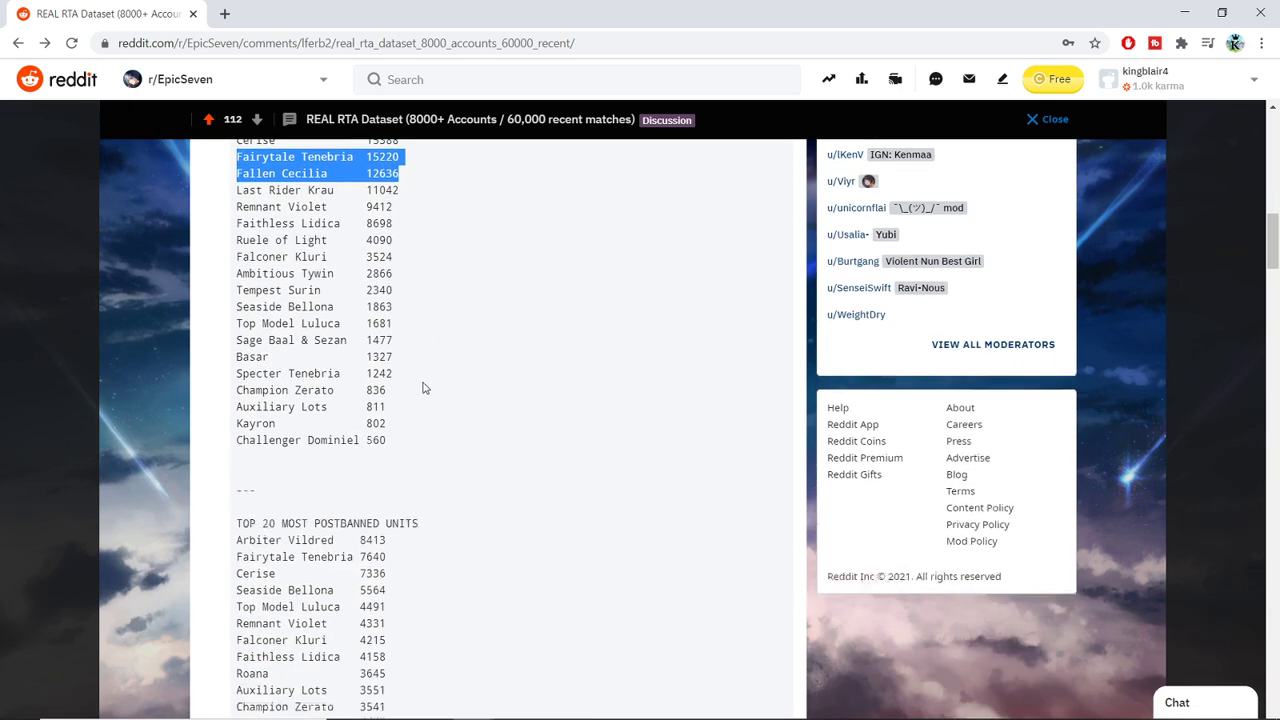
pyautogui.scroll(-1, 422, 388)
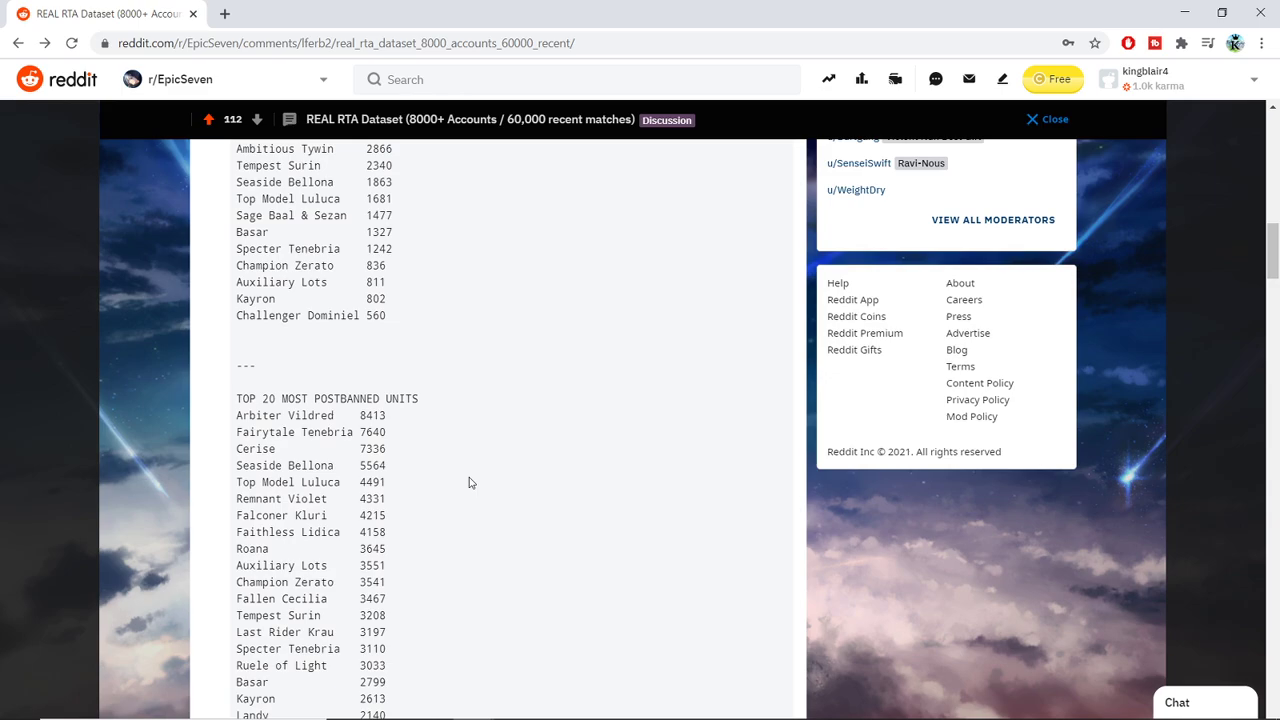
pyautogui.scroll(1, 383, 533)
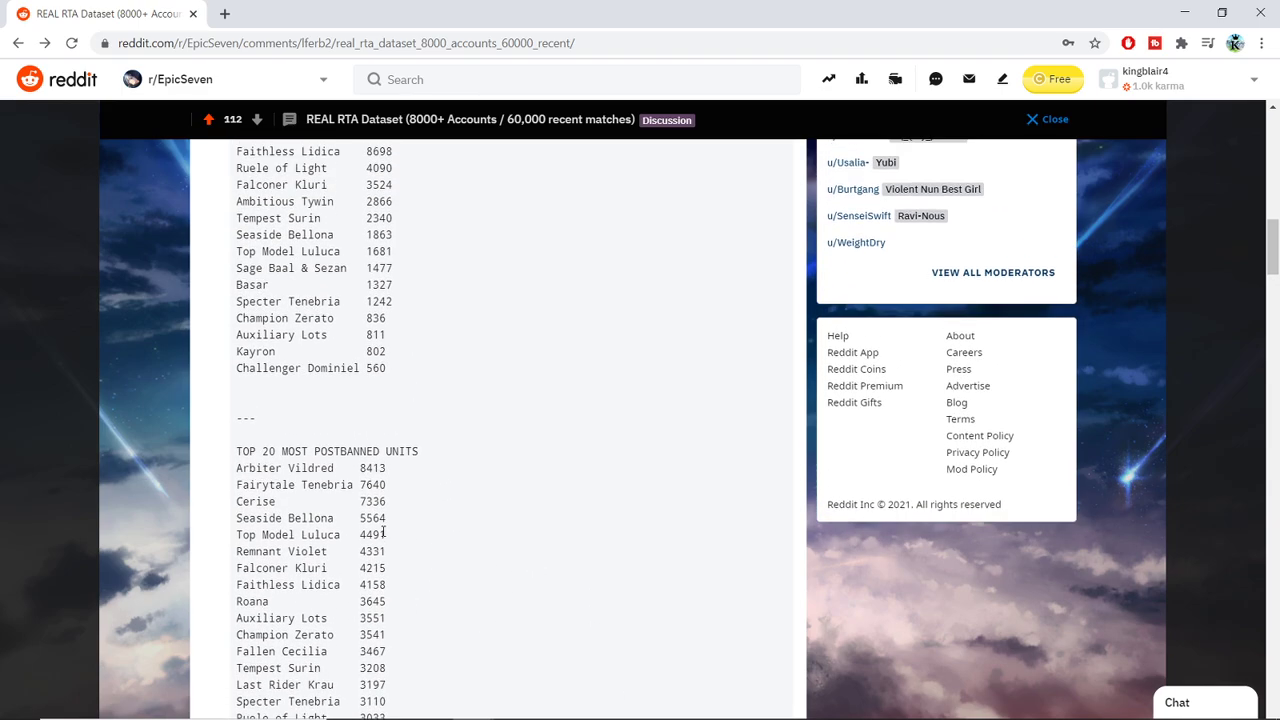
pyautogui.scroll(2, 385, 530)
pyautogui.scroll(2, 398, 548)
pyautogui.scroll(-3, 360, 545)
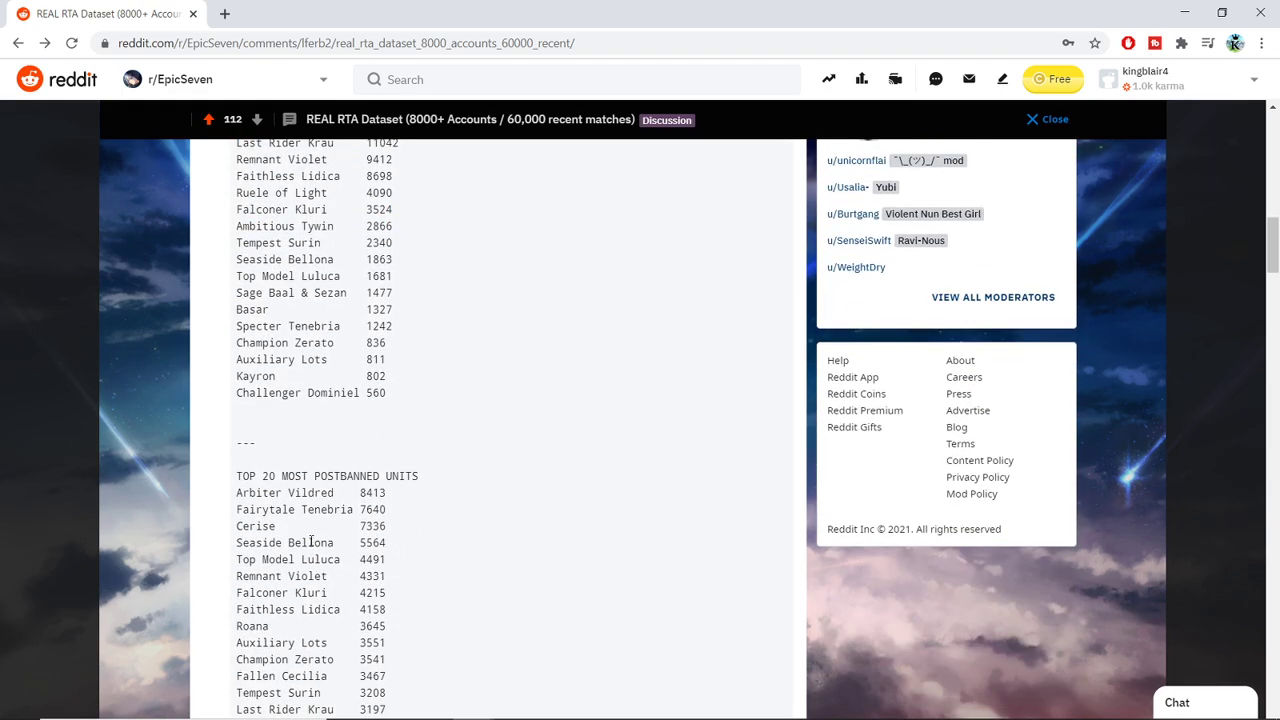
pyautogui.moveTo(392, 548); pyautogui.dragTo(247, 532)
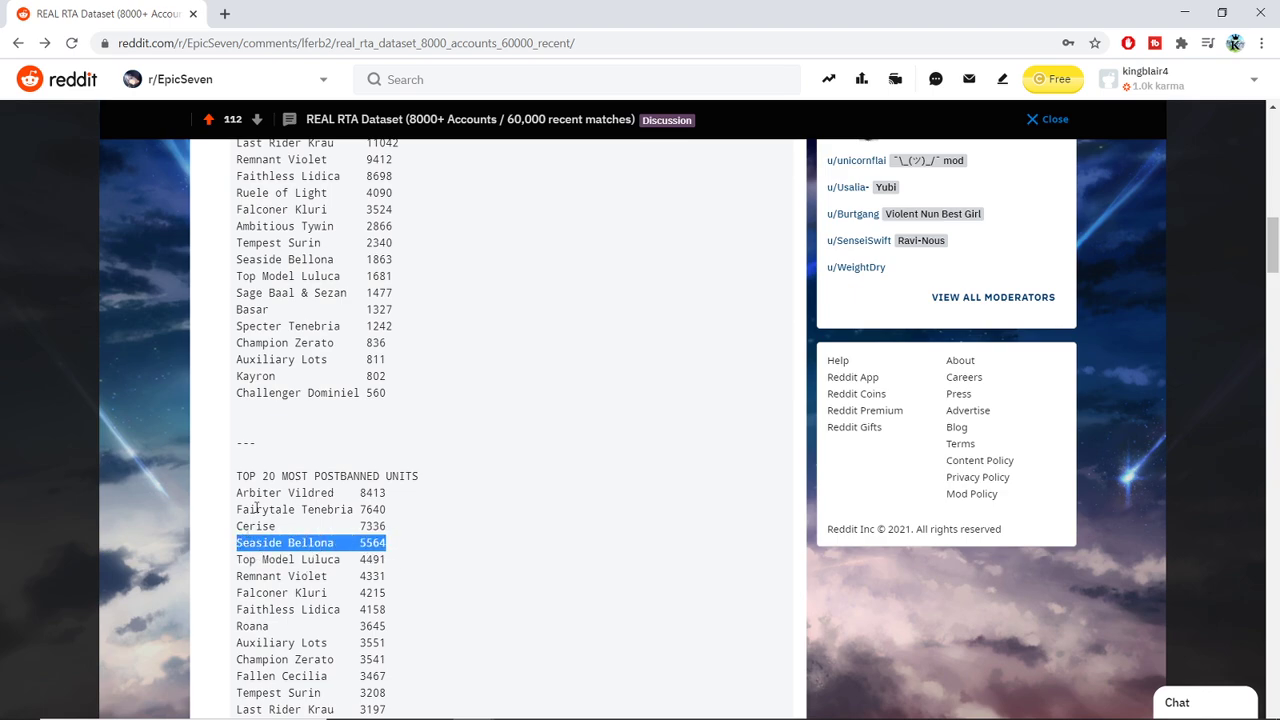
pyautogui.scroll(-2, 377, 344)
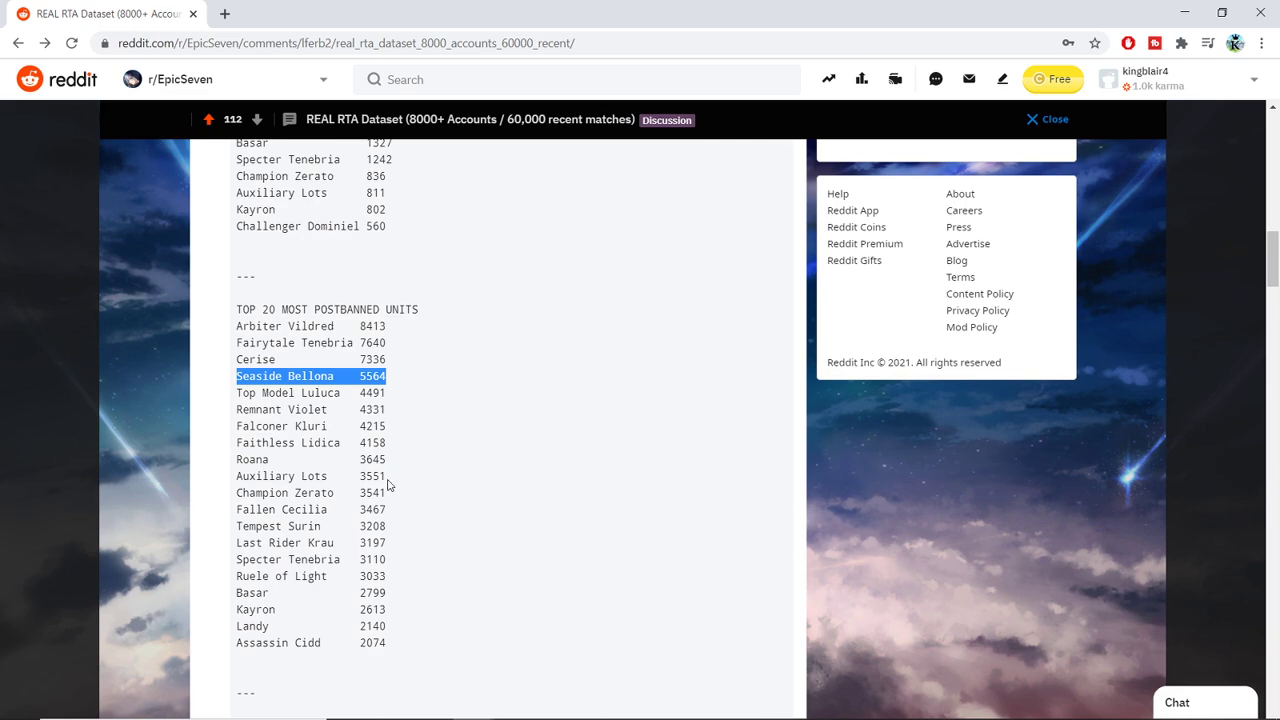
pyautogui.scroll(1, 390, 485)
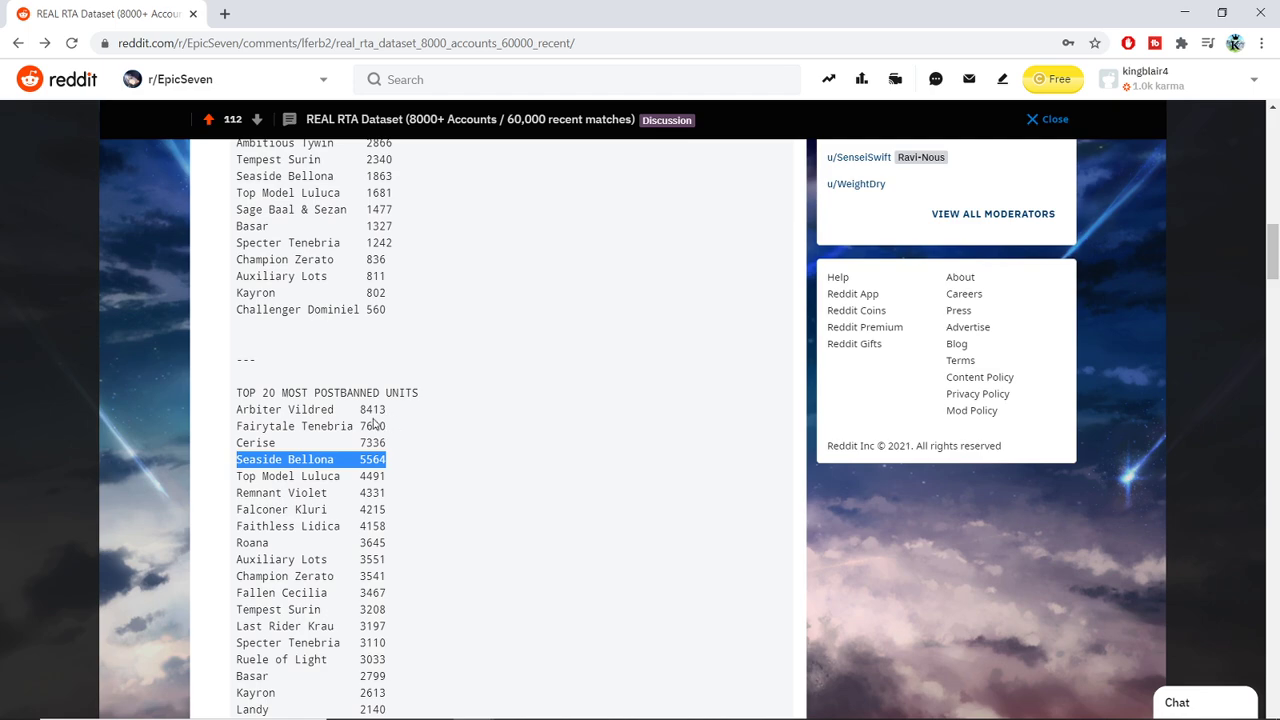
pyautogui.scroll(-1, 380, 420)
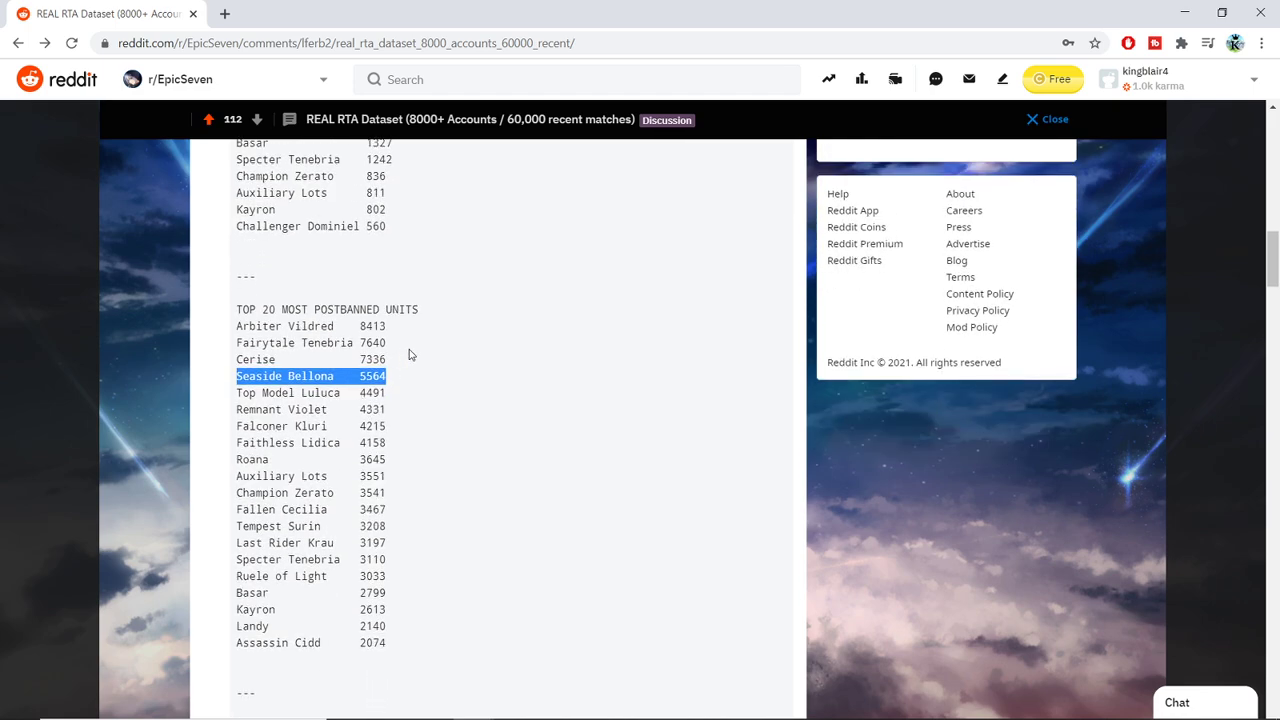
pyautogui.moveTo(392, 366); pyautogui.dragTo(243, 345)
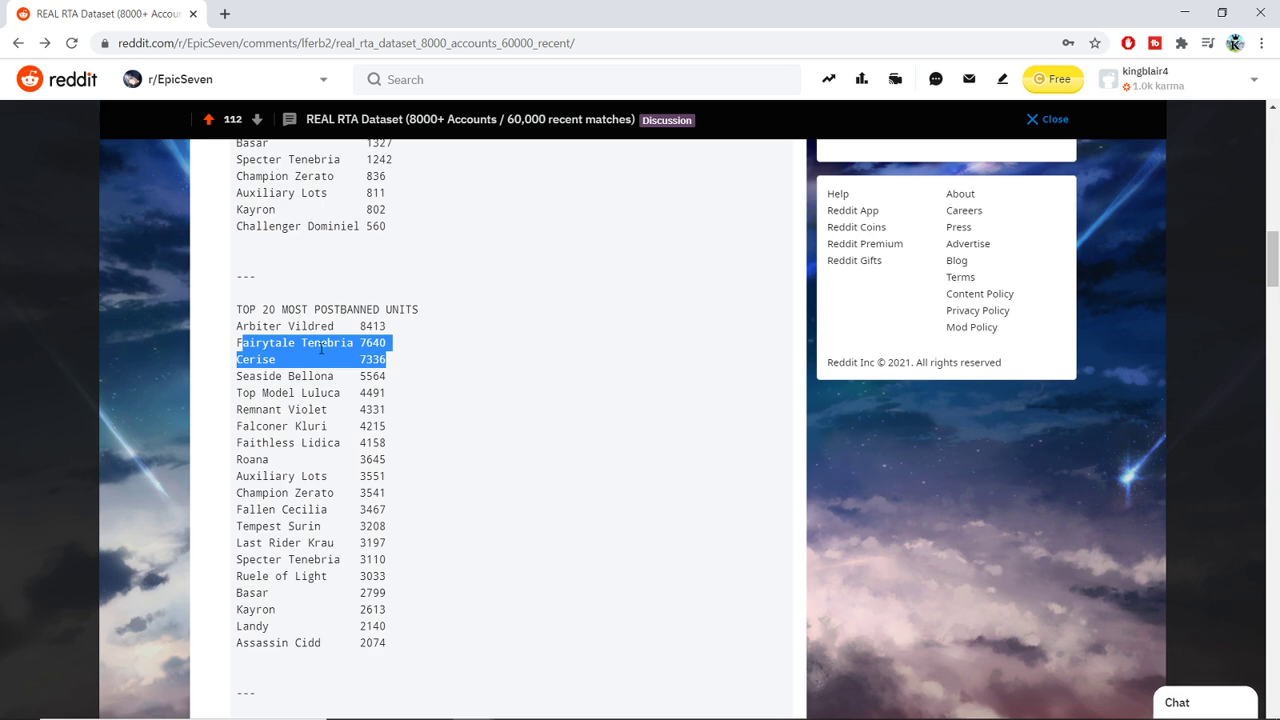
# Review the top 20 most picked units, highlighting Seaside Bellona's pick count and the Fallen Cecilia and Cerise rows.
pyautogui.scroll(-2, 394, 456)
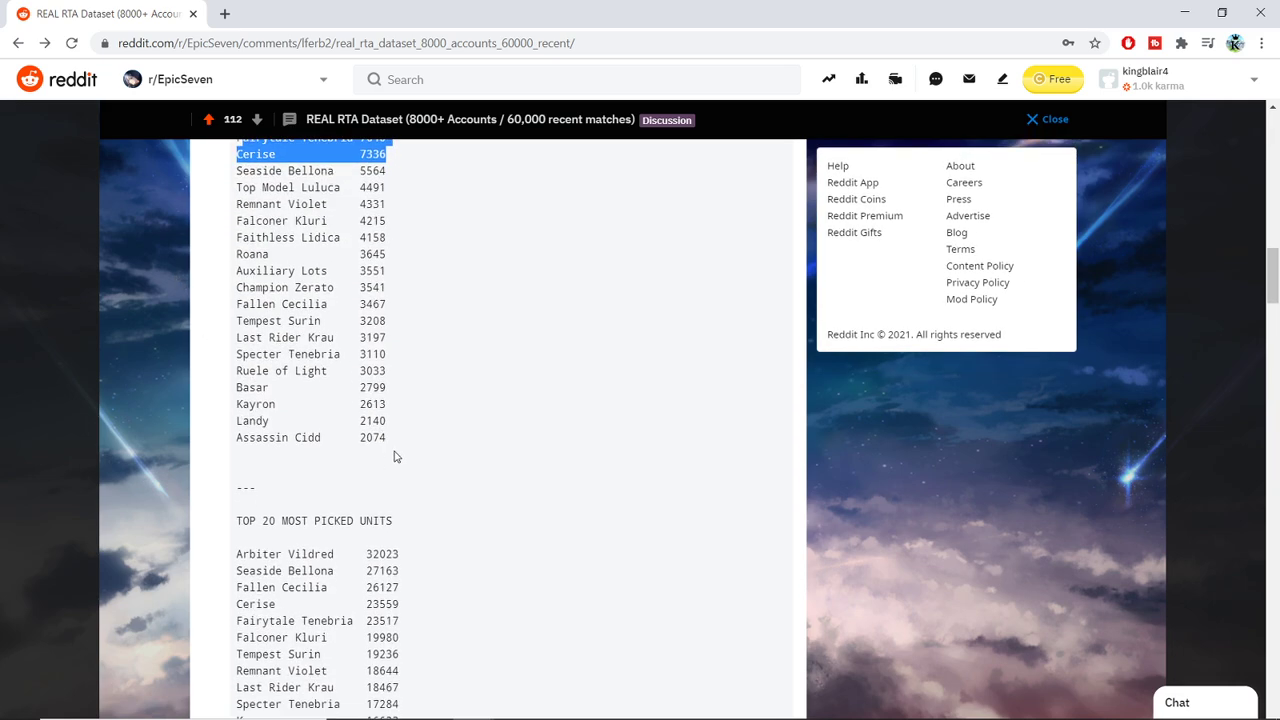
pyautogui.scroll(-1, 400, 458)
pyautogui.scroll(-1, 440, 462)
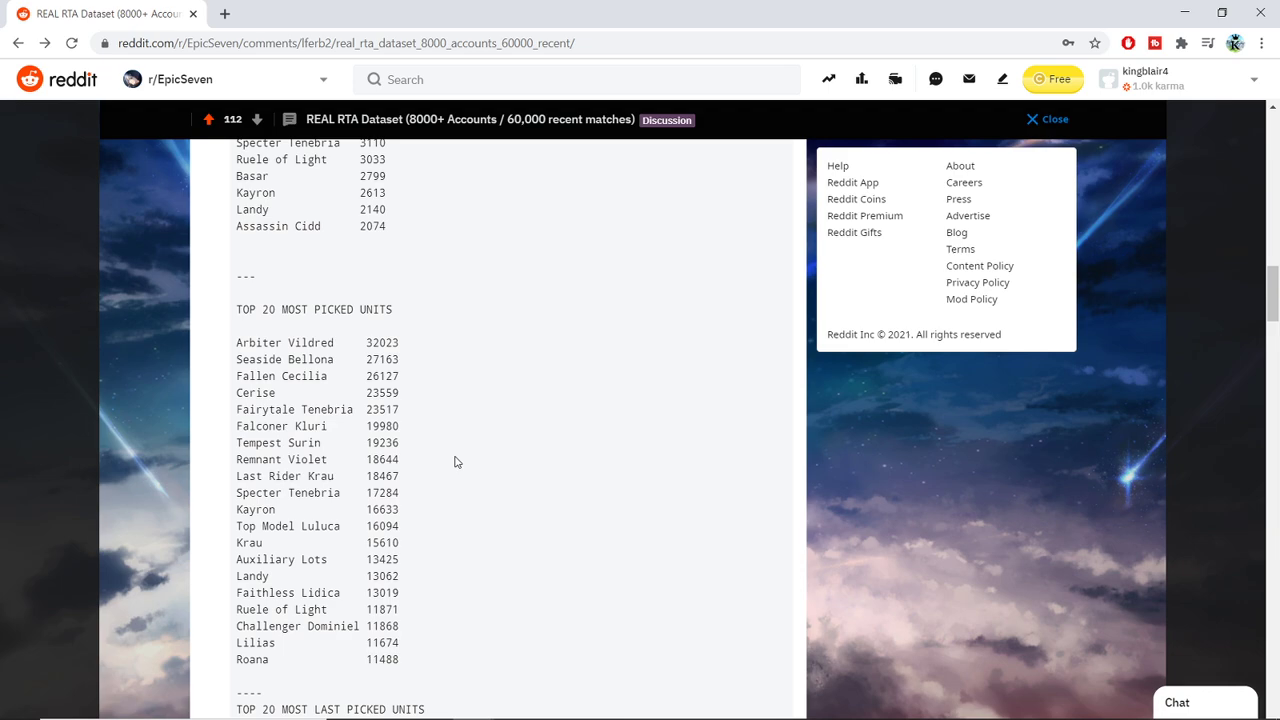
pyautogui.moveTo(406, 346); pyautogui.dragTo(318, 358)
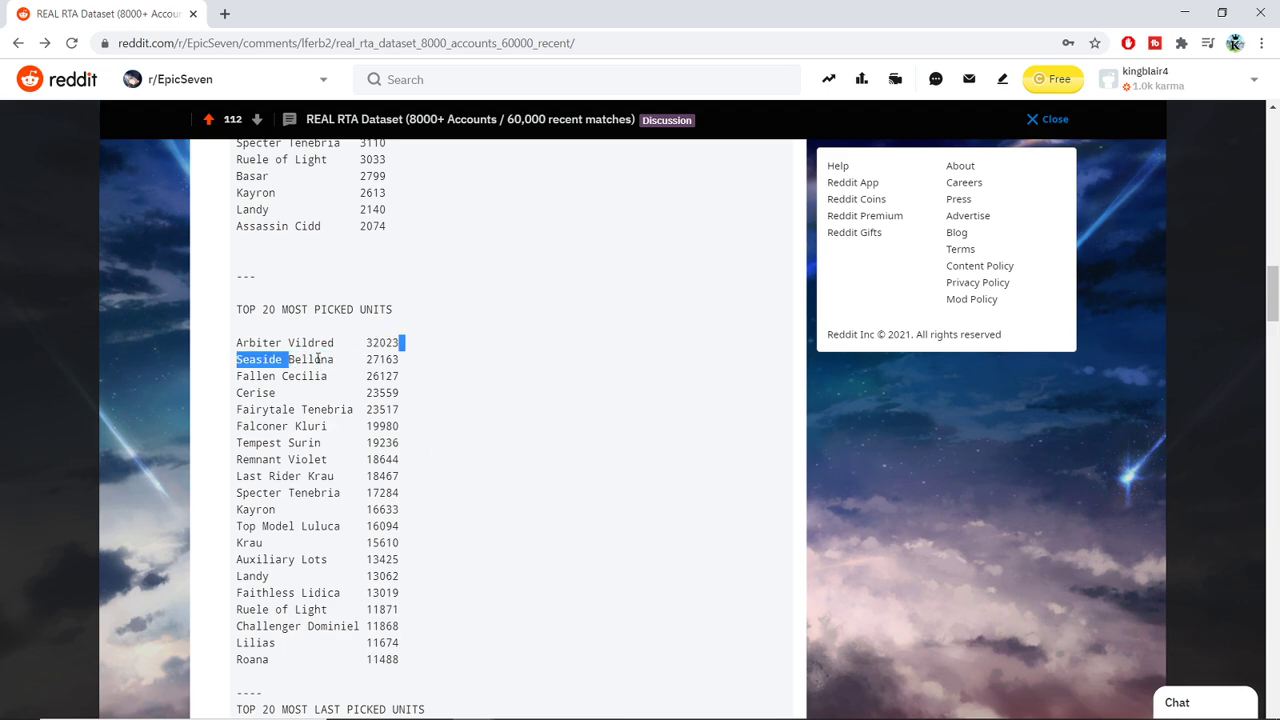
pyautogui.click(357, 358)
pyautogui.moveTo(412, 366); pyautogui.dragTo(357, 360)
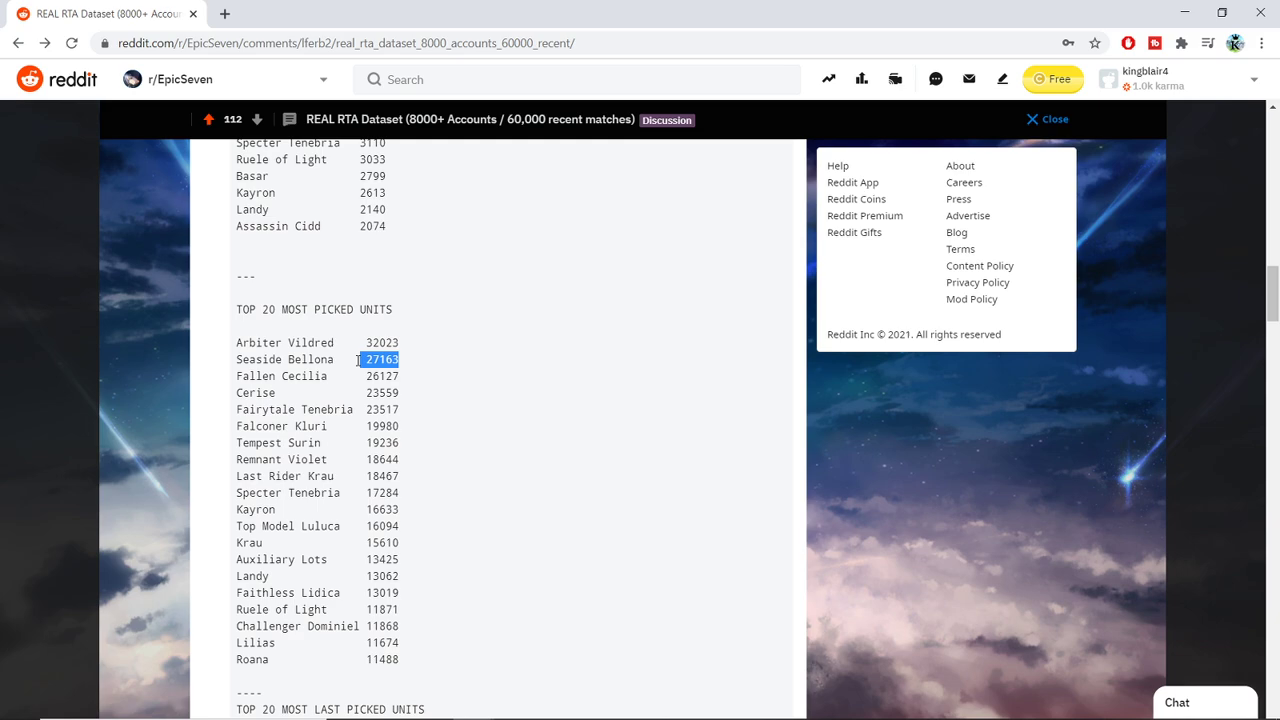
pyautogui.moveTo(408, 393); pyautogui.dragTo(242, 377)
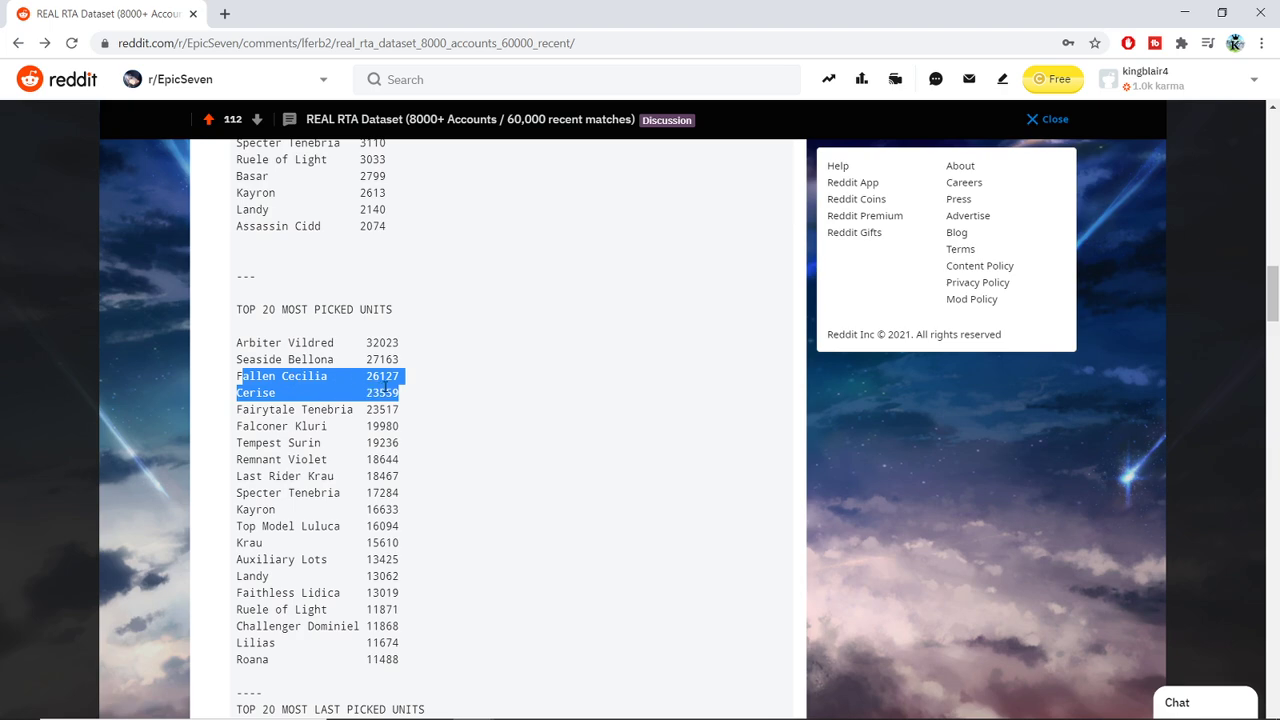
pyautogui.scroll(-1, 277, 367)
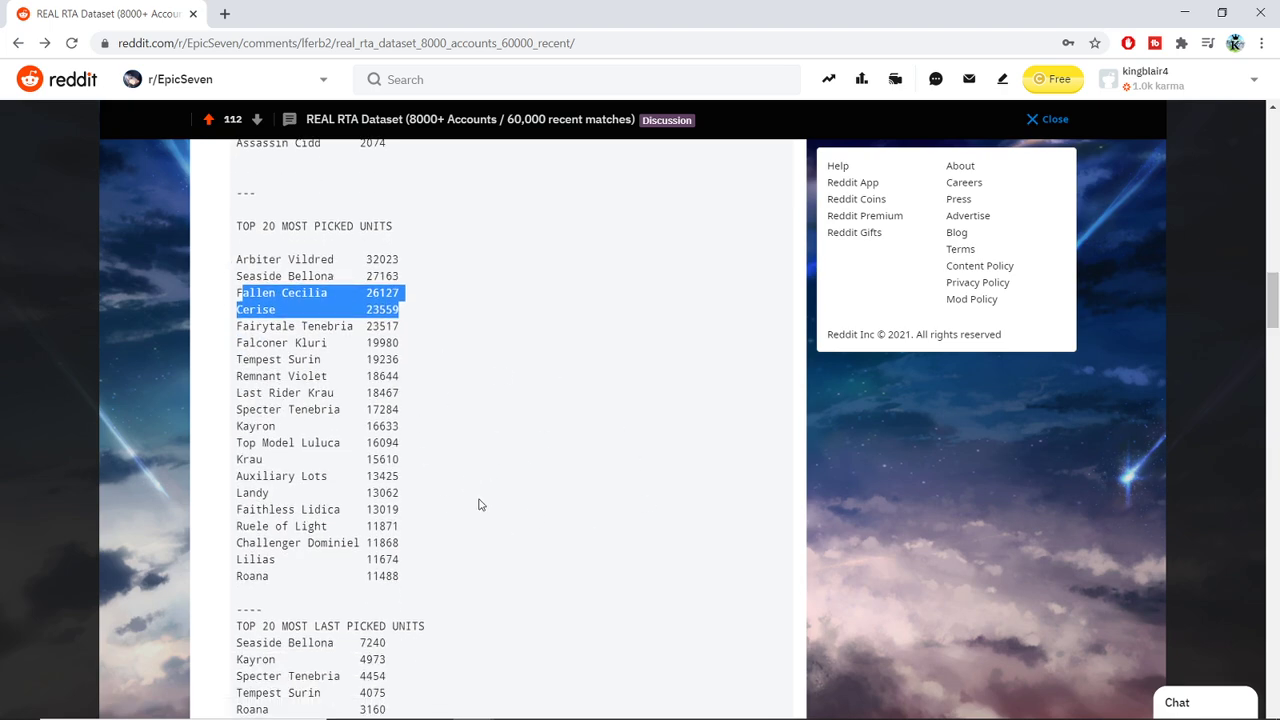
pyautogui.scroll(-1, 415, 490)
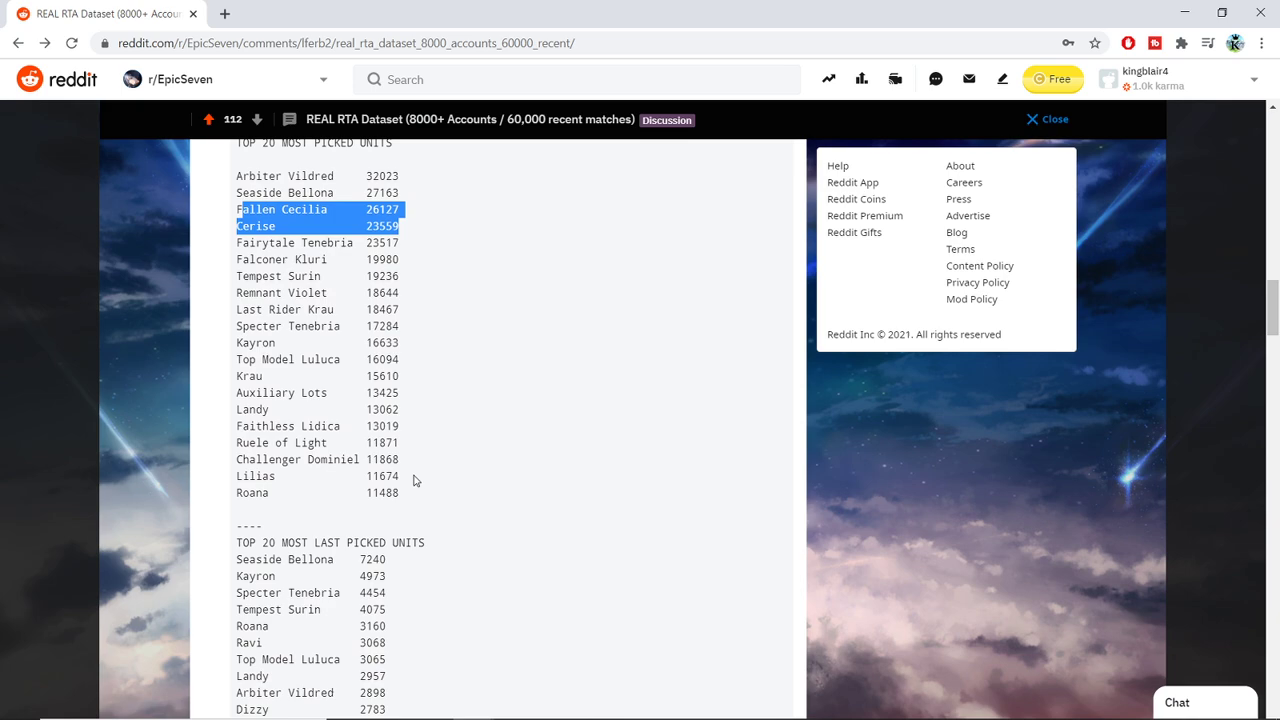
# Review the top 20 most last picked units against the most picked list, highlighting the Seaside Bellona row.
pyautogui.scroll(-1, 486, 474)
pyautogui.moveTo(405, 479); pyautogui.dragTo(245, 480)
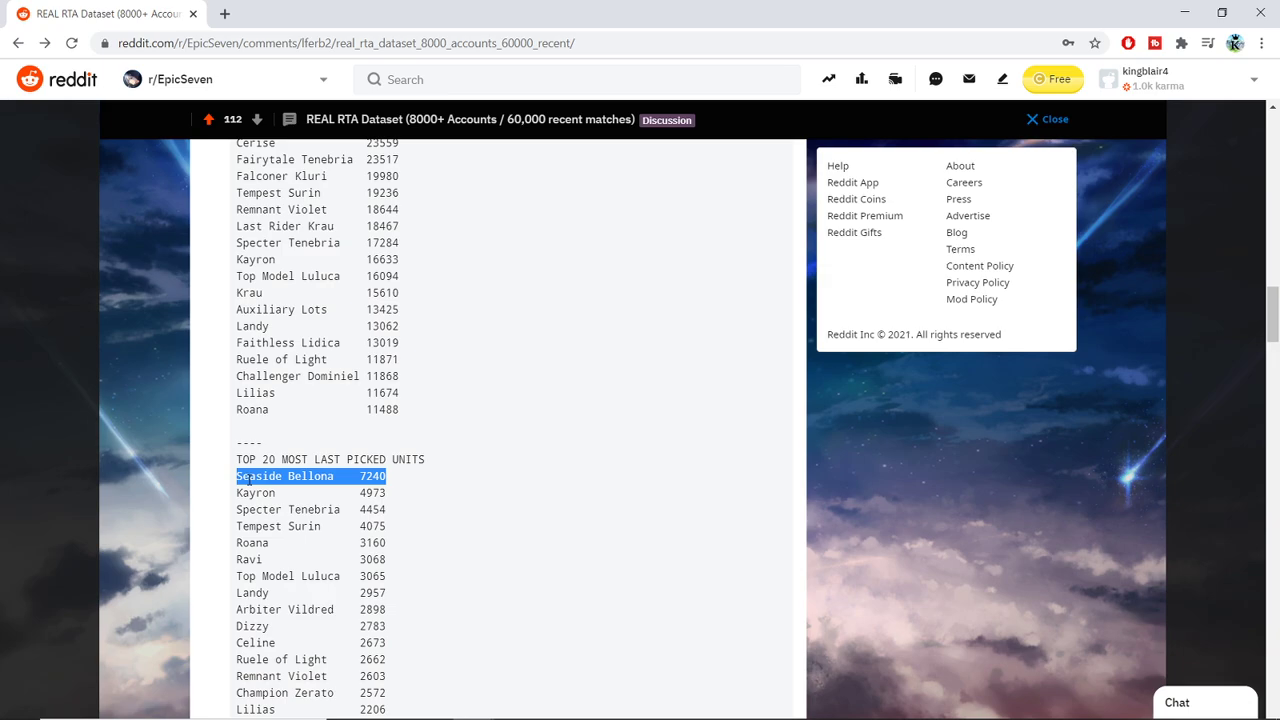
pyautogui.scroll(3, 395, 492)
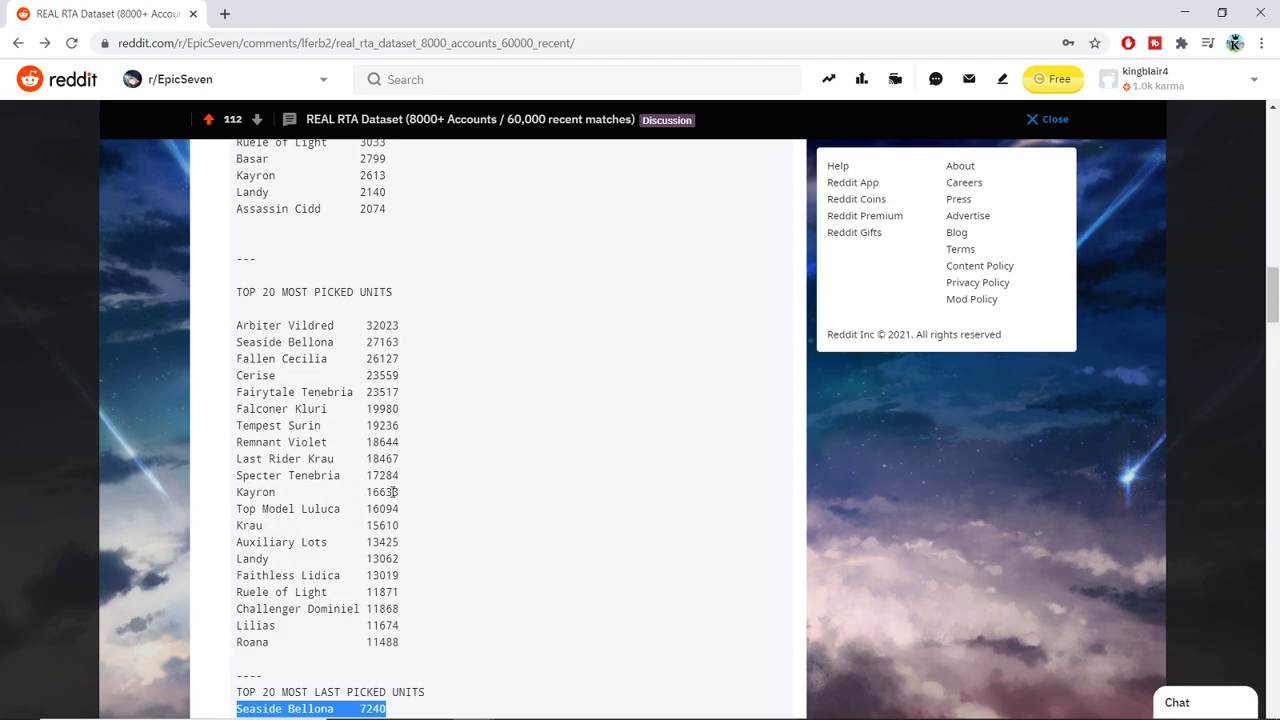
pyautogui.scroll(-6, 395, 492)
pyautogui.scroll(2, 411, 503)
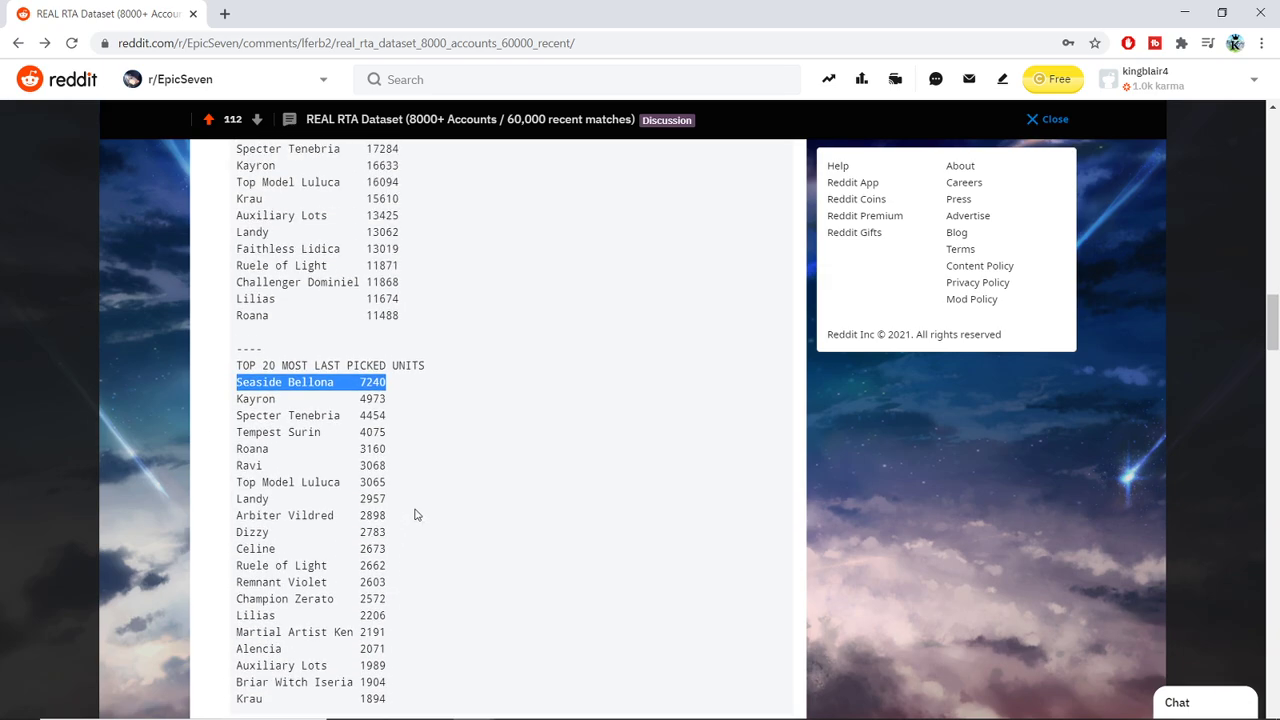
pyautogui.scroll(1, 417, 514)
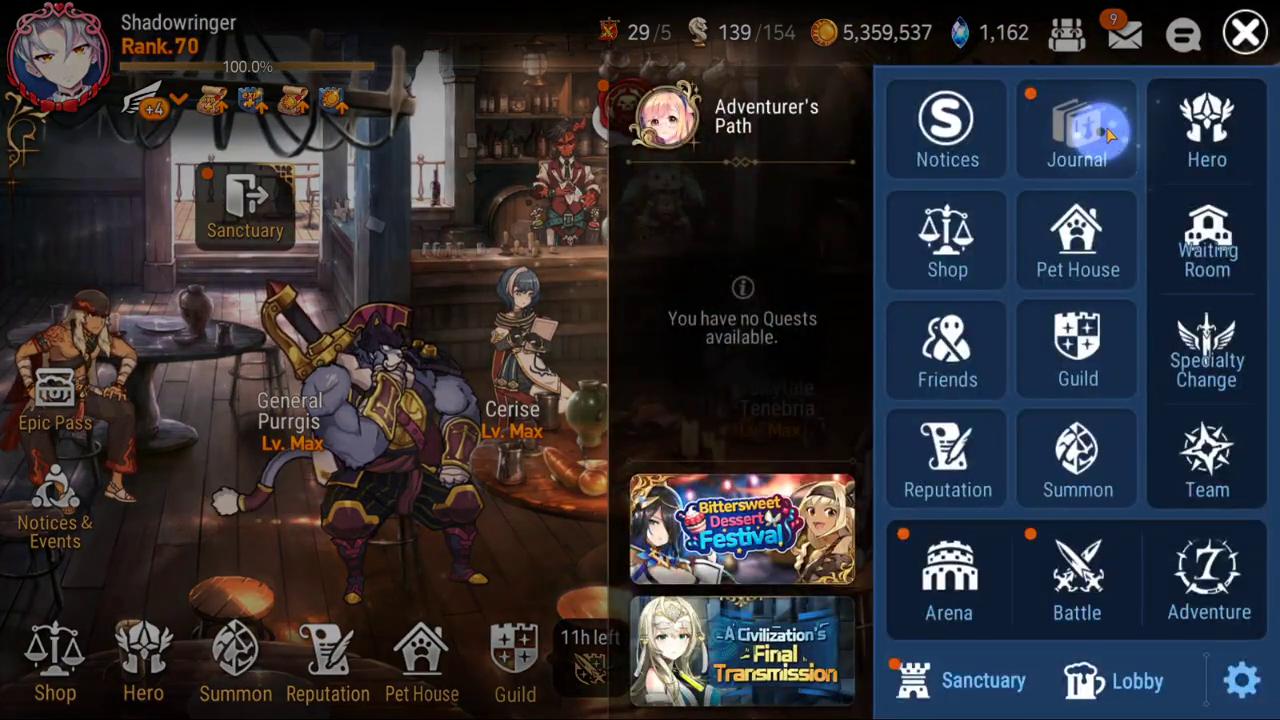
# Switch to Epic Seven, filter the Hero Journal to Thief heroes and choose Arbiter Vildred.
pyautogui.click(1097, 140)
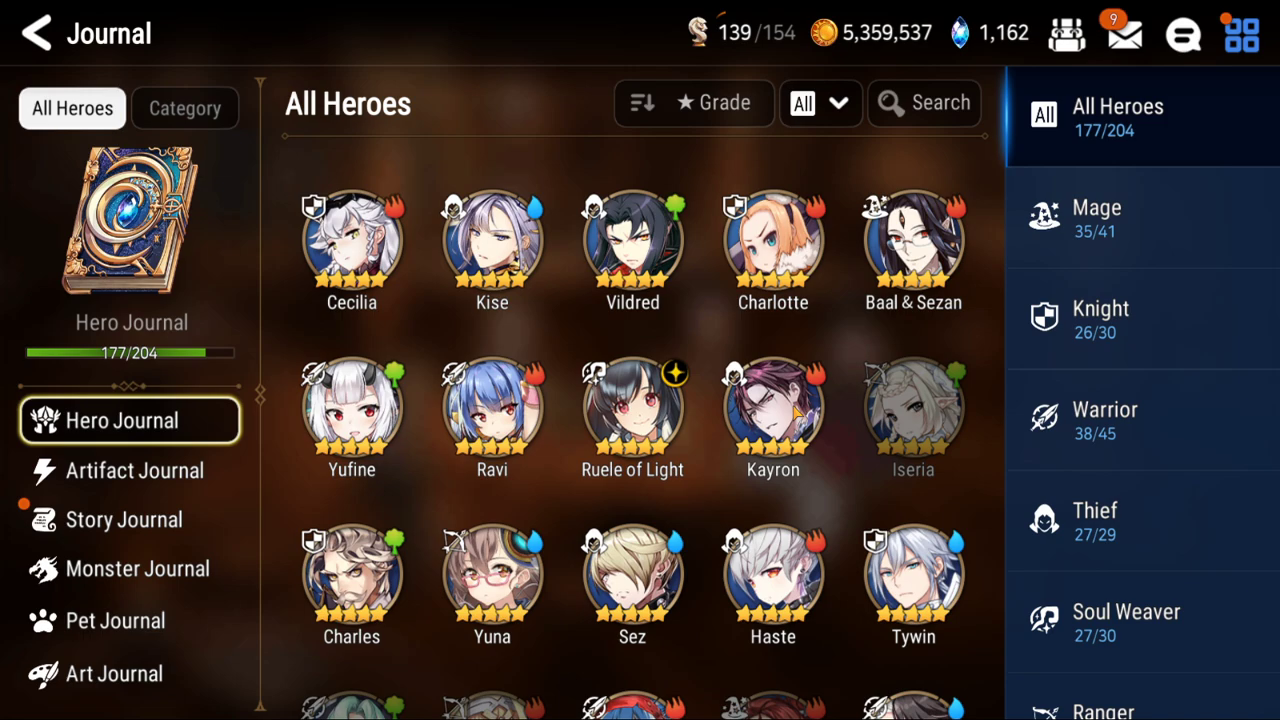
pyautogui.click(1157, 509)
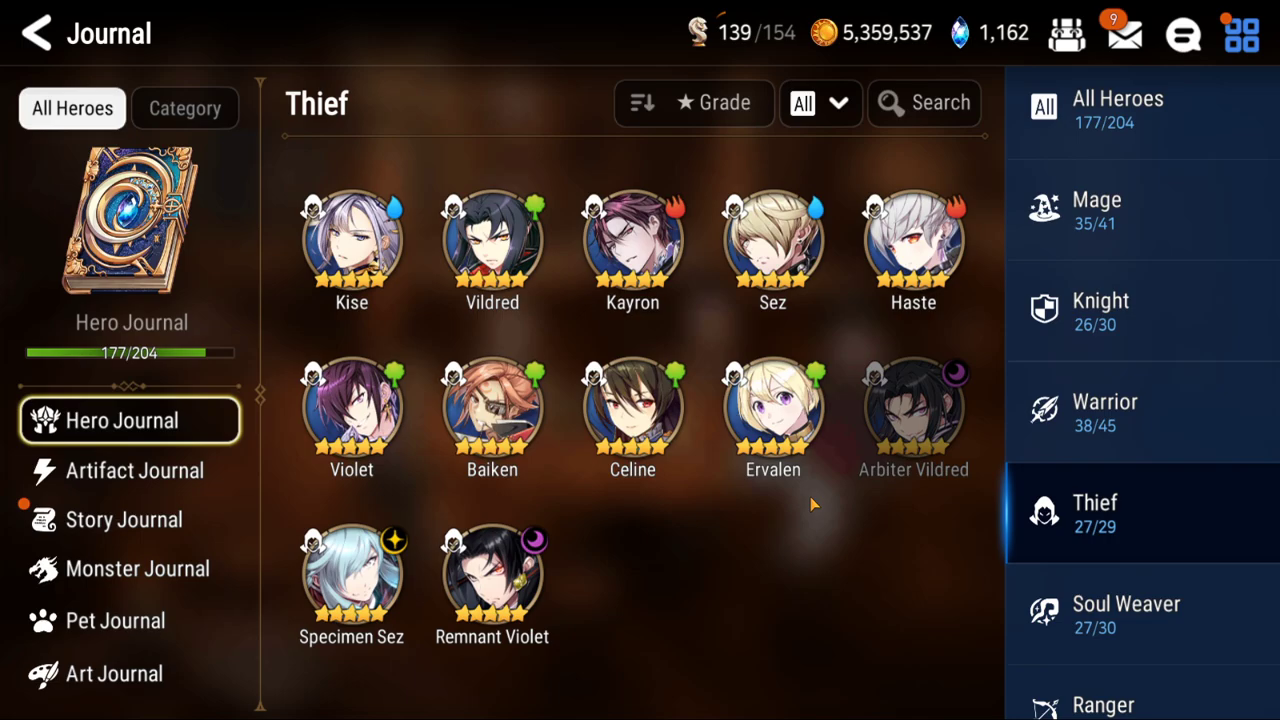
pyautogui.click(905, 446)
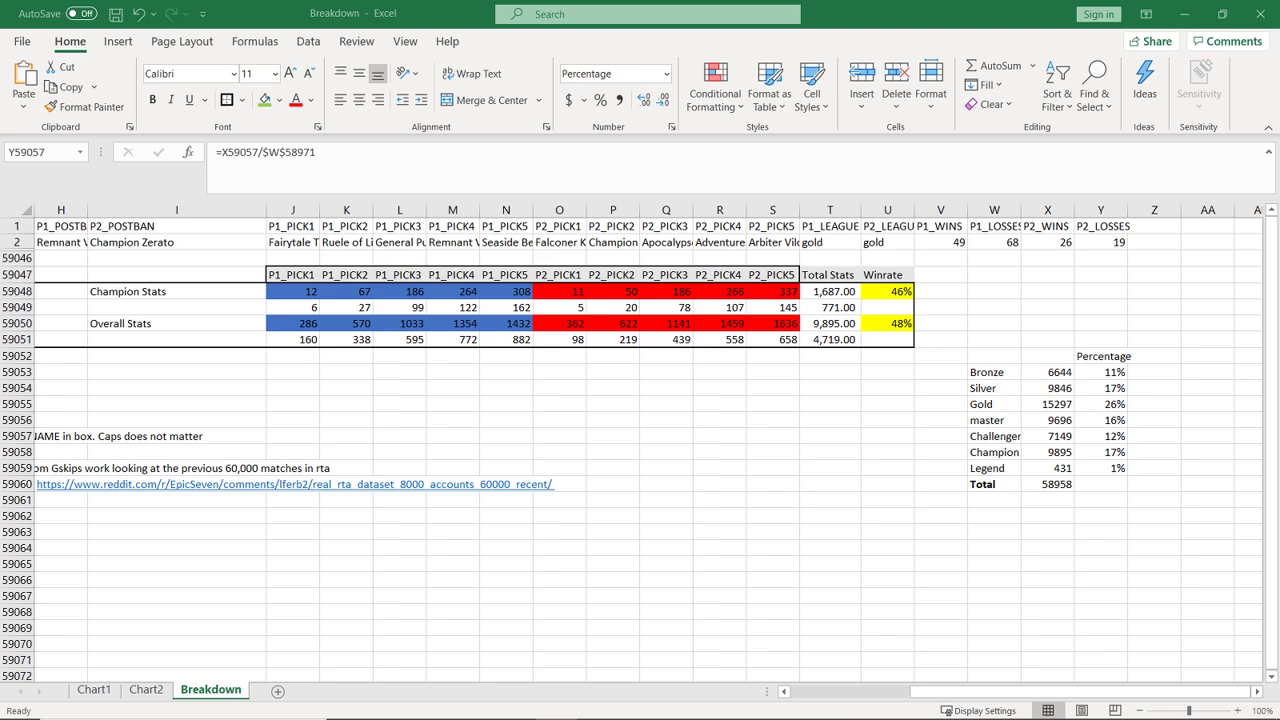
# Return to the Excel Breakdown sheet and examine Ravi's Champion Stats rows and the Champion and overall win rates.
pyautogui.click(879, 290)
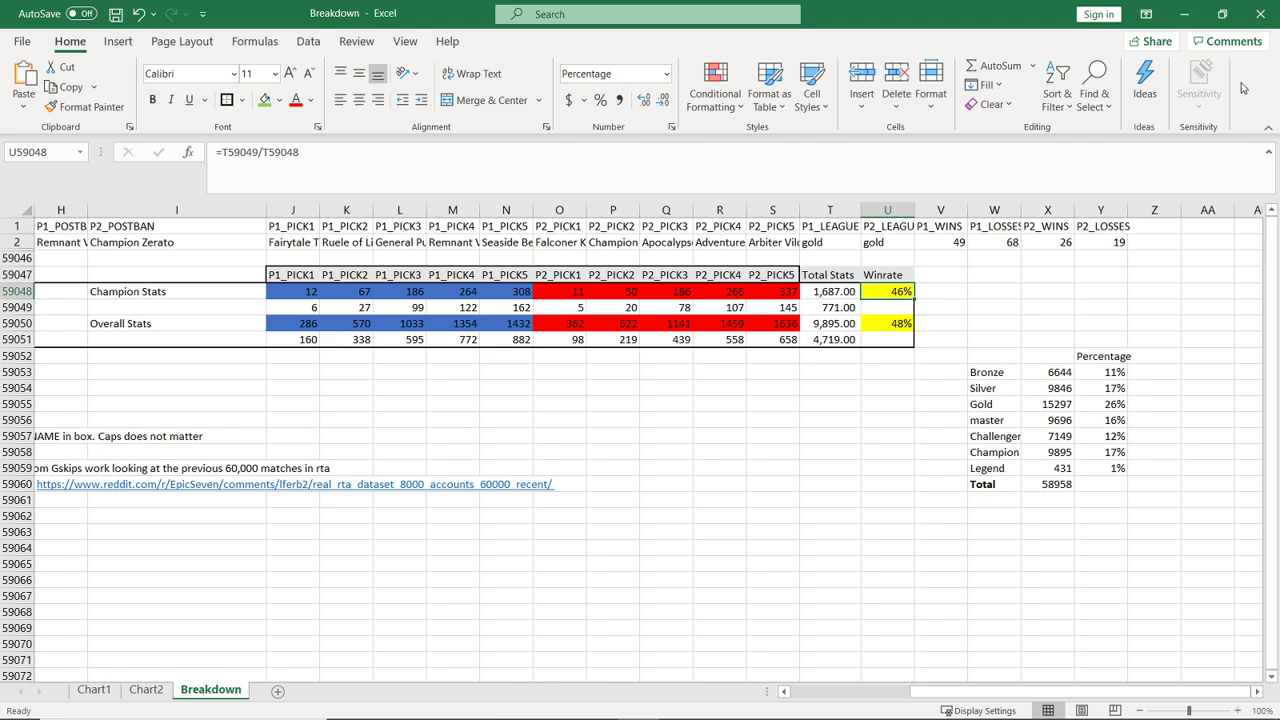
pyautogui.click(972, 368)
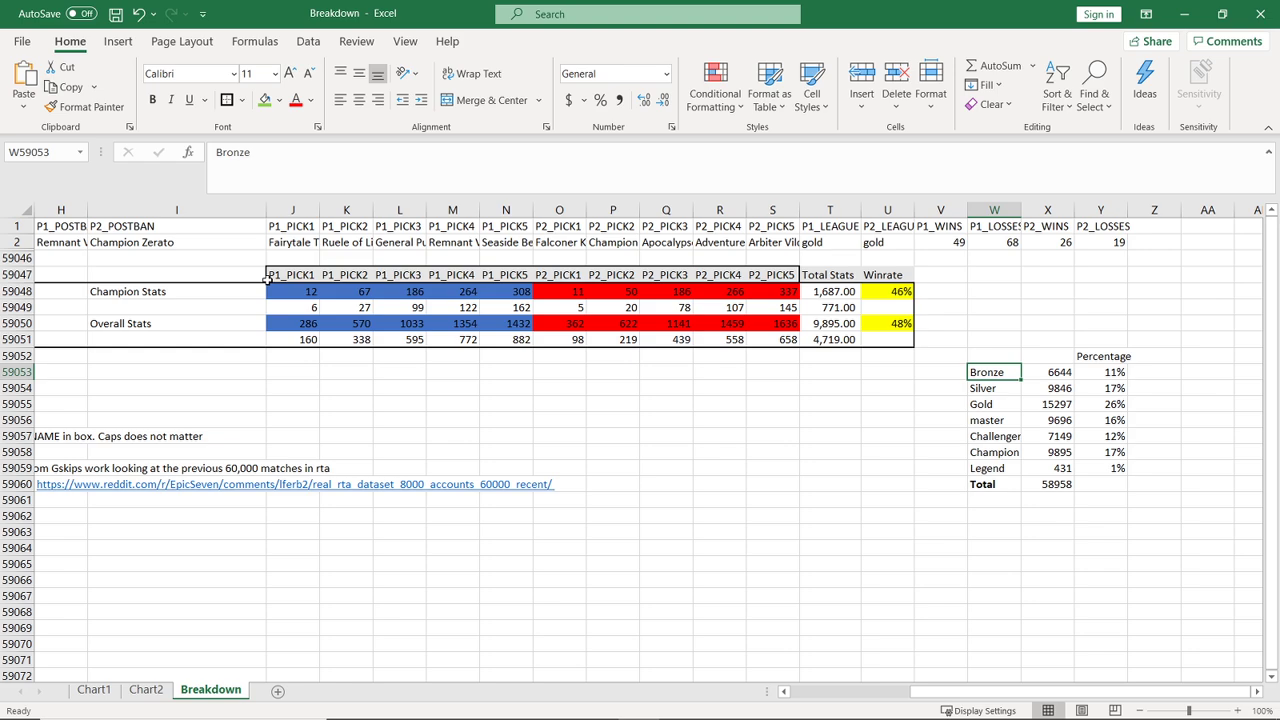
pyautogui.moveTo(165, 291); pyautogui.dragTo(893, 310)
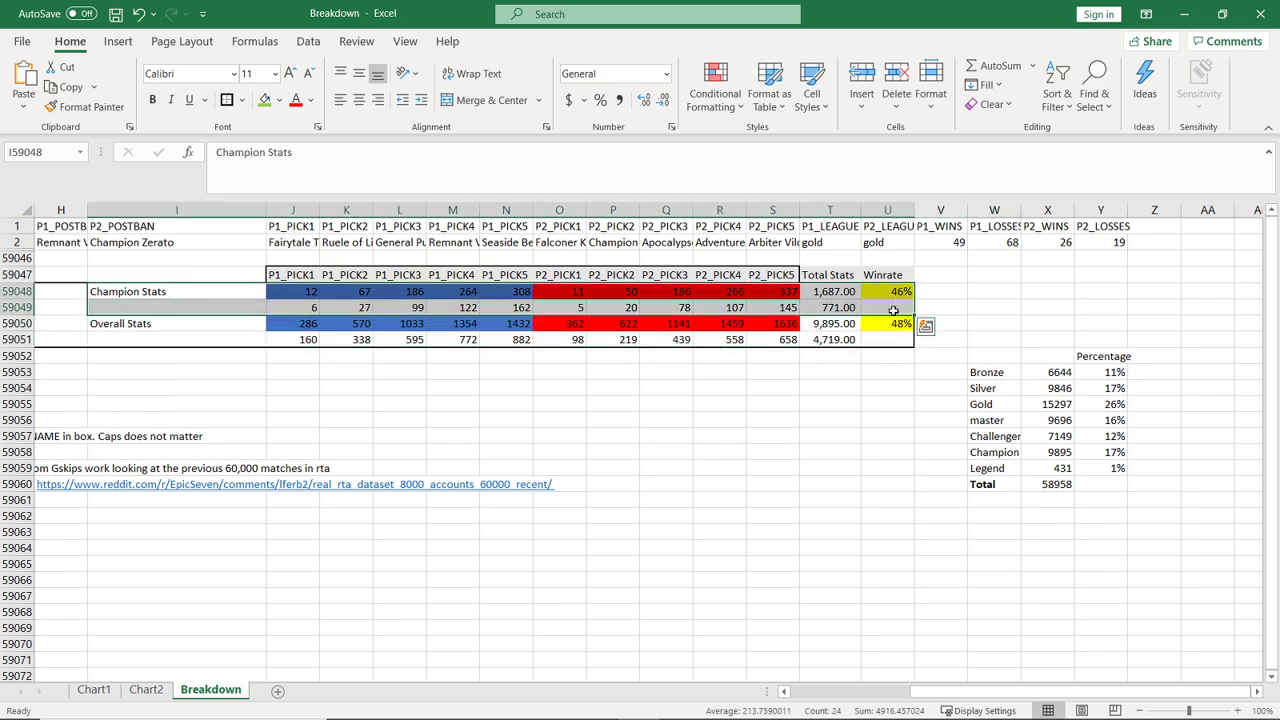
pyautogui.click(890, 326)
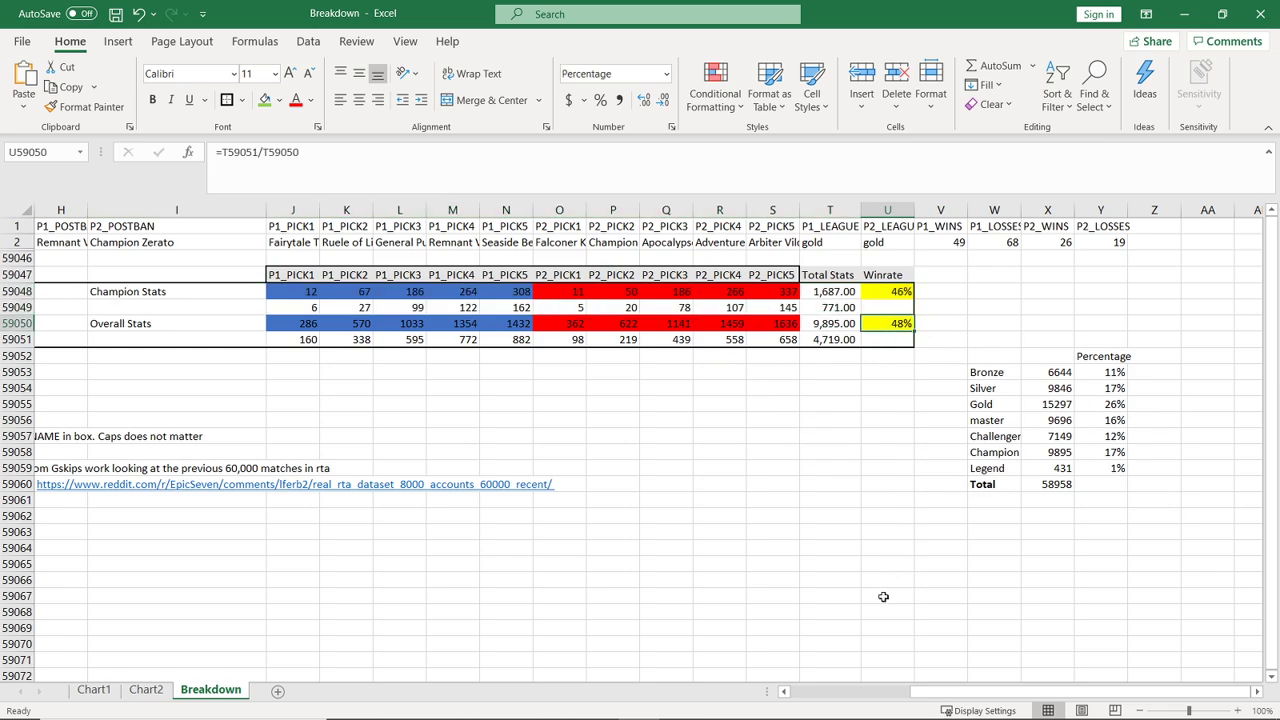
# Set the Character lookup cell G59048 to Arbiter Vildred.
pyautogui.moveTo(942, 695); pyautogui.dragTo(880, 693)
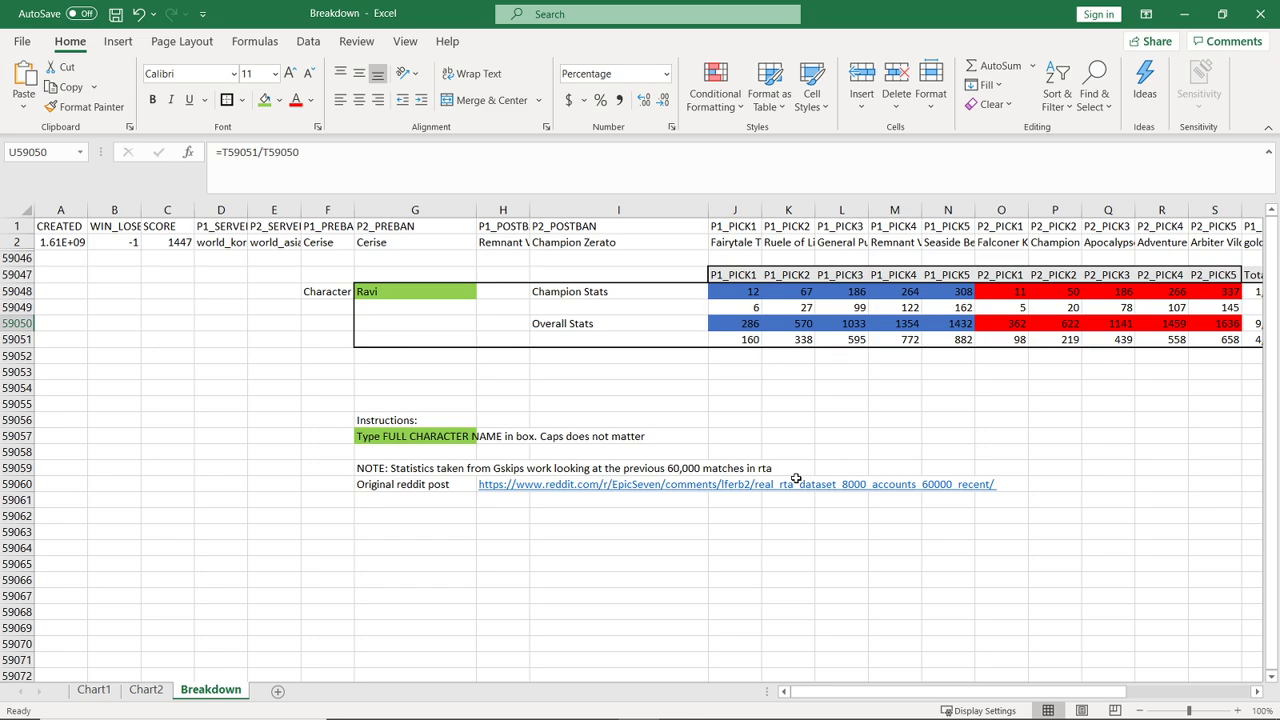
pyautogui.click(451, 291)
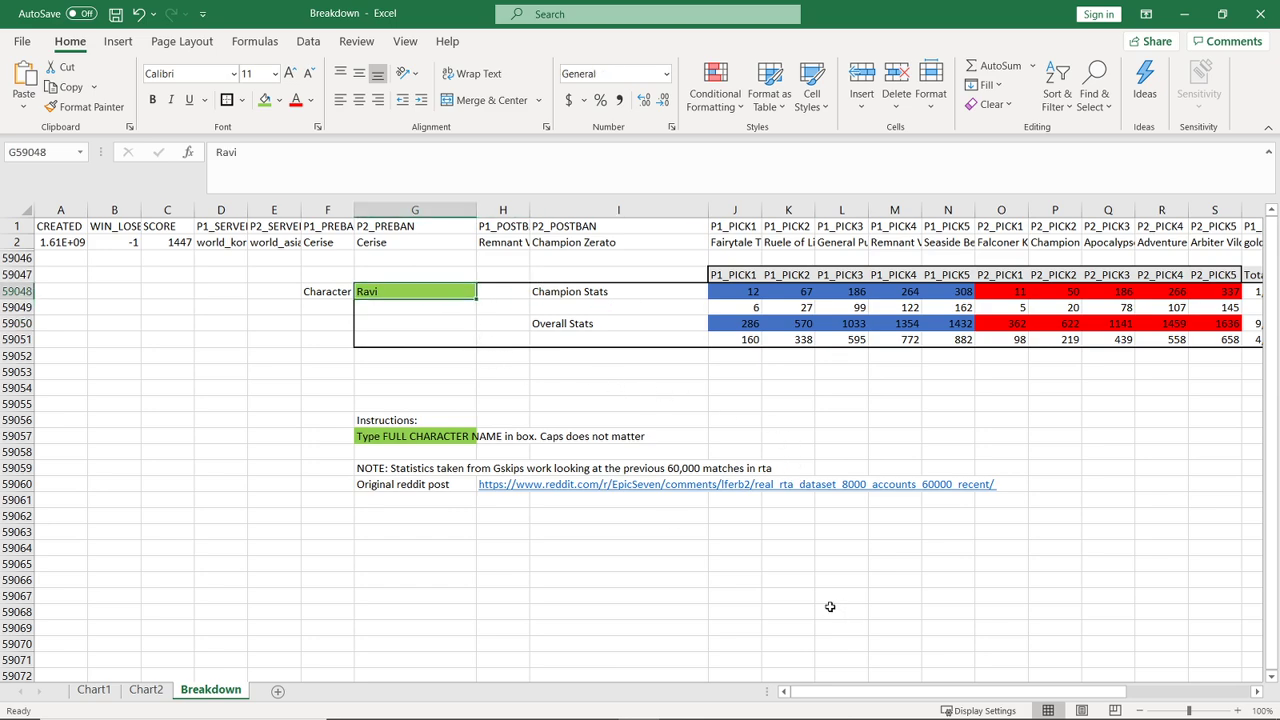
pyautogui.write('Arbiter Vildred')
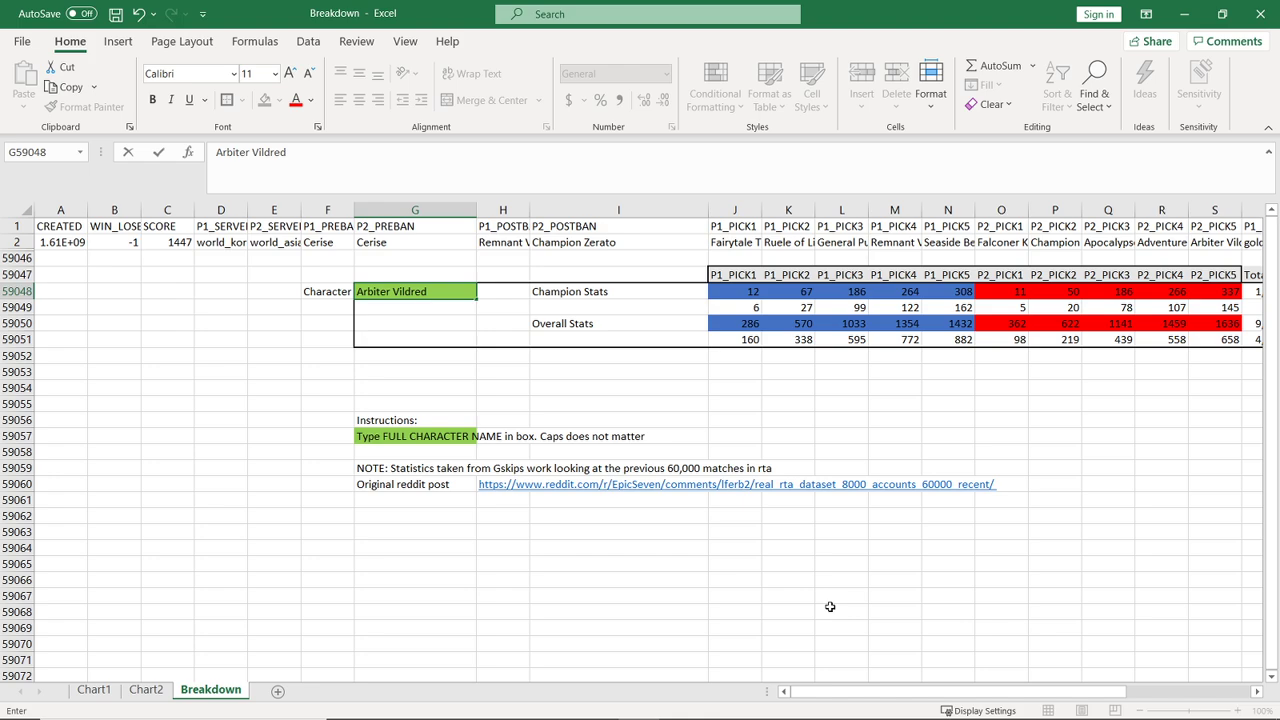
pyautogui.press('Return')
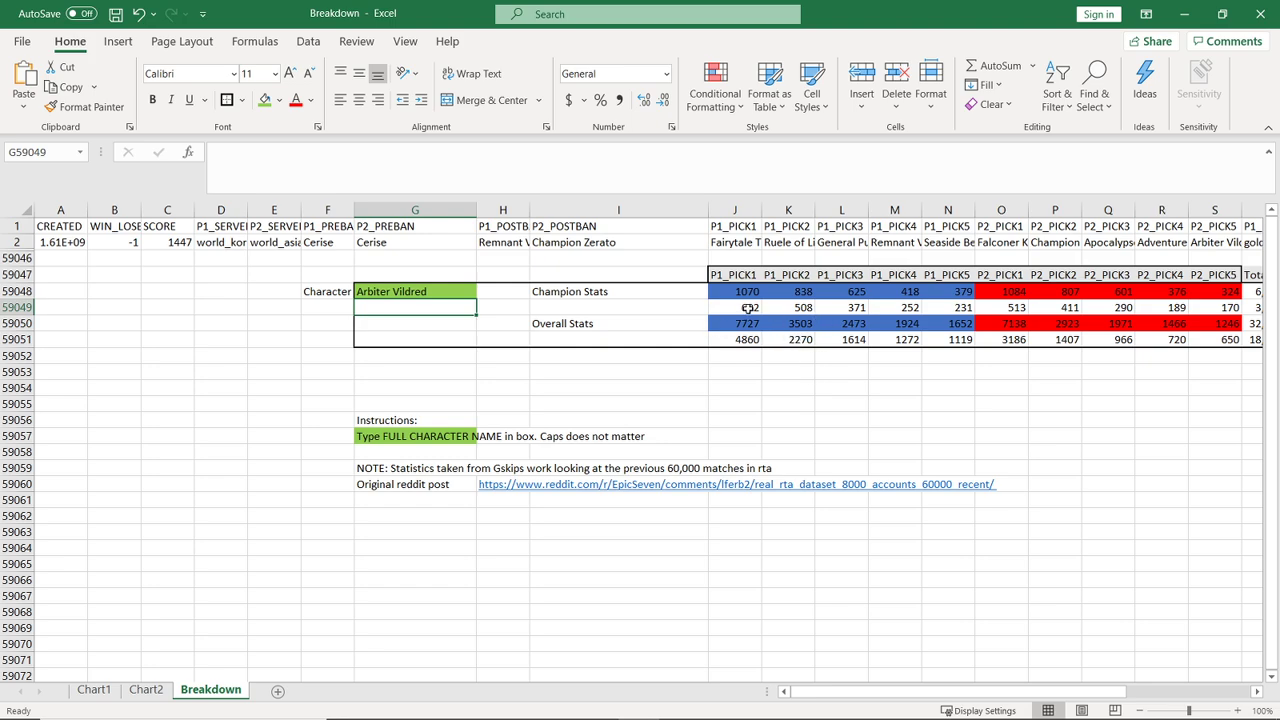
# Examine Arbiter Vildred's Champion win counts across the P1 and P2 pick columns, returning to P1_PICK1.
pyautogui.press('Right')
pyautogui.press('Right')
pyautogui.press('Right')
pyautogui.press('Right')
pyautogui.press('Right')
pyautogui.press('Right')
pyautogui.press('Right')
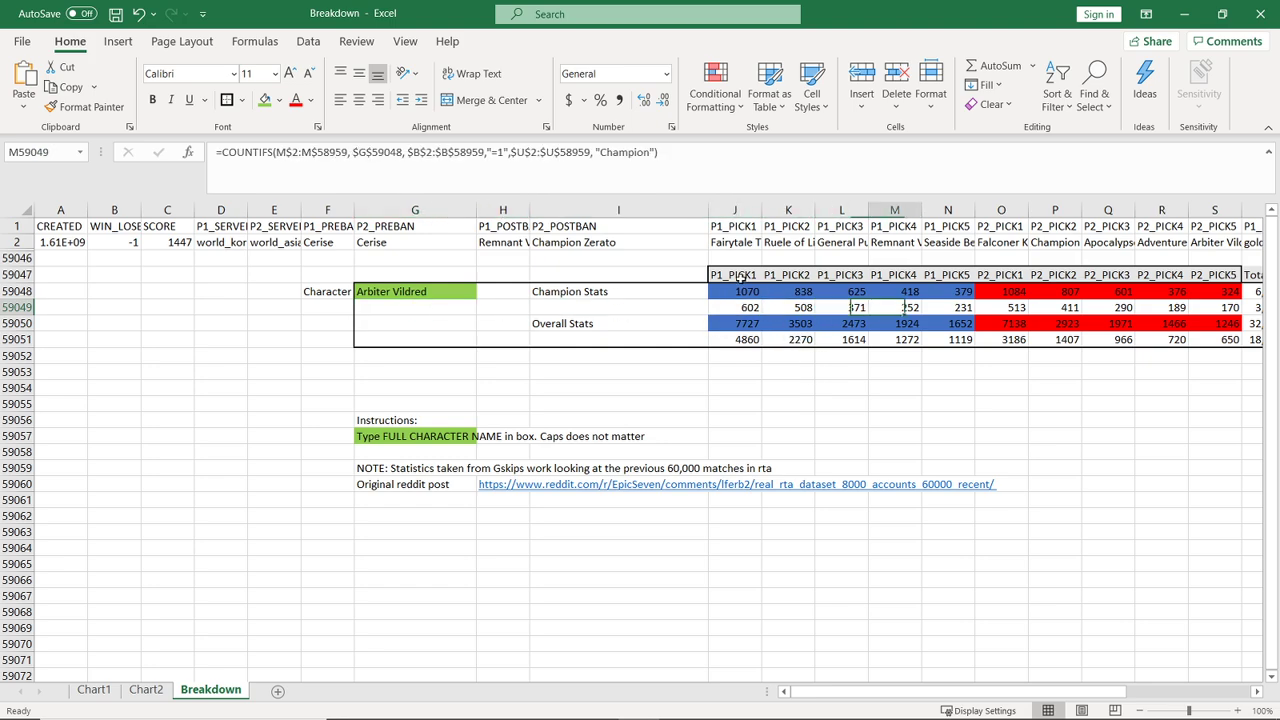
pyautogui.press('Right')
pyautogui.press('Right')
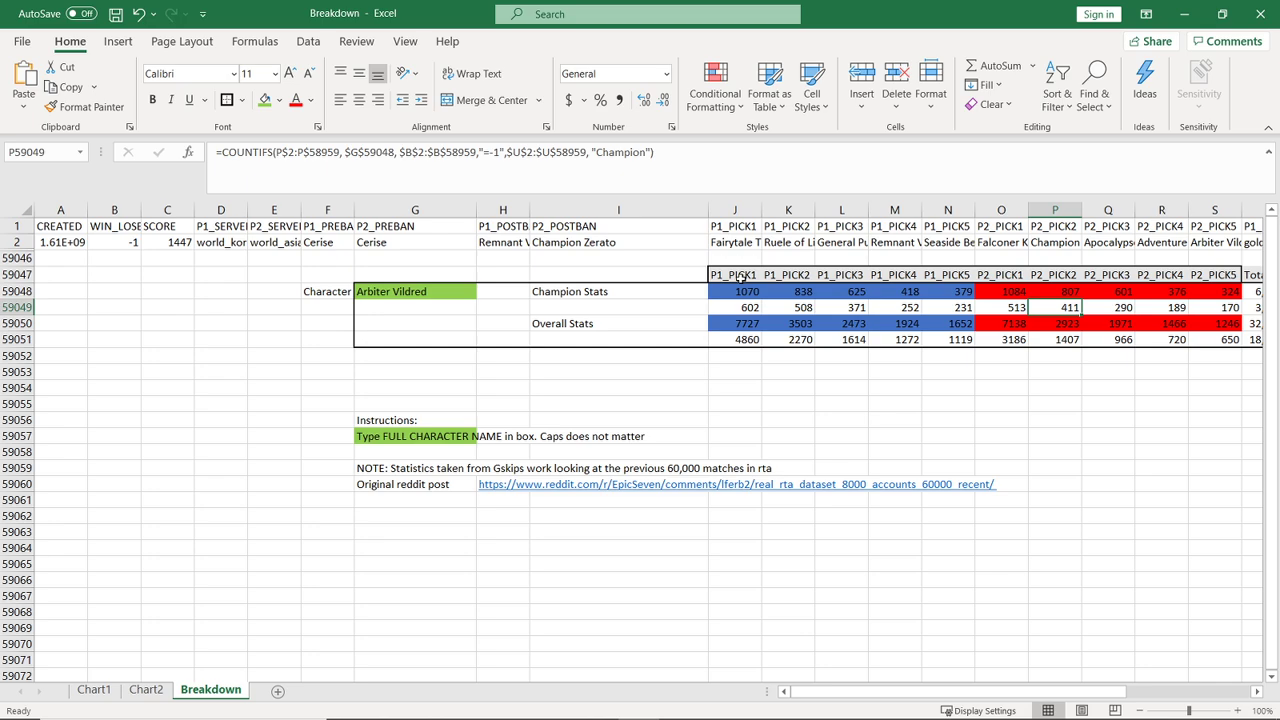
pyautogui.press('Left')
pyautogui.press('Left')
pyautogui.press('Left')
pyautogui.press('Left')
pyautogui.press('Left')
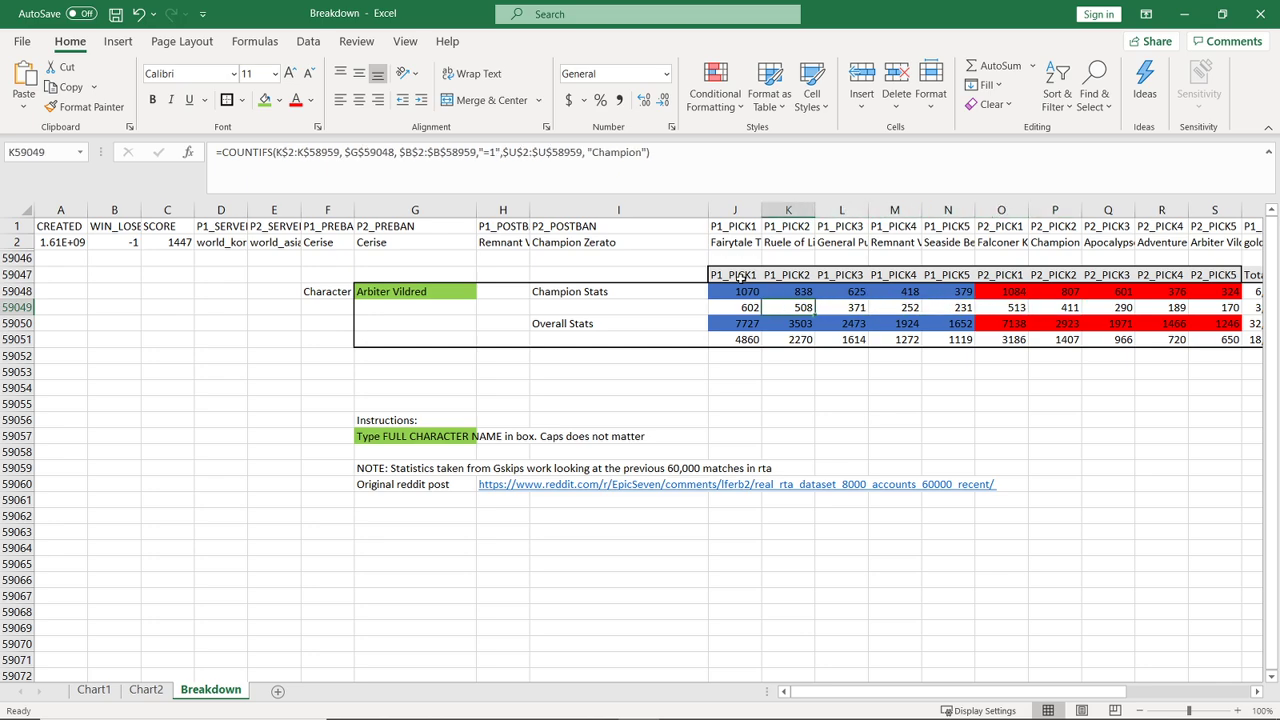
pyautogui.press('Left')
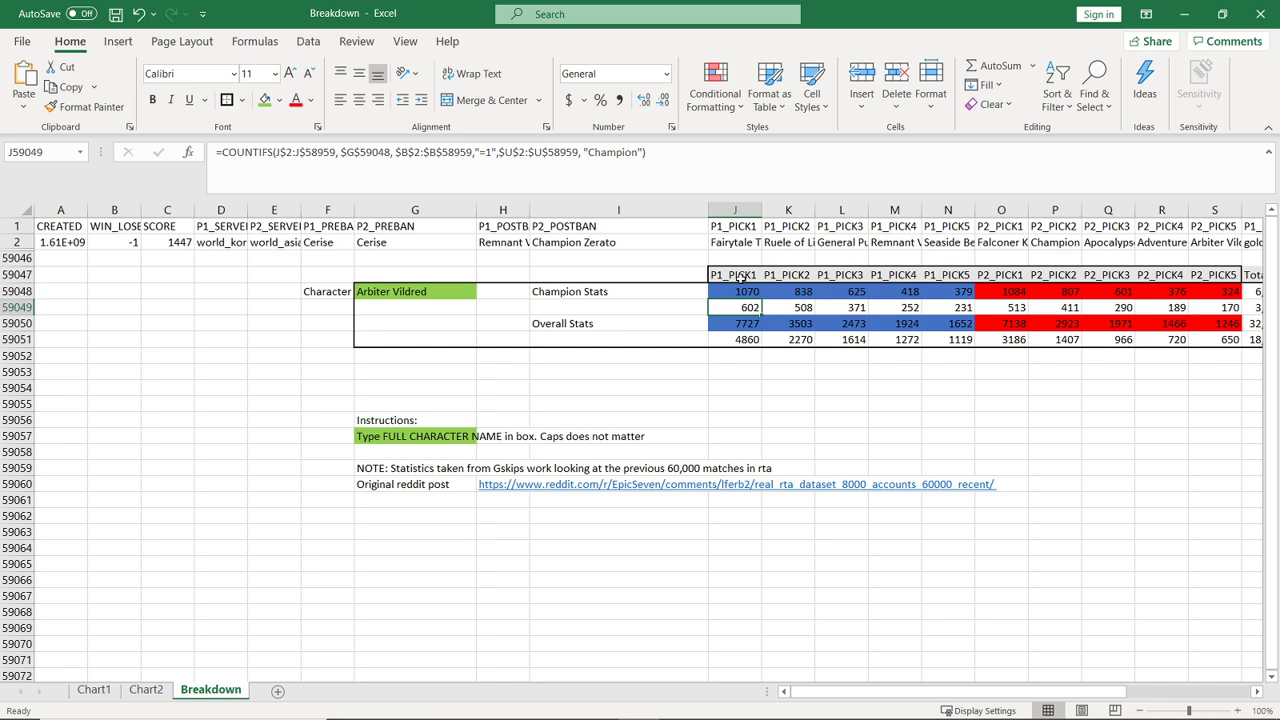
# Trace Arbiter Vildred's Champion win counts through to Total Stats, and check the Champion and overall win rates.
pyautogui.press('Right')
pyautogui.press('Right')
pyautogui.press('Right')
pyautogui.press('Right')
pyautogui.press('Right')
pyautogui.press('Right')
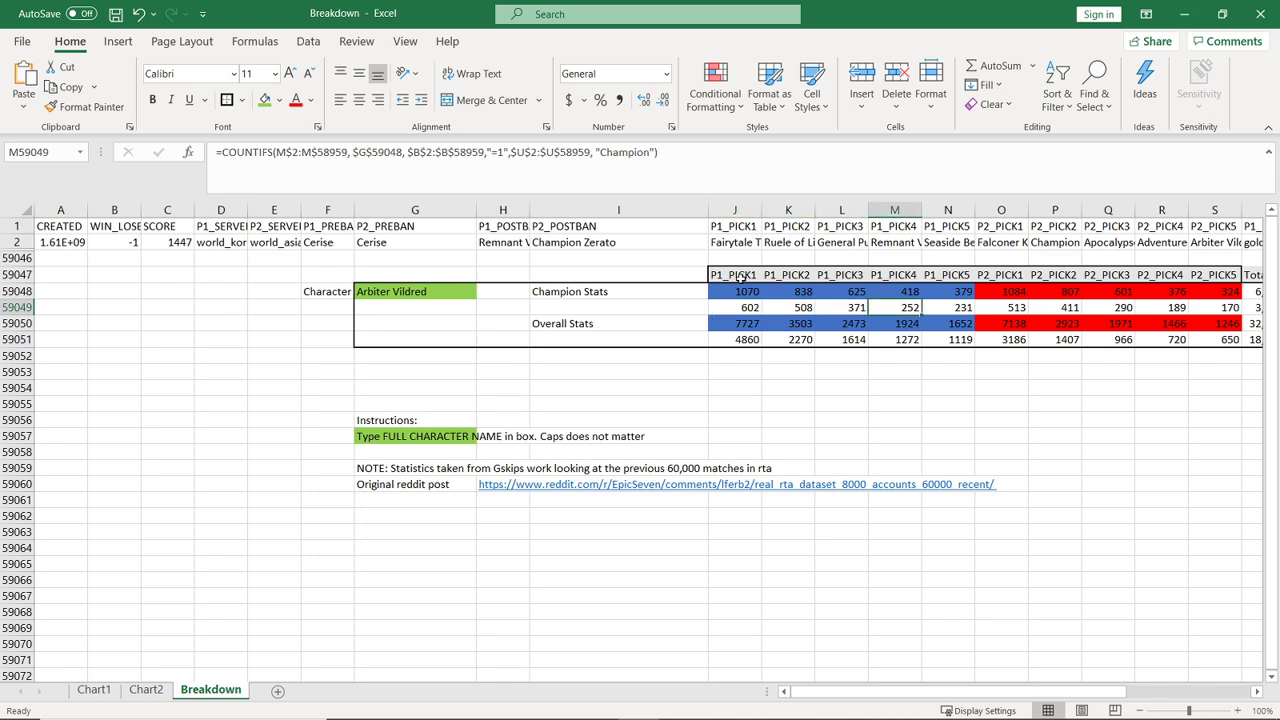
pyautogui.press('Right')
pyautogui.press('Right')
pyautogui.press('Right')
pyautogui.press('Right')
pyautogui.press('Right')
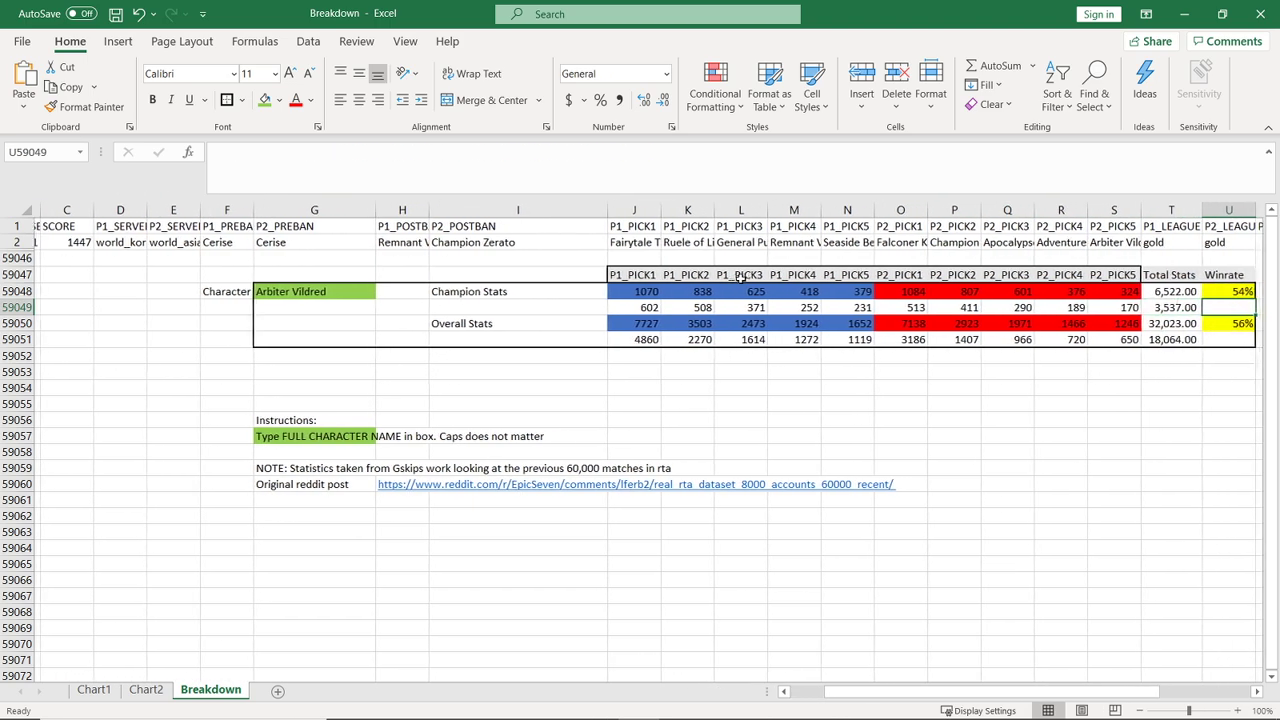
pyautogui.press('Left')
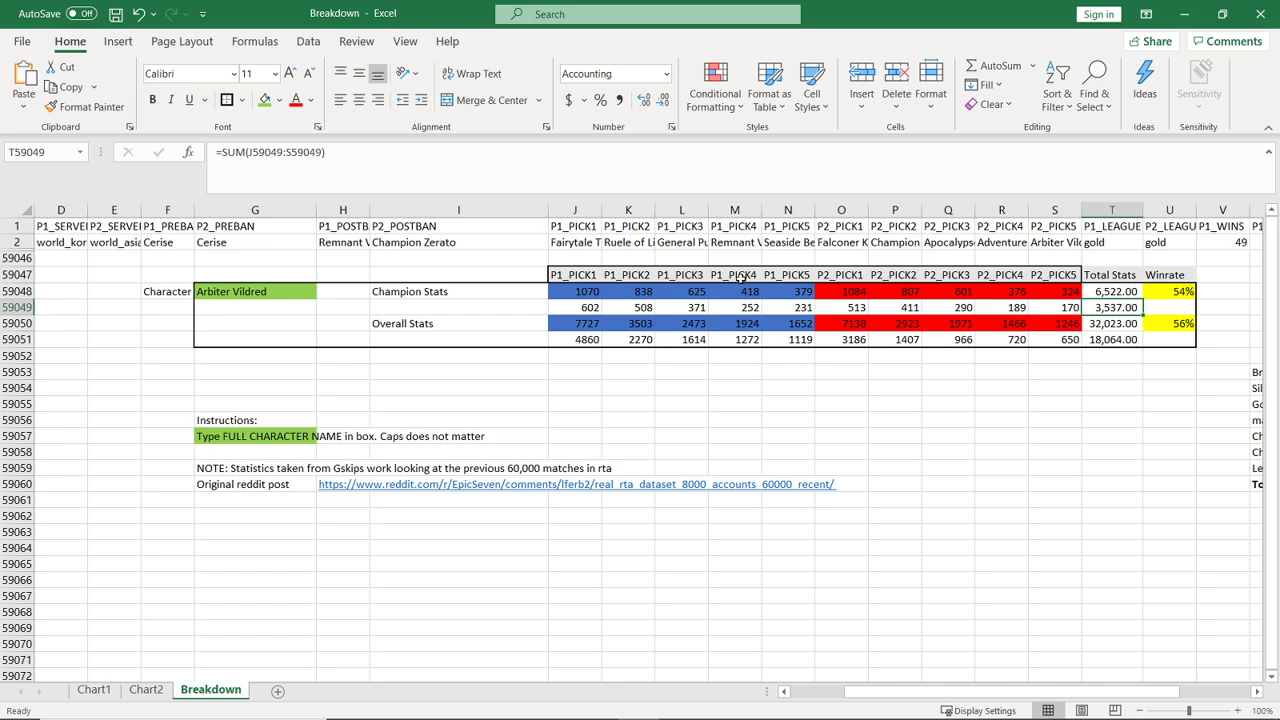
pyautogui.press('Up')
pyautogui.press('Right')
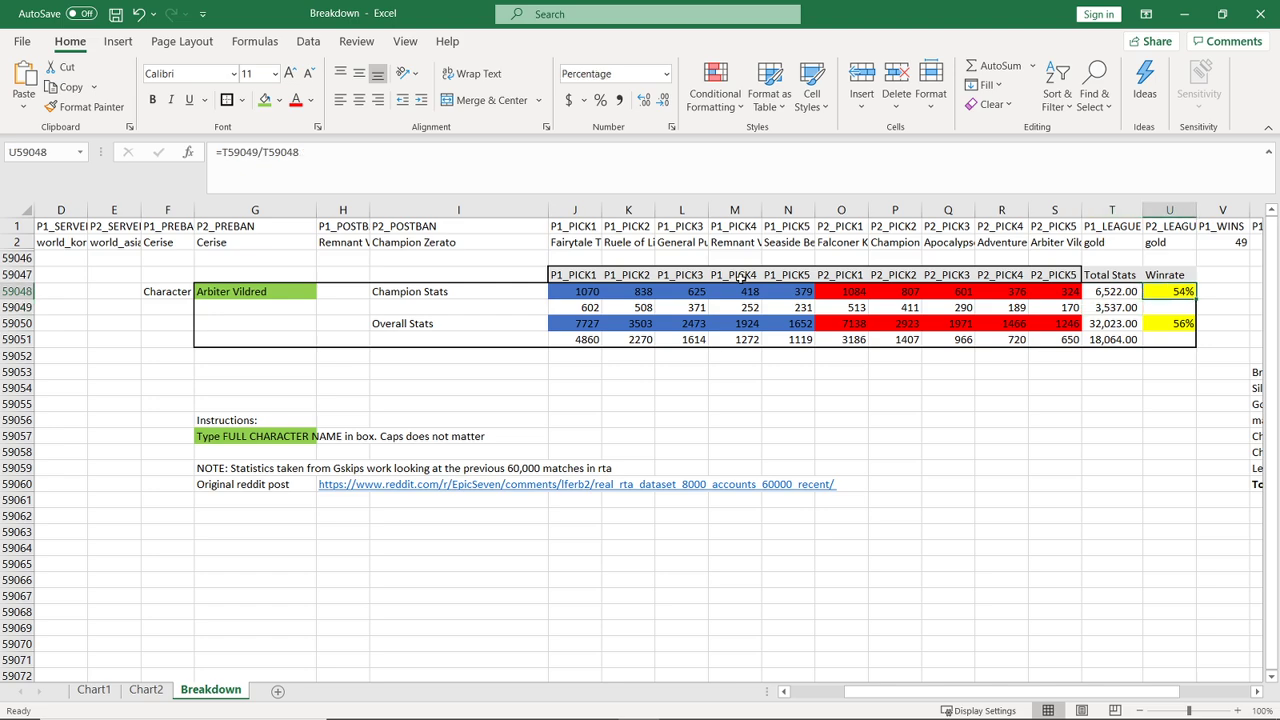
pyautogui.press('Down')
pyautogui.press('Down')
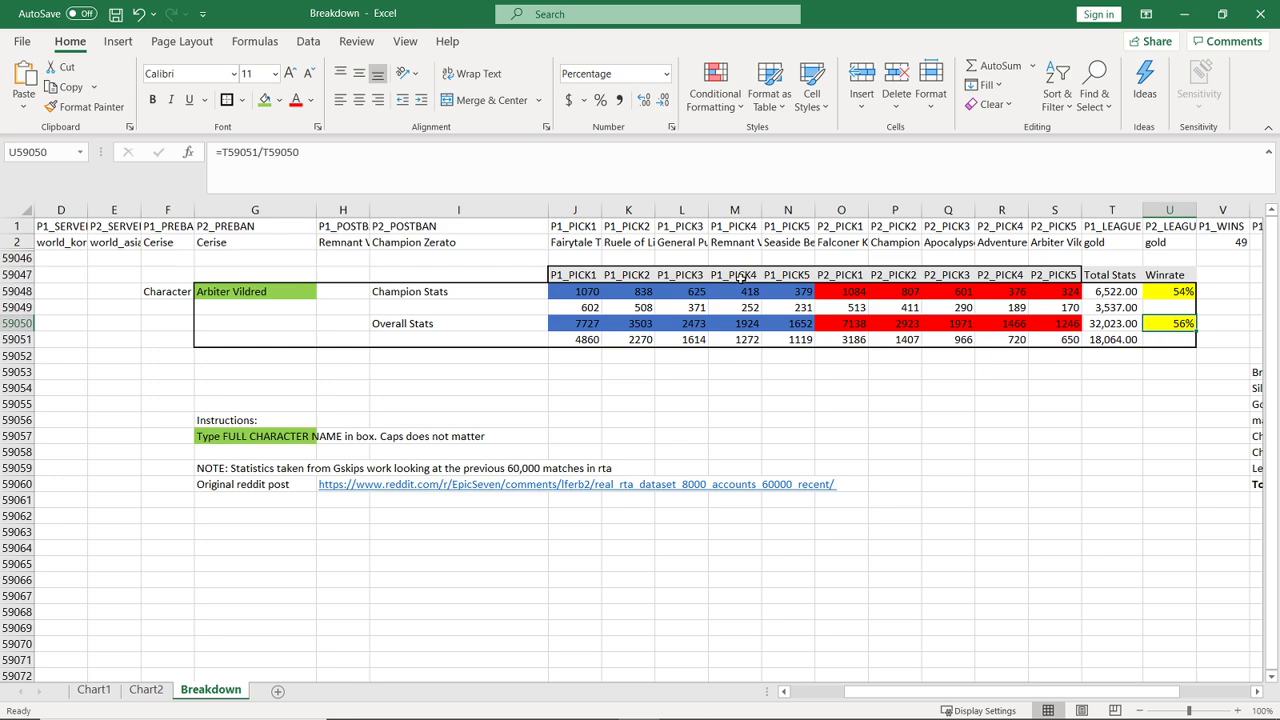
# Set the Character lookup cell G59048 to Fallen Cecilia.
pyautogui.click(257, 289)
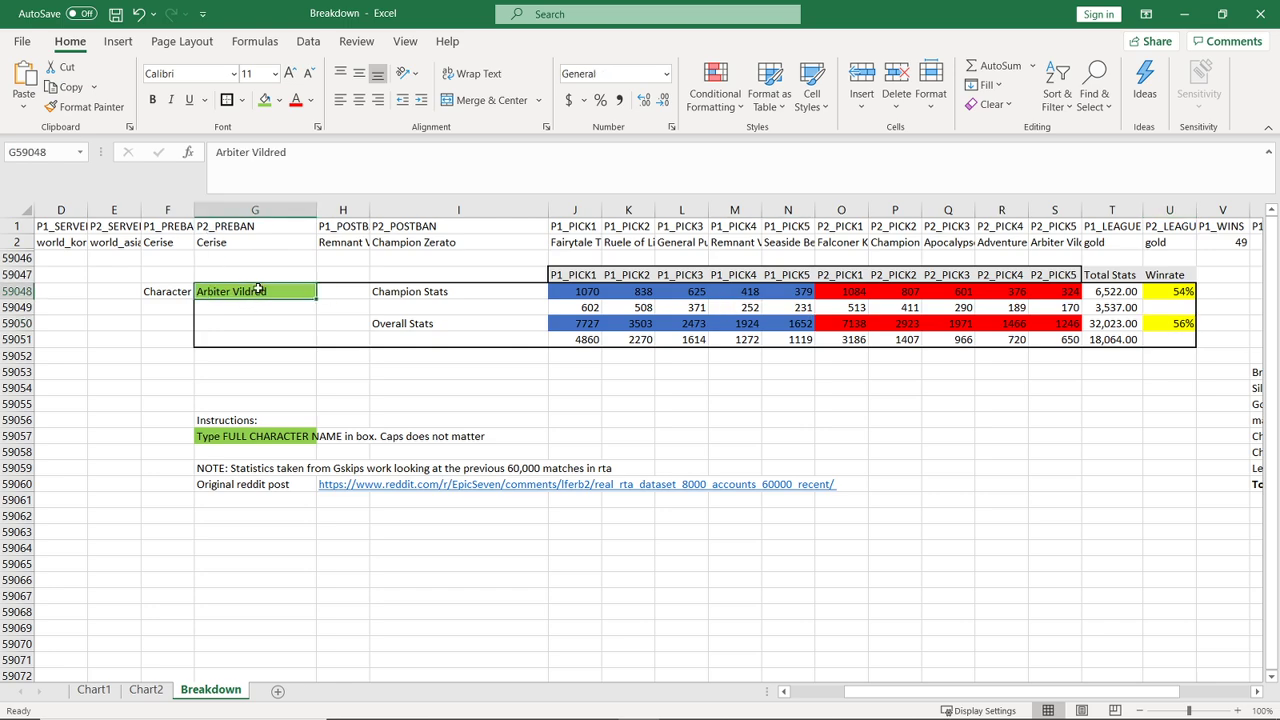
pyautogui.write('F')
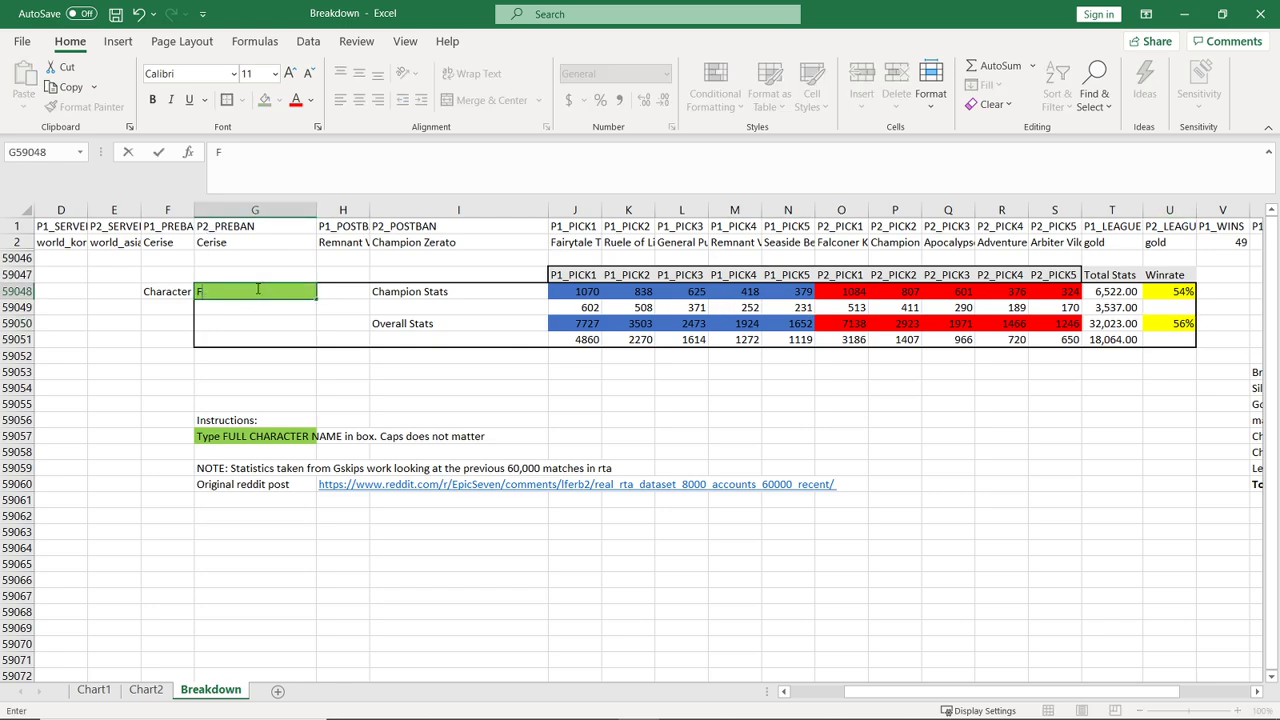
pyautogui.write('allen Cecilia')
pyautogui.press('Return')
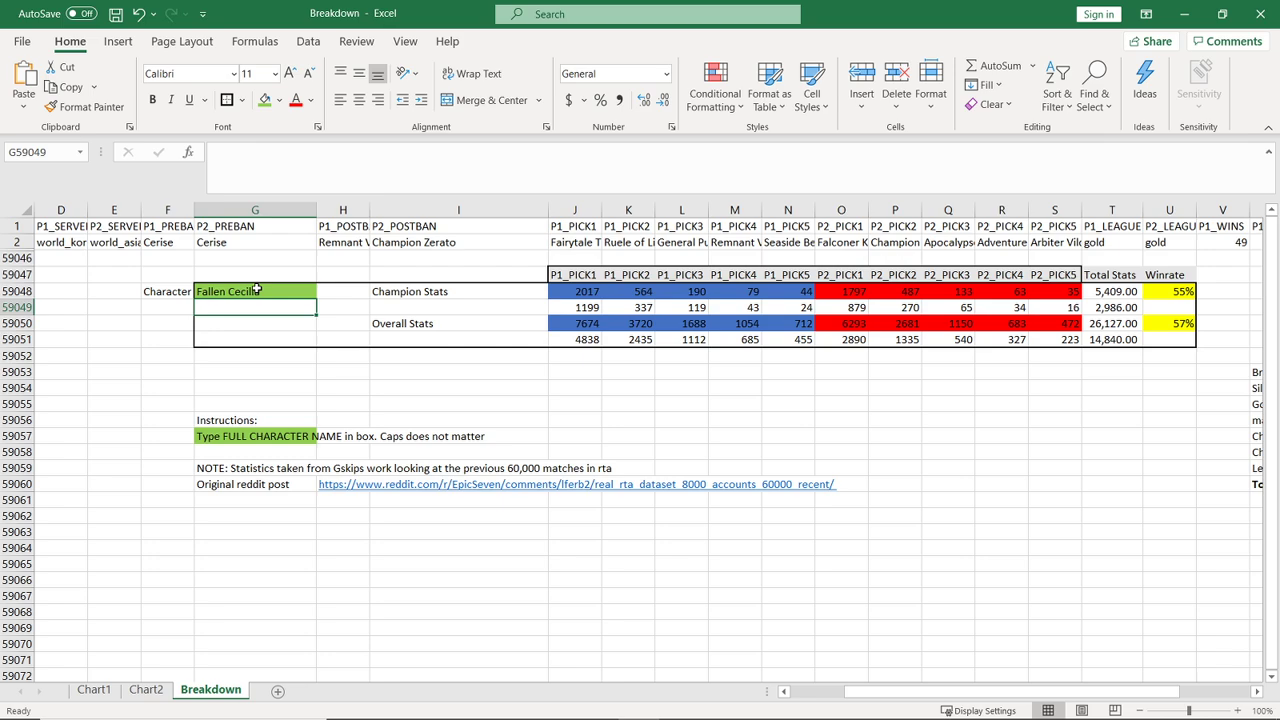
# Examine Fallen Cecilia's Champion pick counts from P1_PICK1 to P2_PICK1, and check her overall win rate.
pyautogui.click(257, 289)
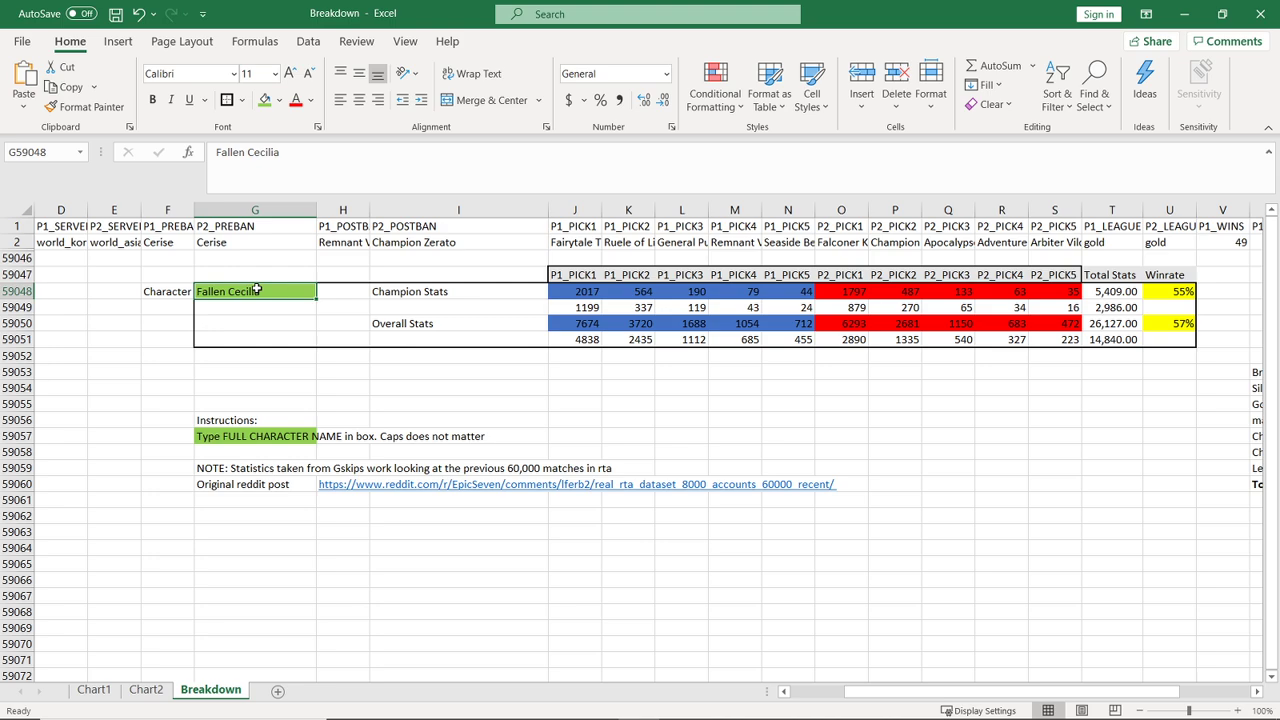
pyautogui.press('Right')
pyautogui.press('Right')
pyautogui.press('Right')
pyautogui.press('Right')
pyautogui.press('Right')
pyautogui.press('Right')
pyautogui.press('Right')
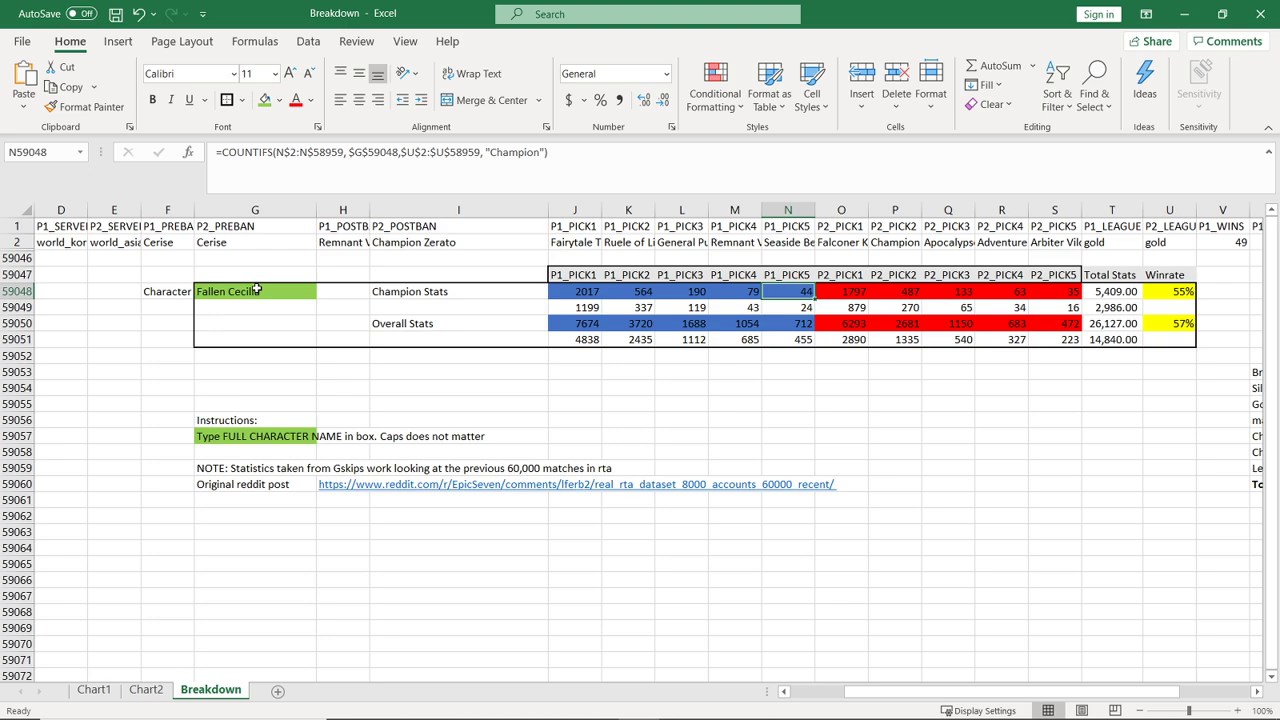
pyautogui.press('Right')
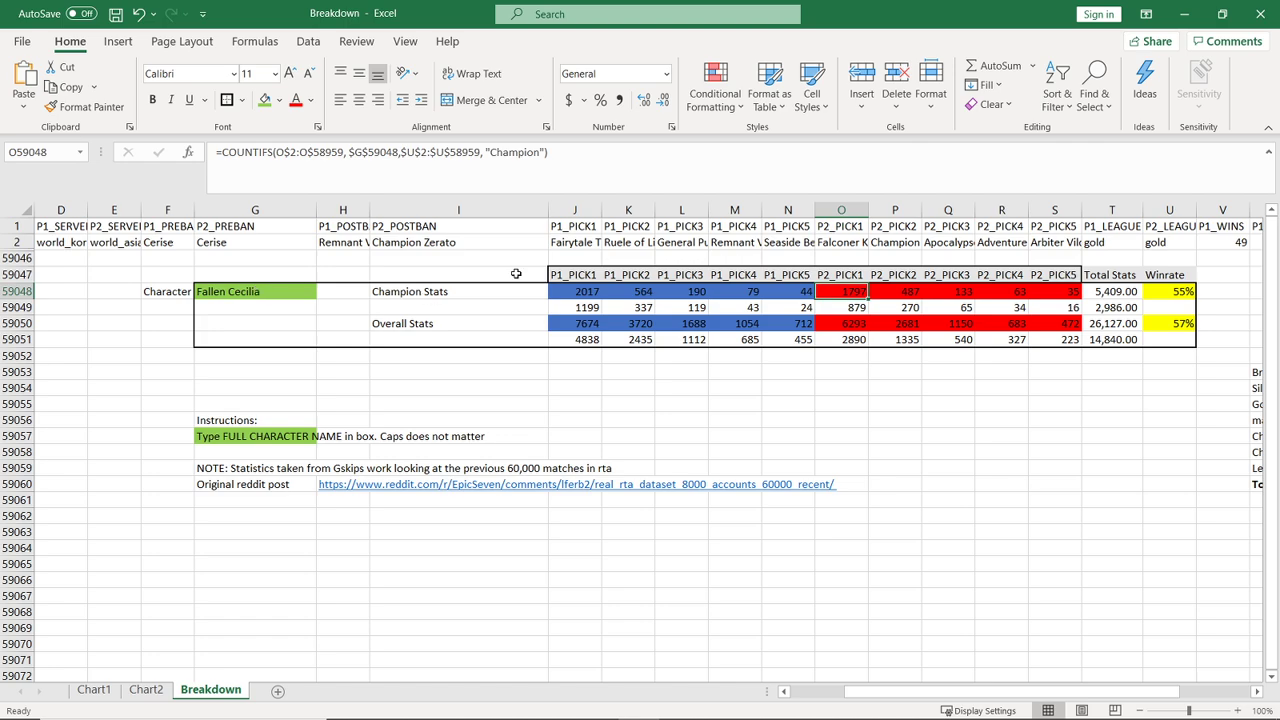
pyautogui.click(1169, 322)
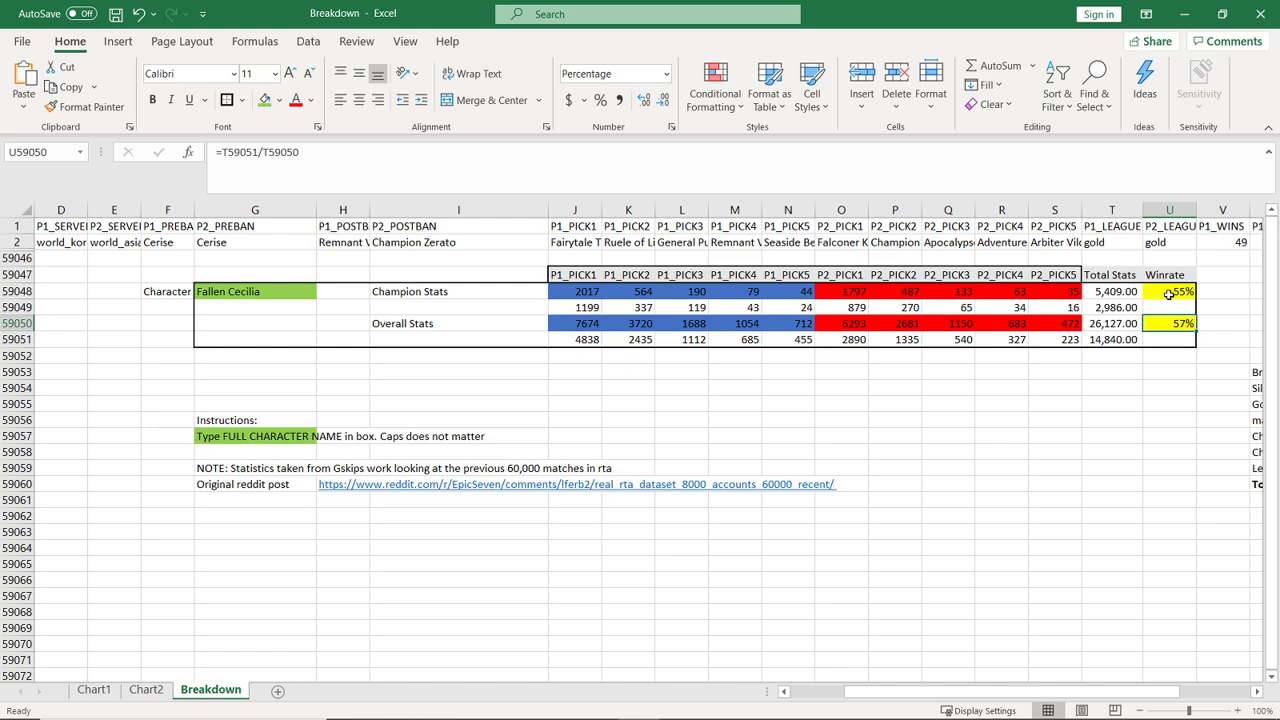
# Set the Character lookup cell G59048 to "Last rider krau" and check his Champion win rate.
pyautogui.click(299, 291)
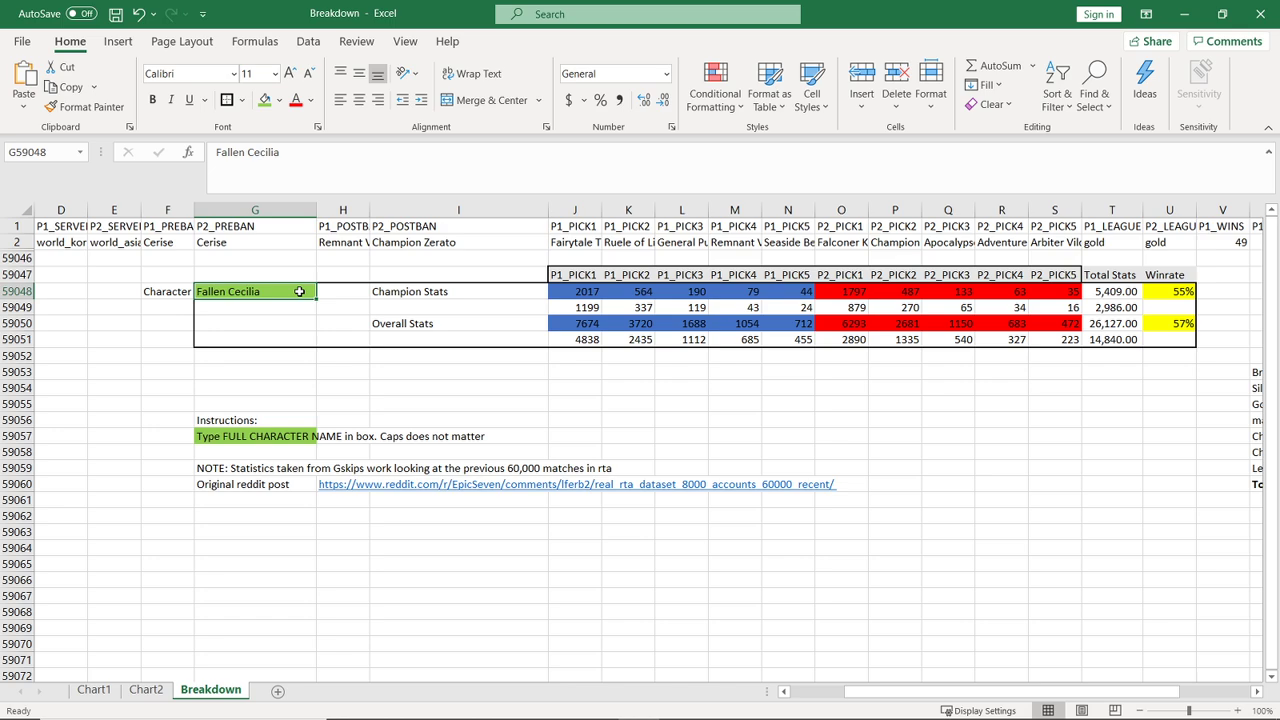
pyautogui.write('Last')
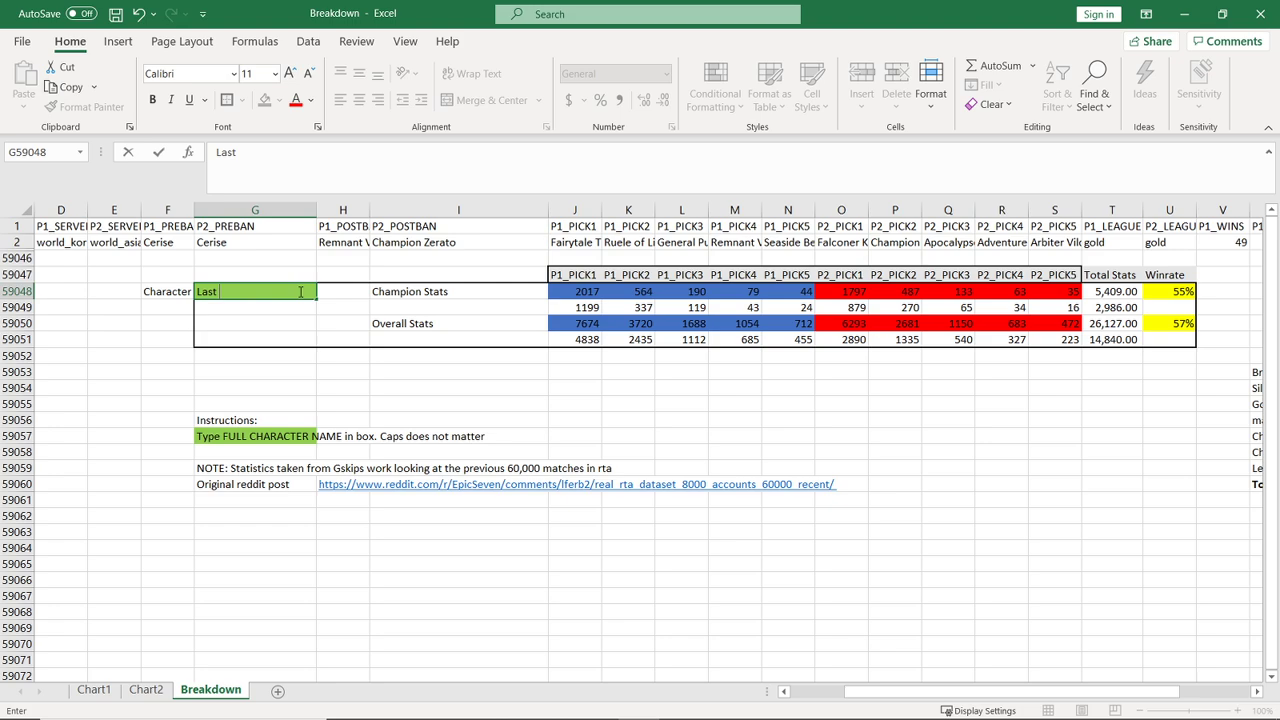
pyautogui.write(' rider krau')
pyautogui.press('Return')
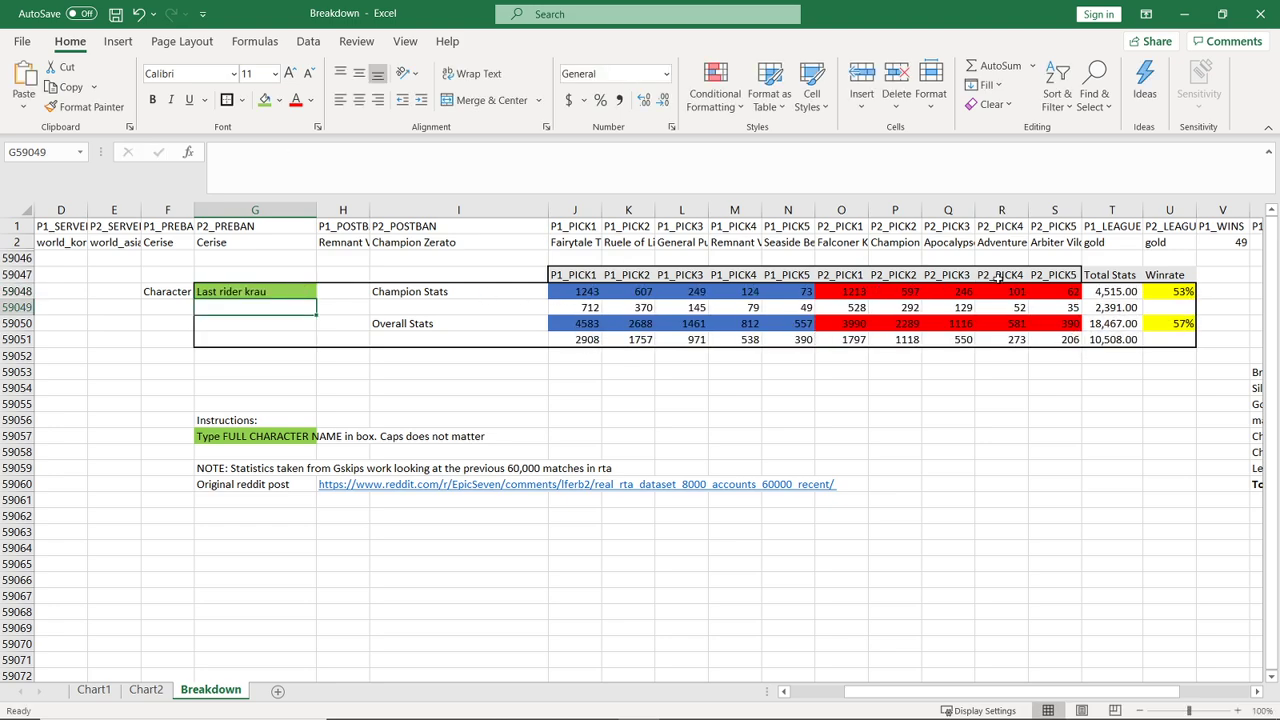
pyautogui.click(1175, 290)
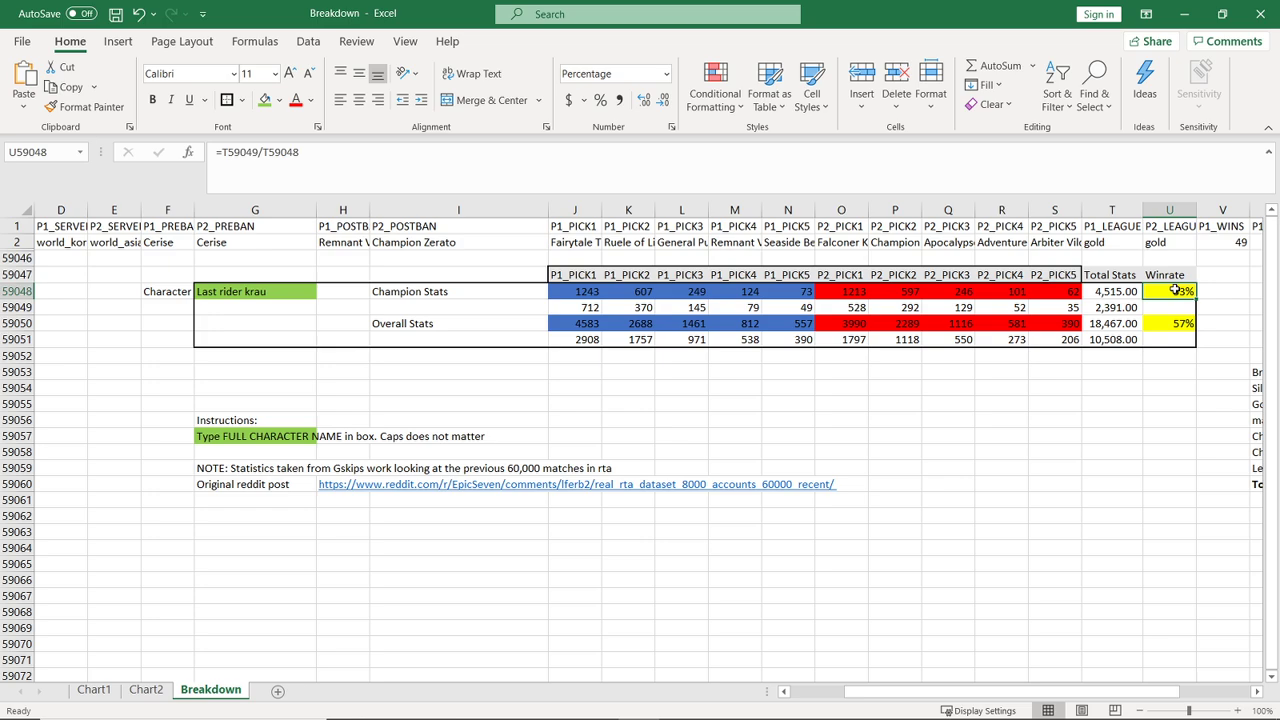
# Check Last rider krau's overall win rate in the Winrate column.
pyautogui.press('Down')
pyautogui.press('Down')
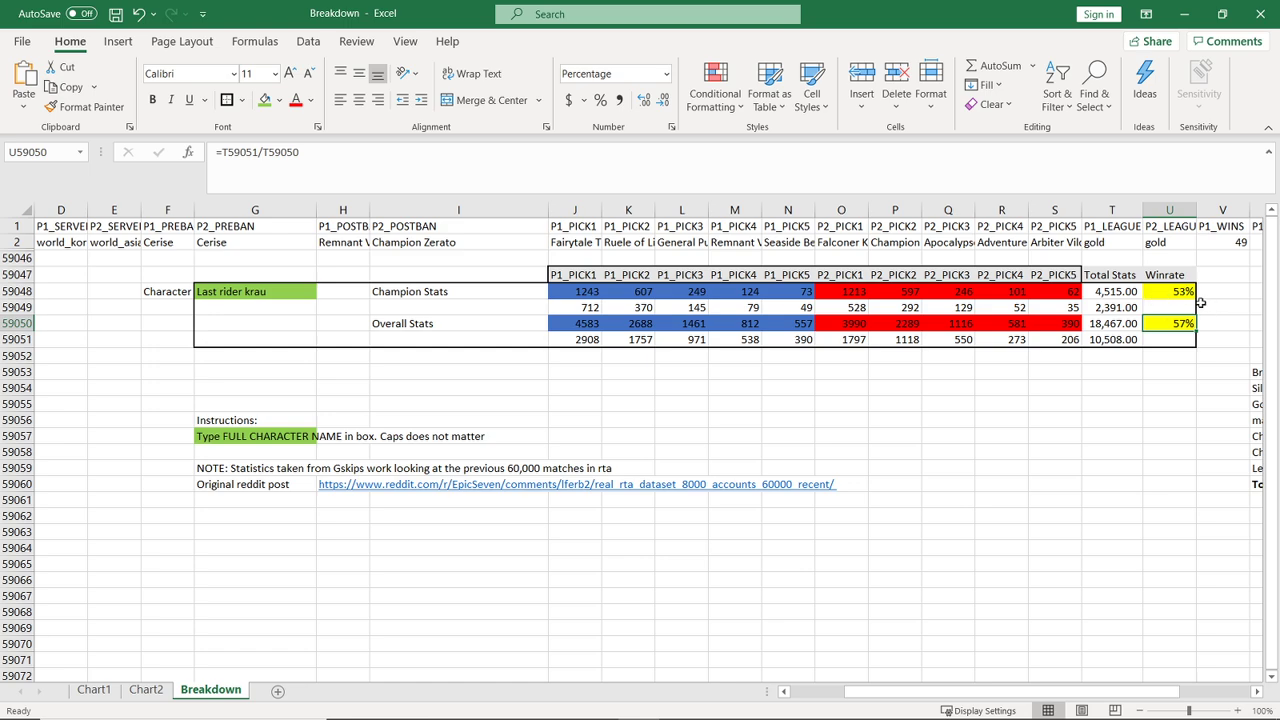
# Try looking up "Fairtale tenebria" in the Character lookup cell G59048.
pyautogui.click(300, 290)
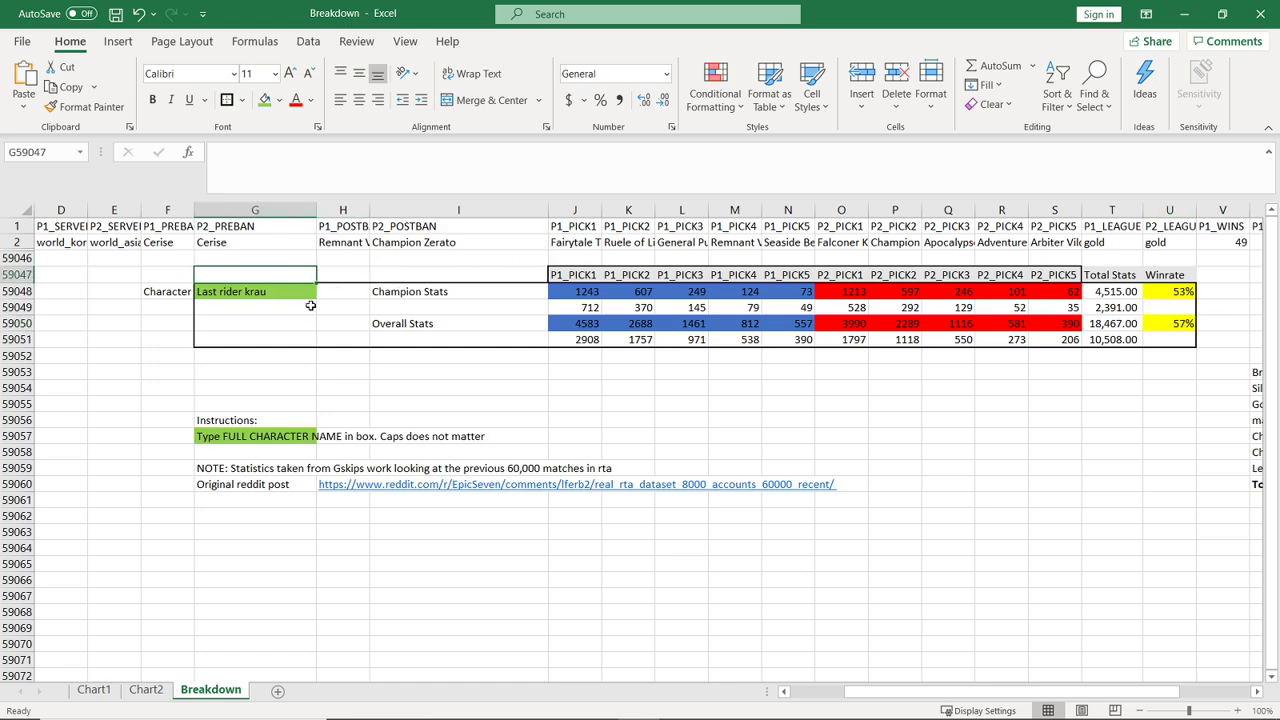
pyautogui.write('Fairtale tenibr')
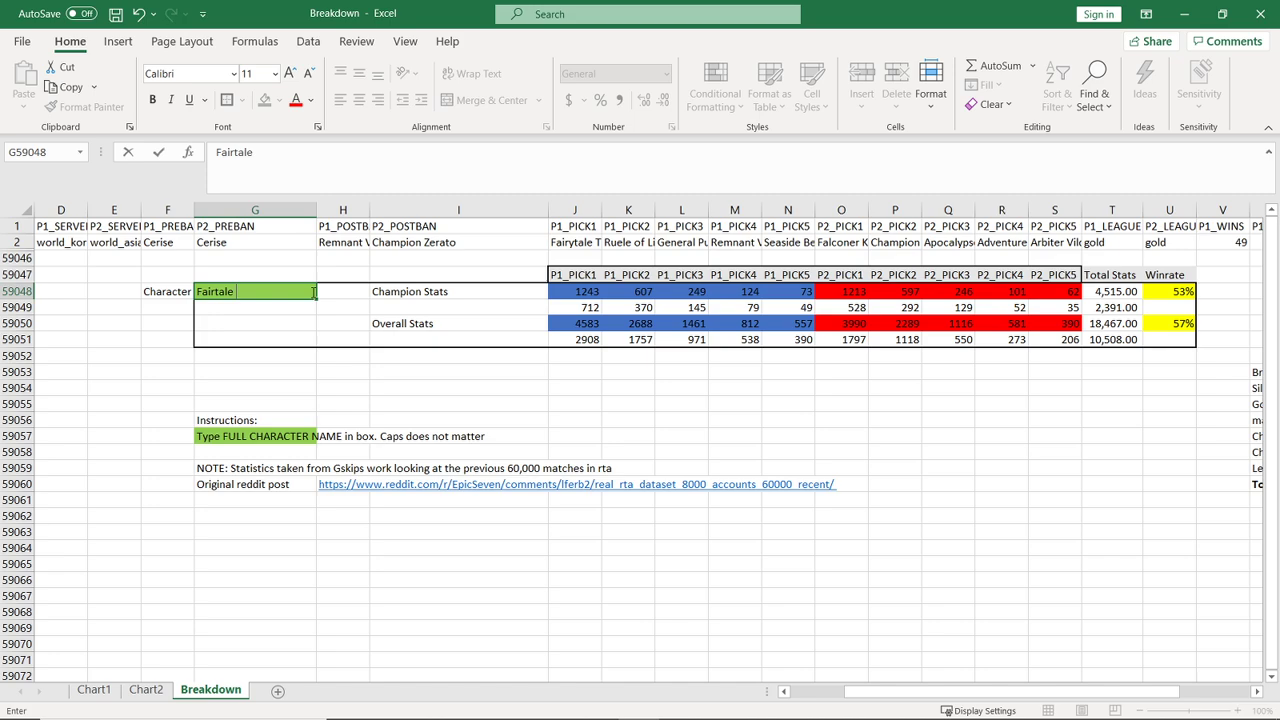
pyautogui.press('BackSpace')
pyautogui.press('BackSpace')
pyautogui.press('BackSpace')
pyautogui.write('ebria')
pyautogui.press('Return')
pyautogui.click(312, 291)
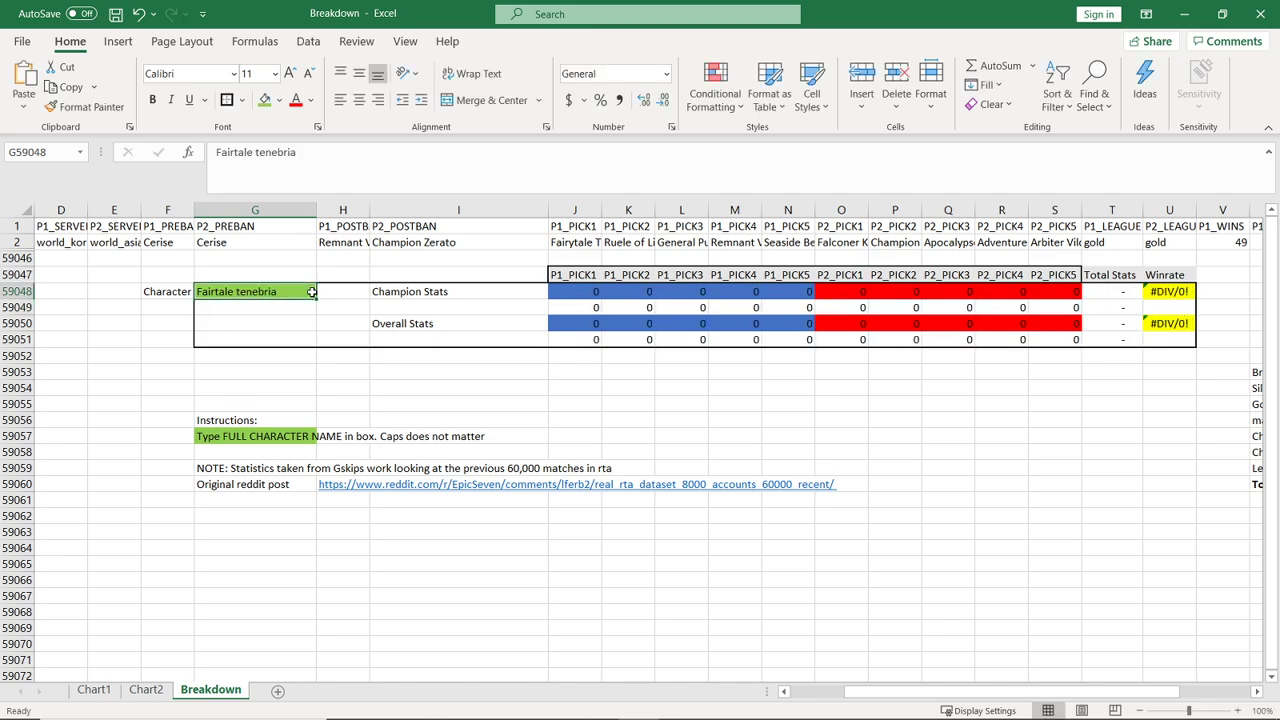
# Try the spelling "Fairtale tenibria" in the Character lookup cell G59048.
pyautogui.click(308, 153)
pyautogui.press('BackSpace')
pyautogui.press('BackSpace')
pyautogui.press('BackSpace')
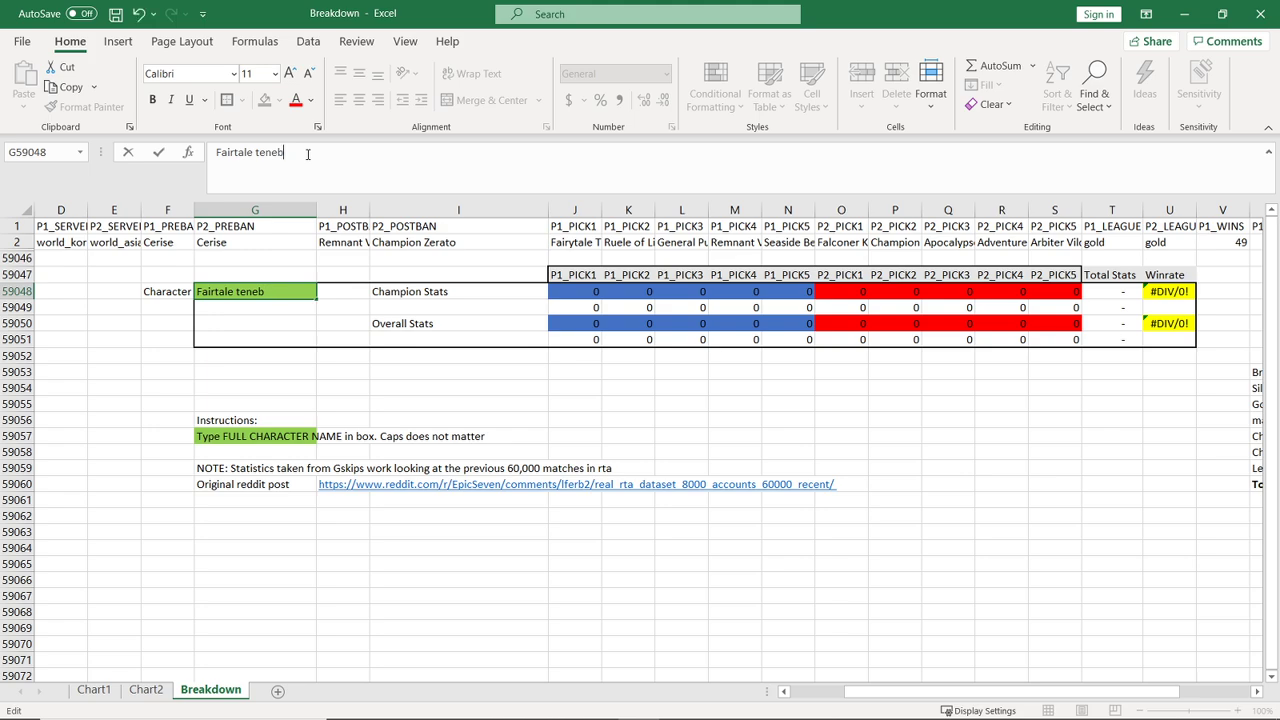
pyautogui.press('BackSpace')
pyautogui.press('BackSpace')
pyautogui.write('ibria')
pyautogui.press('Return')
# Set the Character lookup cell G59048 to "fairytale tenebria".
pyautogui.press('Up')
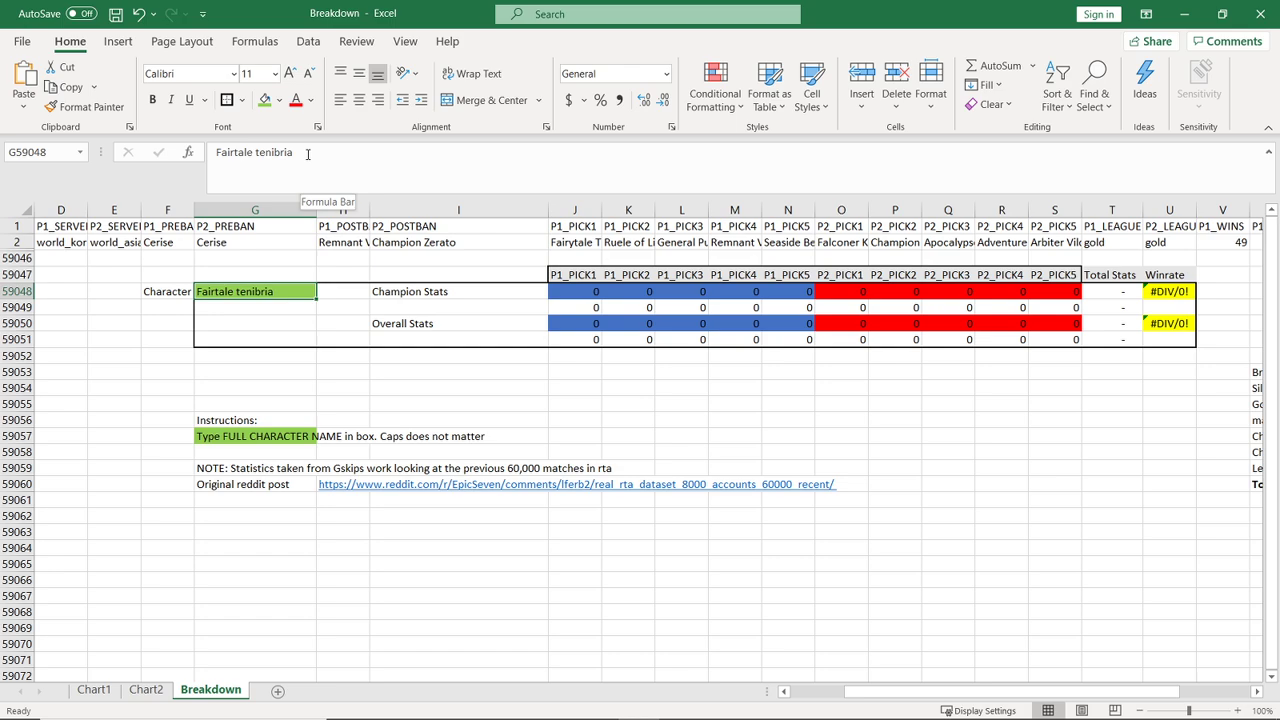
pyautogui.write('fairytale tenebria')
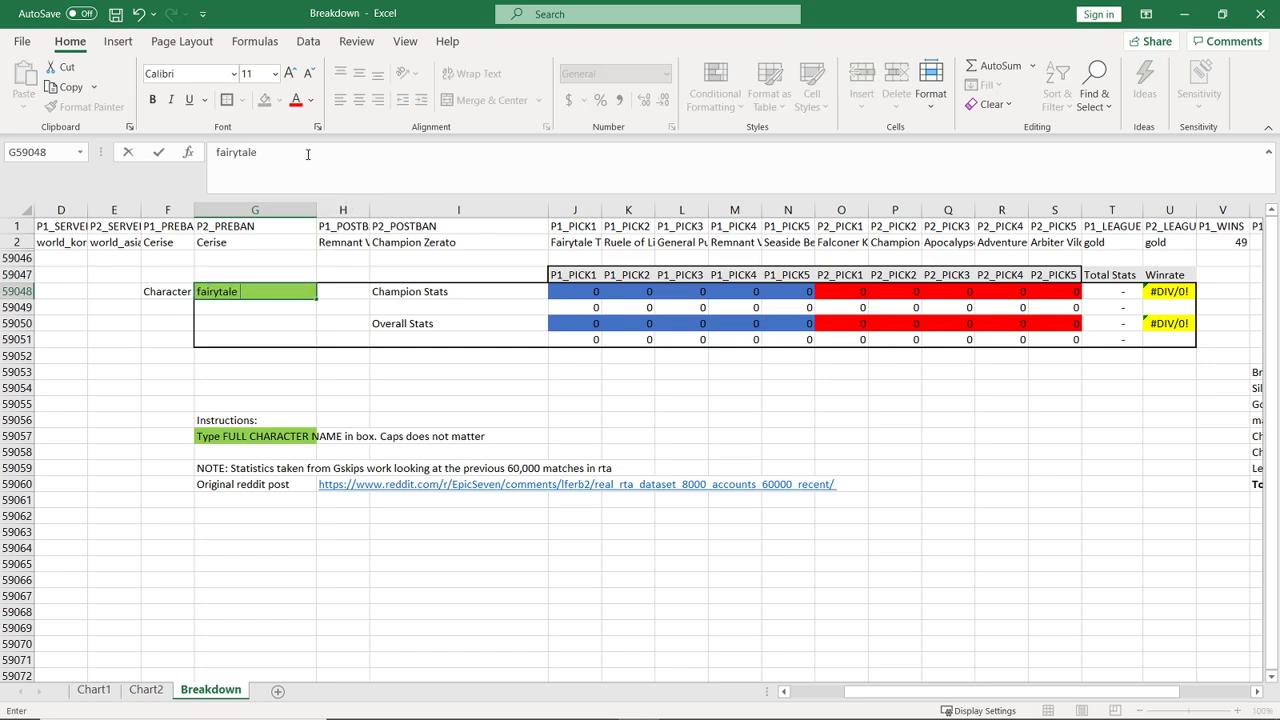
pyautogui.hotkey('ctrl', 'Return')
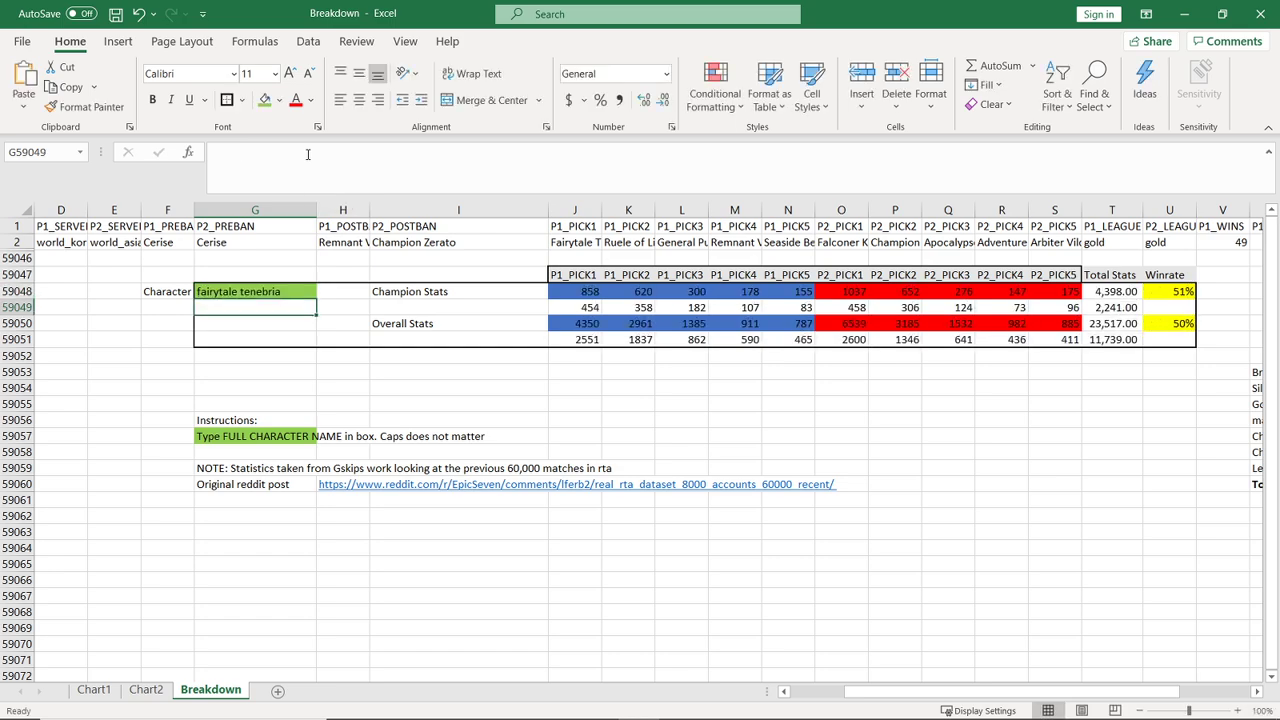
# Trace Fairytale Tenebria's Champion pick counts across to the Winrate column, and check her Champion and overall win rates.
pyautogui.press('Up')
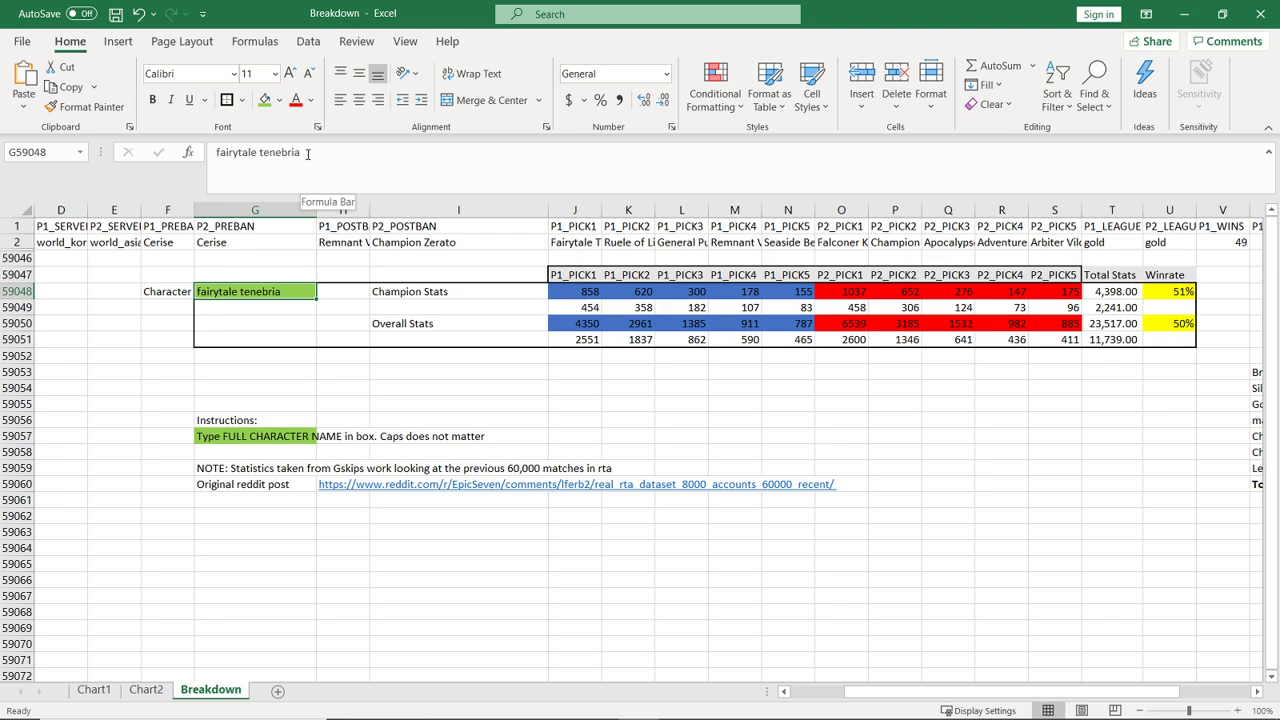
pyautogui.press('Right')
pyautogui.press('Right')
pyautogui.press('Right')
pyautogui.press('Right')
pyautogui.press('Right')
pyautogui.press('Right')
pyautogui.press('Right')
pyautogui.press('Right')
pyautogui.press('Right')
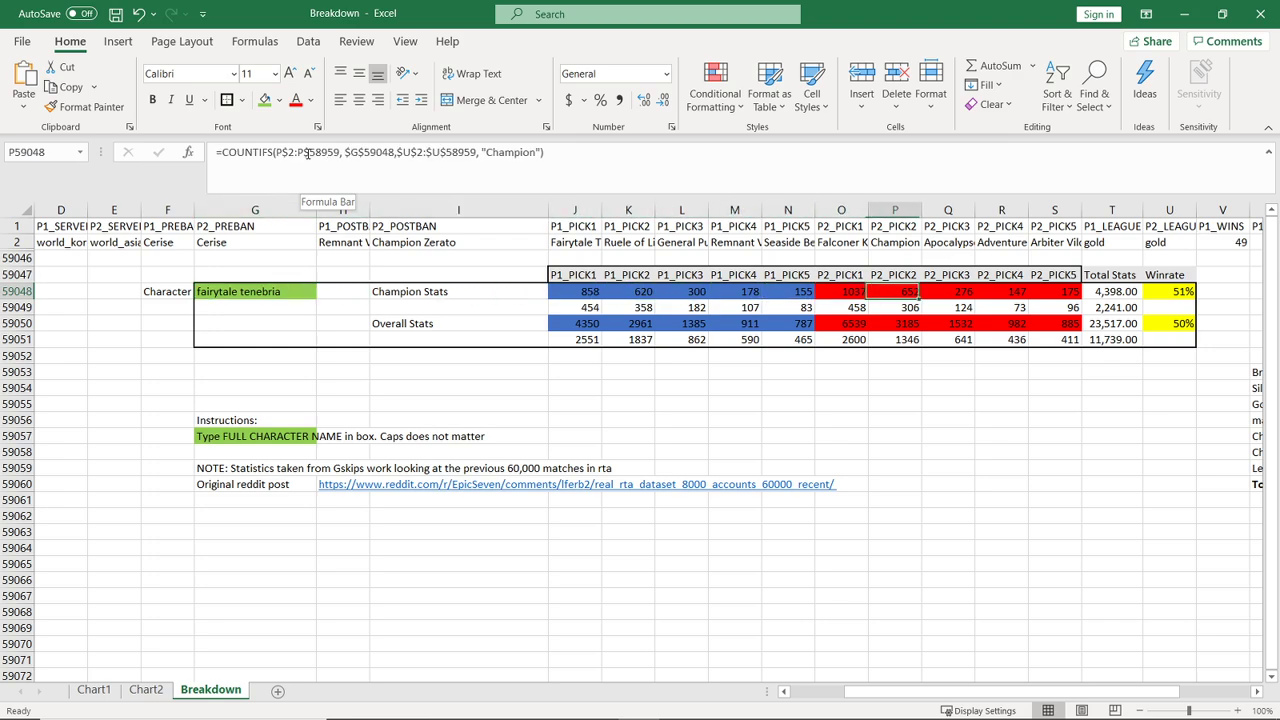
pyautogui.press('Right')
pyautogui.press('Right')
pyautogui.press('Right')
pyautogui.press('Right')
pyautogui.press('Right')
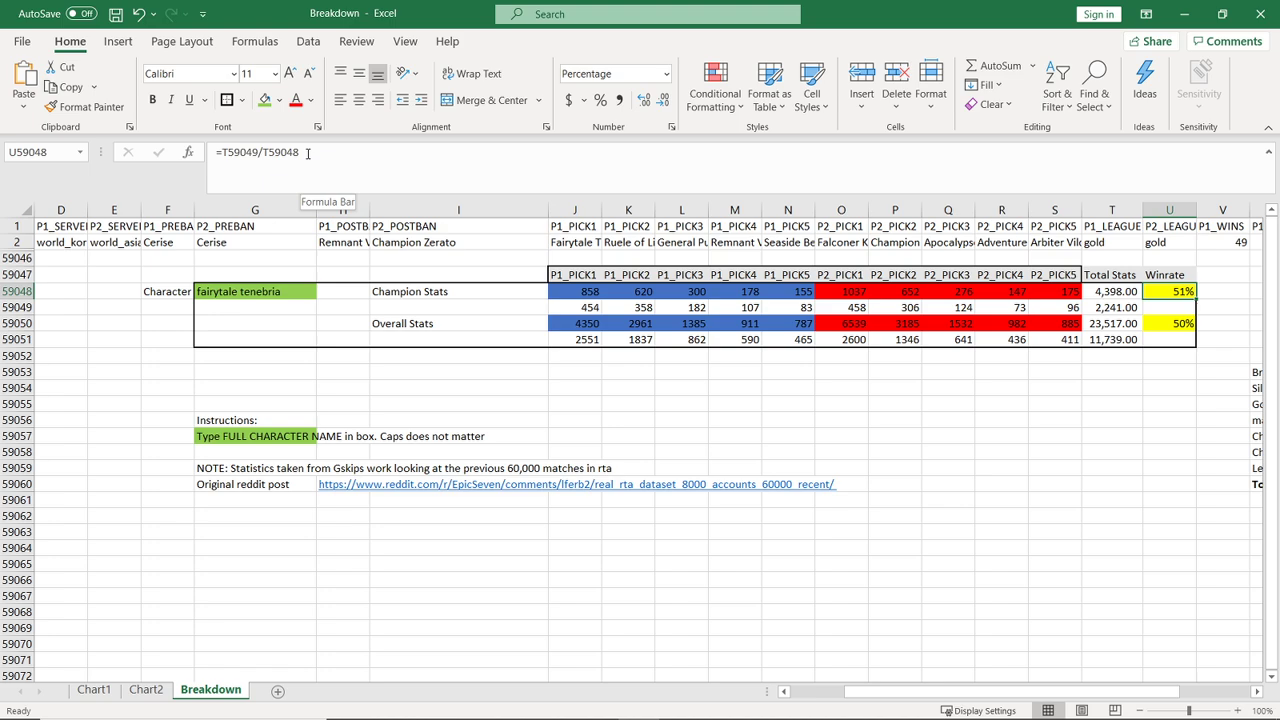
pyautogui.press('Down')
pyautogui.press('Down')
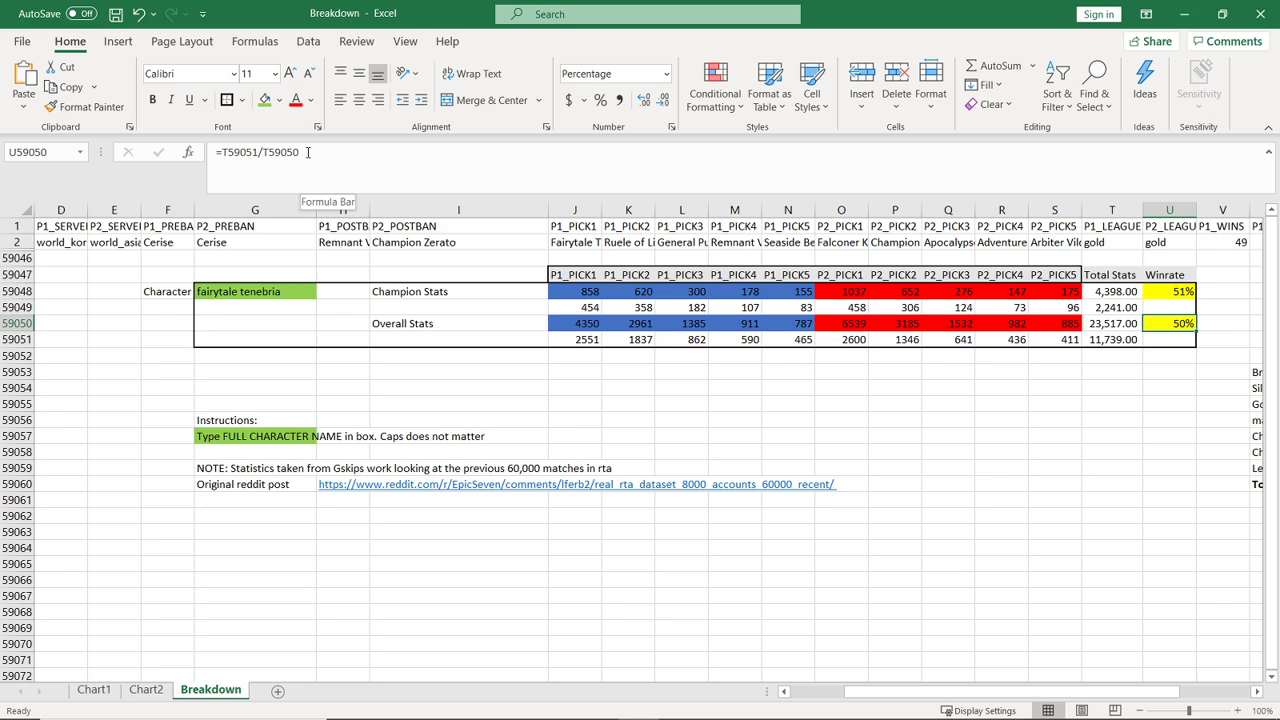
# Set the Character lookup cell G59048 to Cerise.
pyautogui.press('Left')
pyautogui.press('Left')
pyautogui.press('Left')
pyautogui.press('Left')
pyautogui.press('Left')
pyautogui.press('Left')
pyautogui.press('Left')
pyautogui.press('Left')
pyautogui.press('Left')
pyautogui.press('Left')
pyautogui.press('Left')
pyautogui.press('Left')
pyautogui.press('Left')
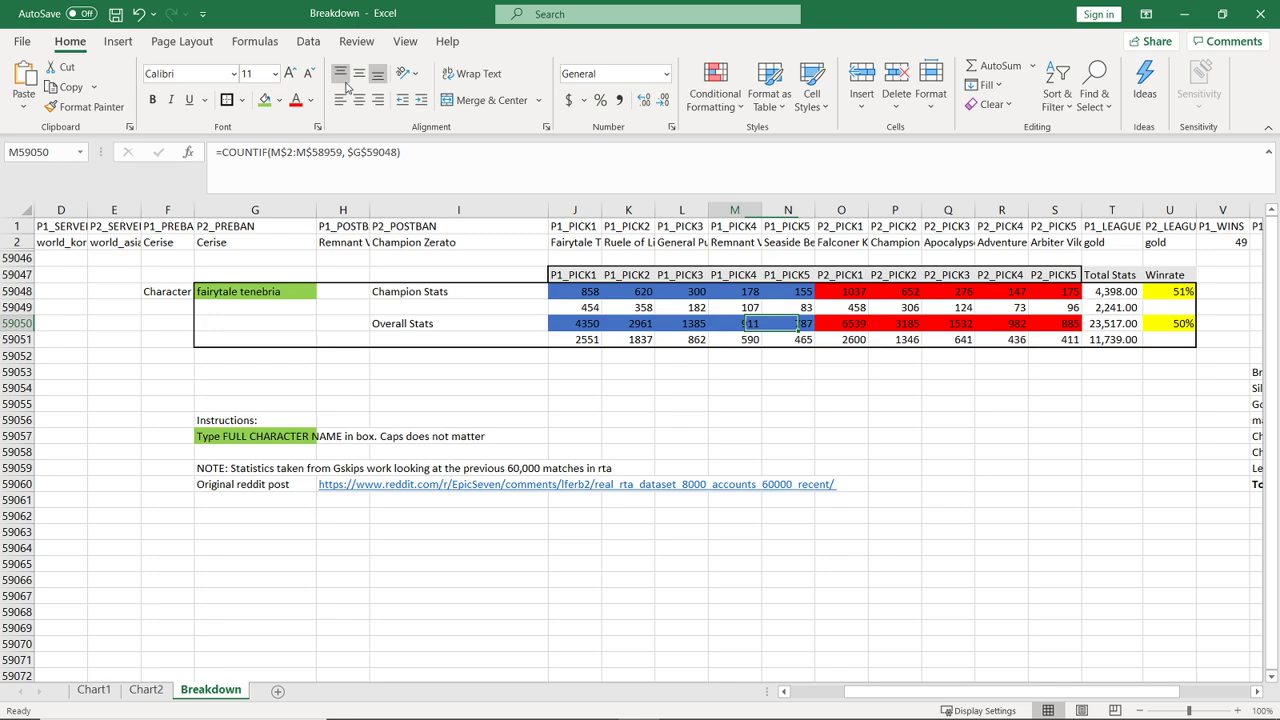
pyautogui.press('Up')
pyautogui.press('Up')
pyautogui.press('Left')
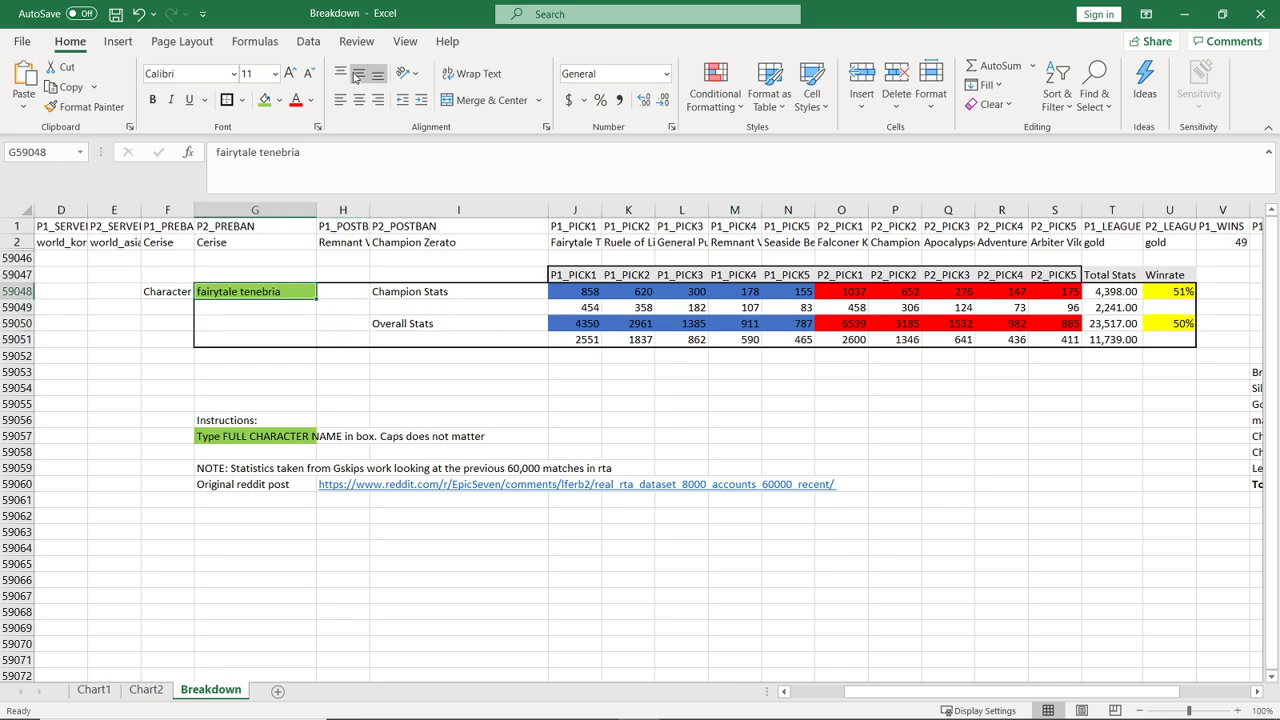
pyautogui.write('Ceris')
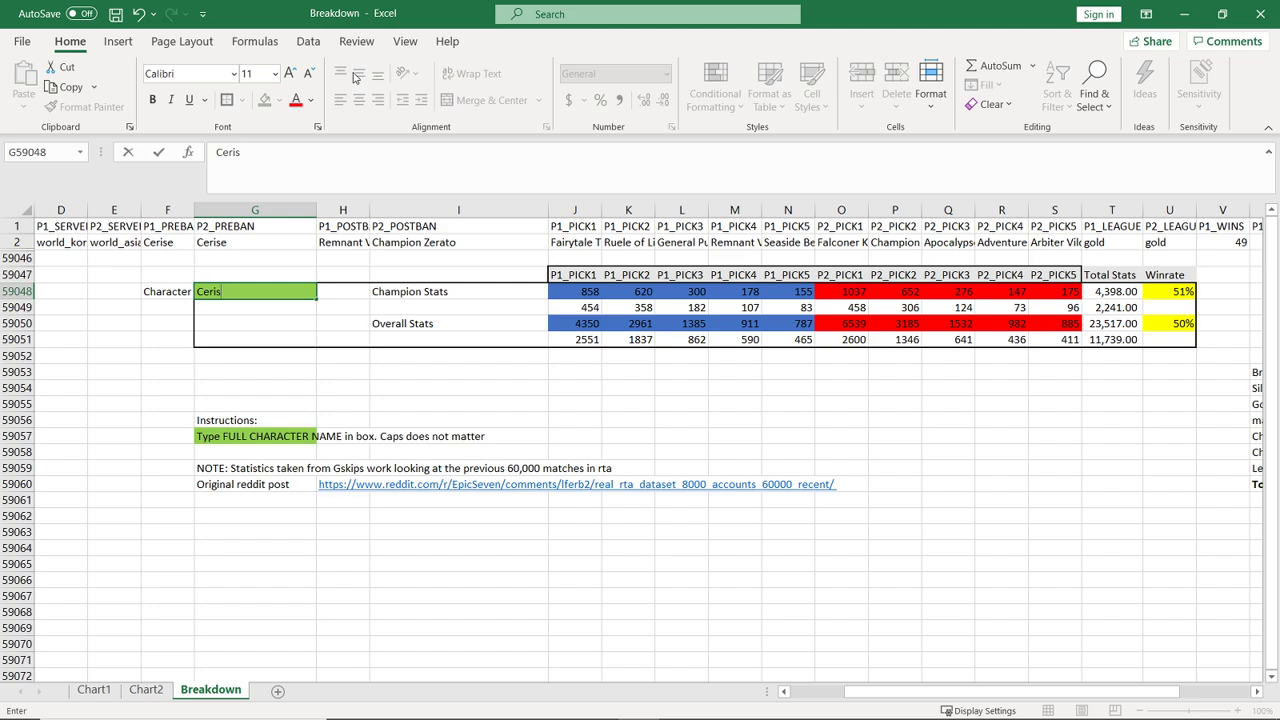
pyautogui.write('e')
pyautogui.press('Return')
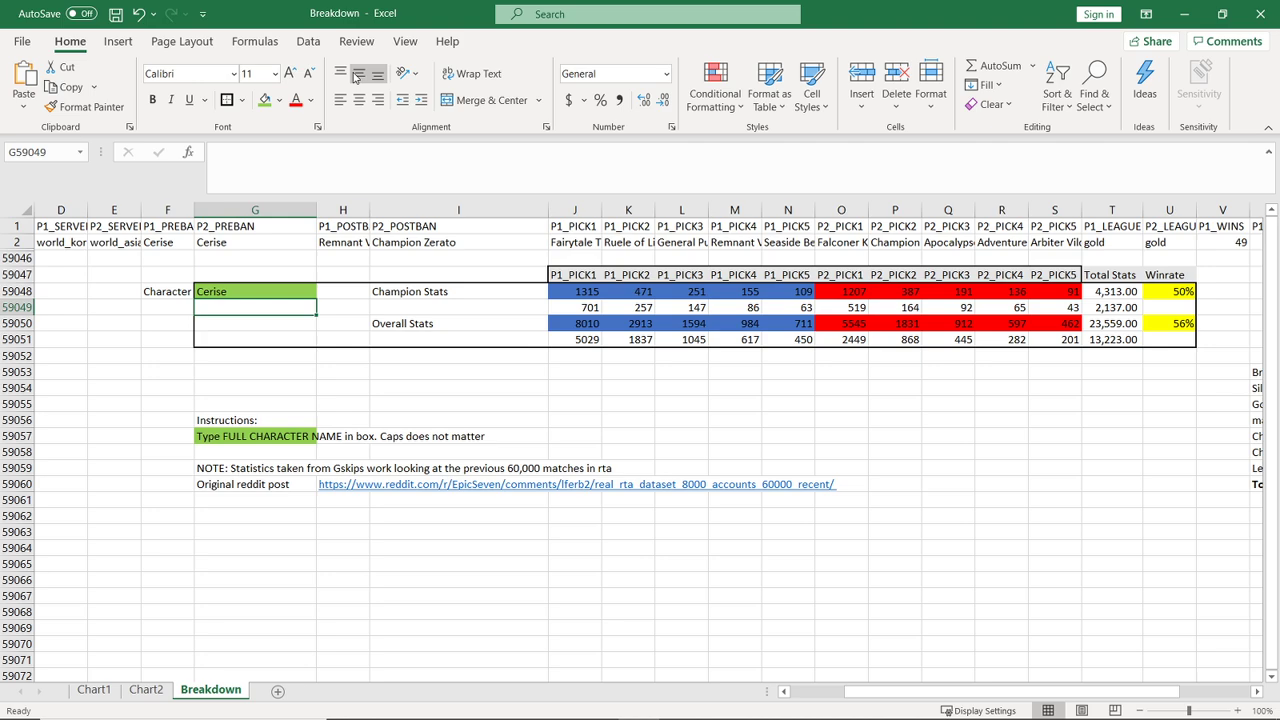
# Check Cerise's Champion and overall win rates in the Winrate column.
pyautogui.click(1159, 292)
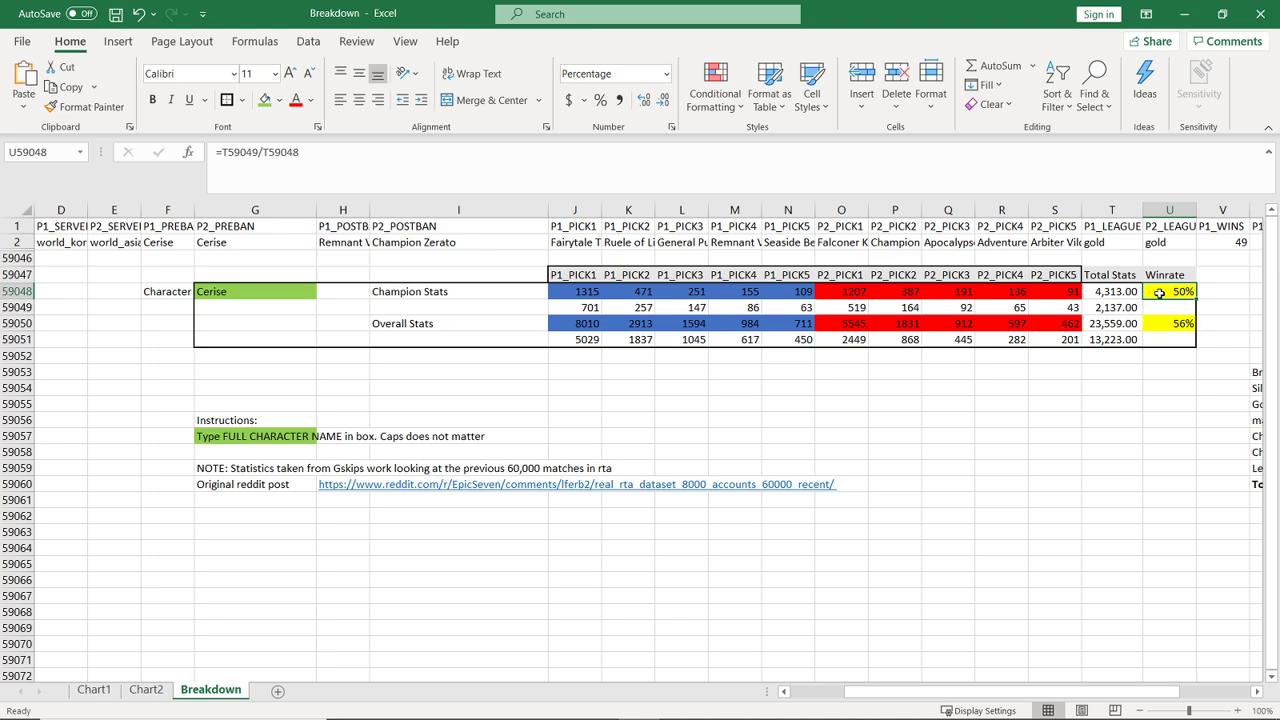
pyautogui.press('Down')
pyautogui.press('Down')
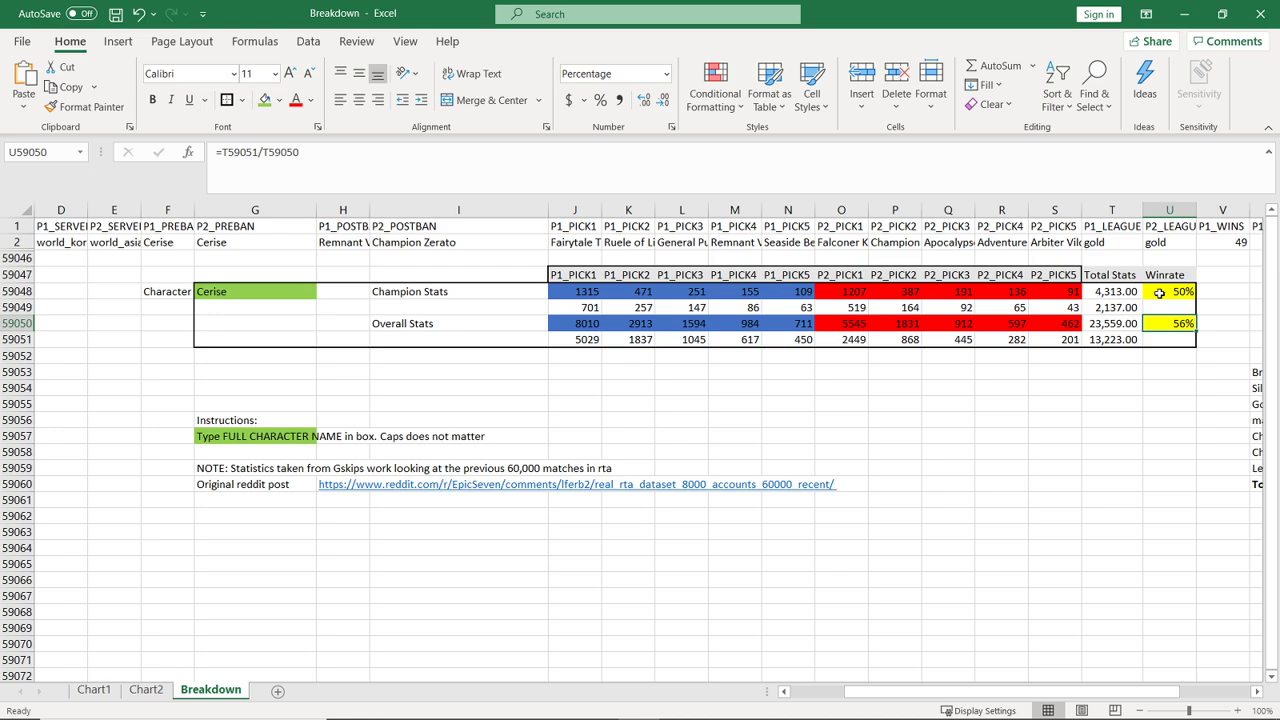
# Set the Character lookup cell G59048 to "Seaside bellona".
pyautogui.press('Up')
pyautogui.press('Up')
pyautogui.press('Left')
pyautogui.press('Left')
pyautogui.press('Left')
pyautogui.press('Left')
pyautogui.press('Left')
pyautogui.press('Left')
pyautogui.press('Left')
pyautogui.press('Left')
pyautogui.press('Left')
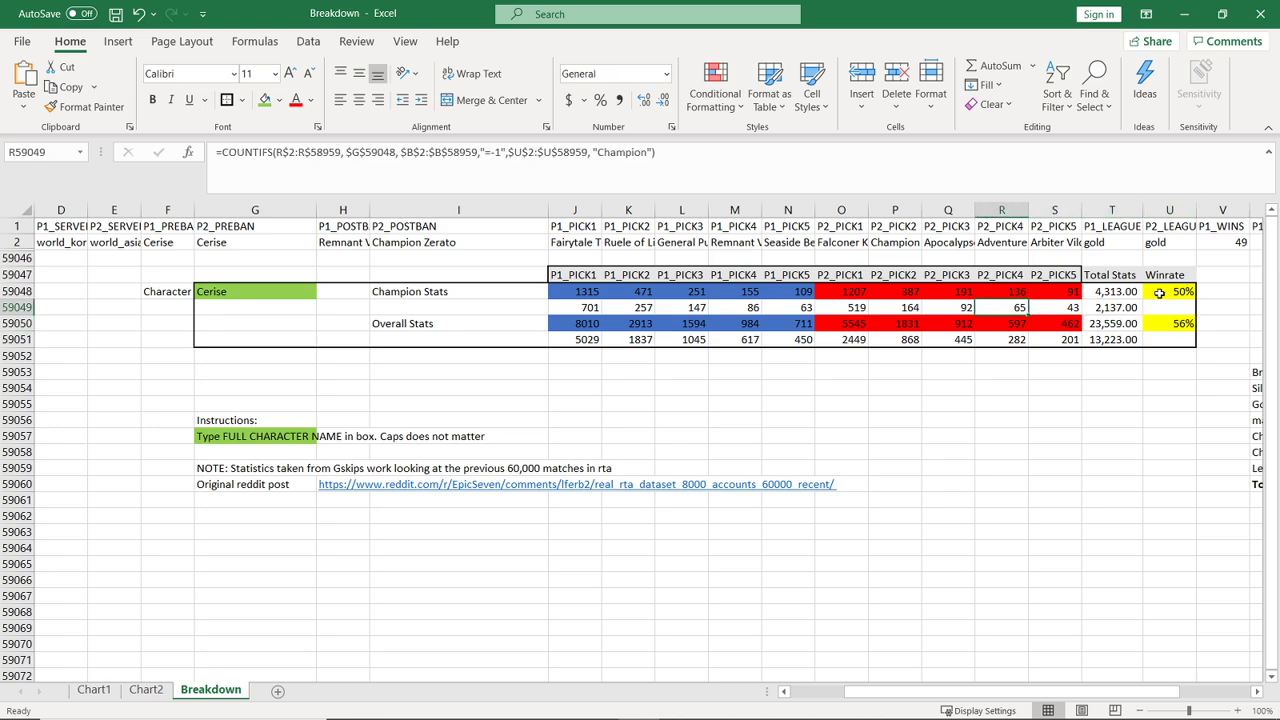
pyautogui.press('Left')
pyautogui.press('Left')
pyautogui.press('Left')
pyautogui.press('Left')
pyautogui.press('Left')
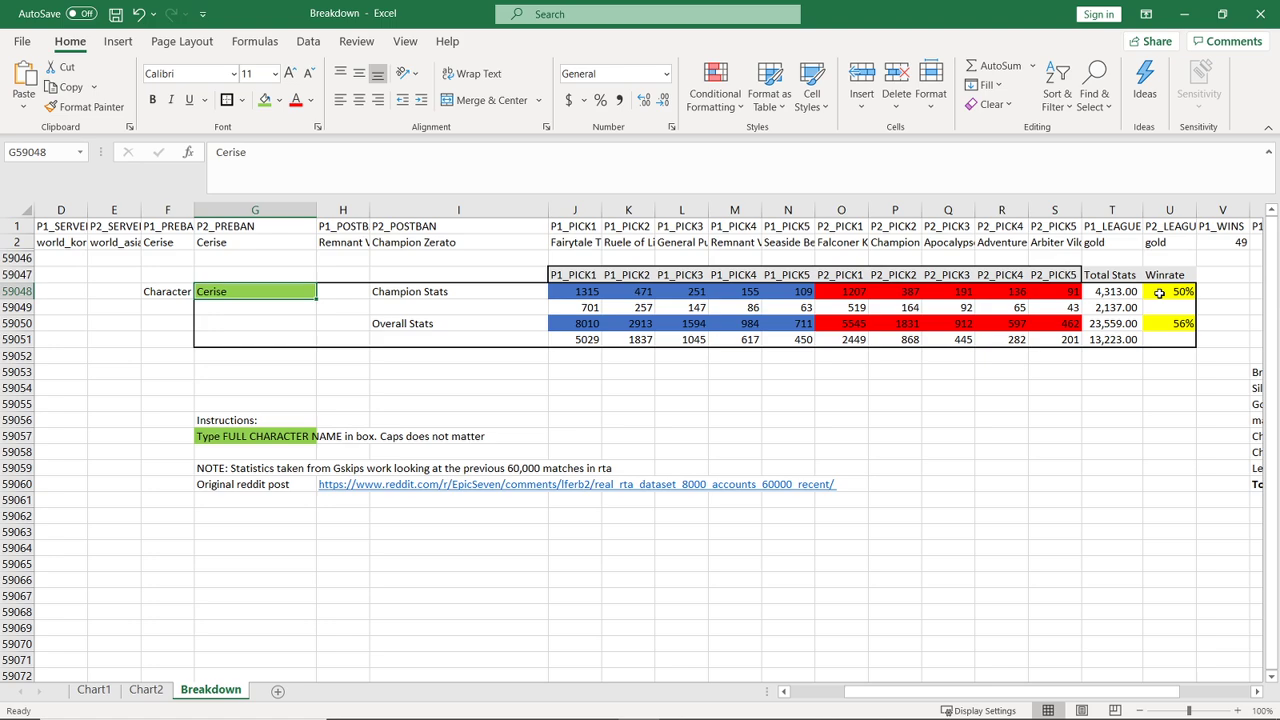
pyautogui.write('Seaside bellona')
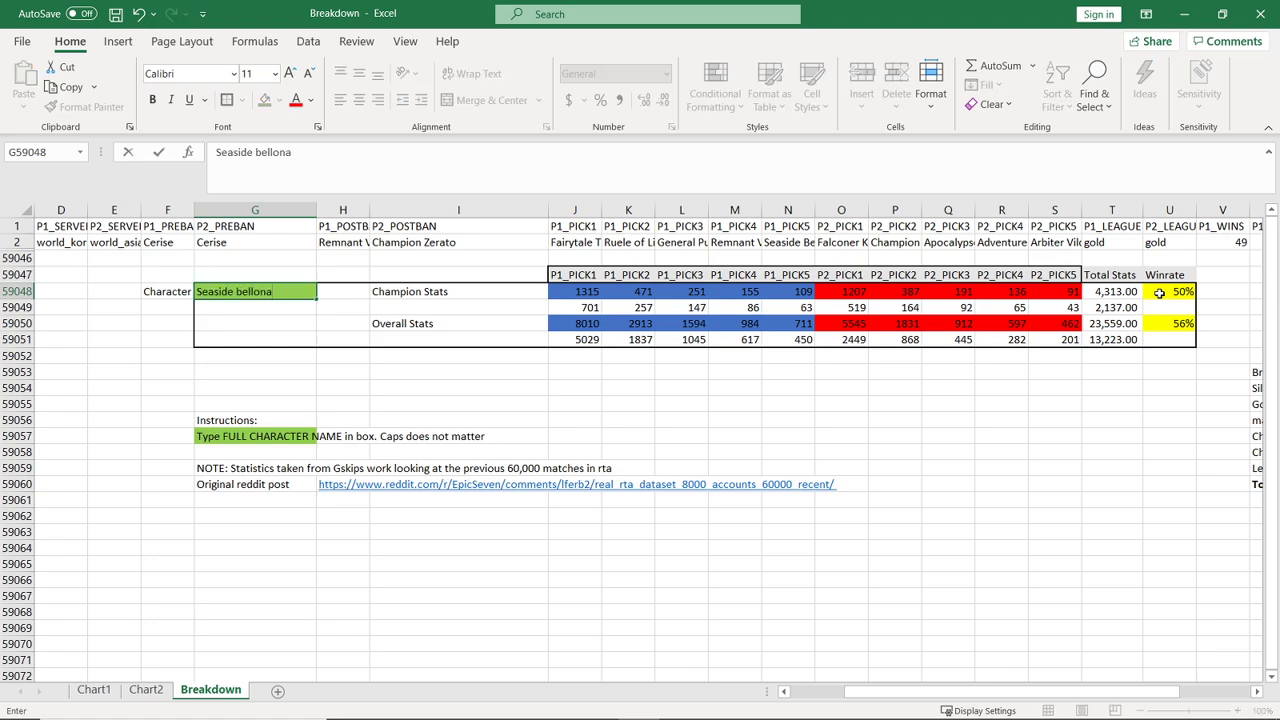
pyautogui.press('Return')
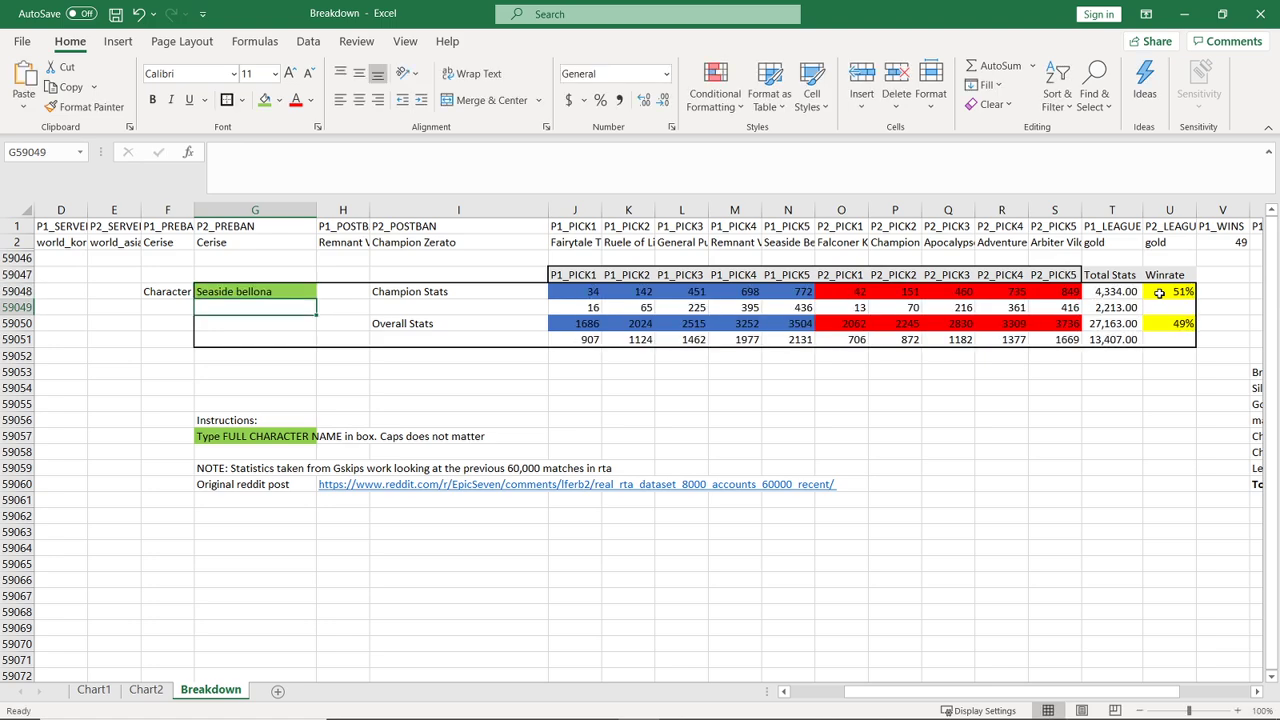
# Trace Seaside Bellona's Champion pick counts across to the Winrate column, and check her Champion and overall win rates.
pyautogui.press('Right')
pyautogui.press('Right')
pyautogui.press('Up')
pyautogui.press('Right')
pyautogui.press('Right')
pyautogui.press('Right')
pyautogui.press('Right')
pyautogui.press('Right')
pyautogui.press('Right')
pyautogui.press('Right')
pyautogui.press('Right')
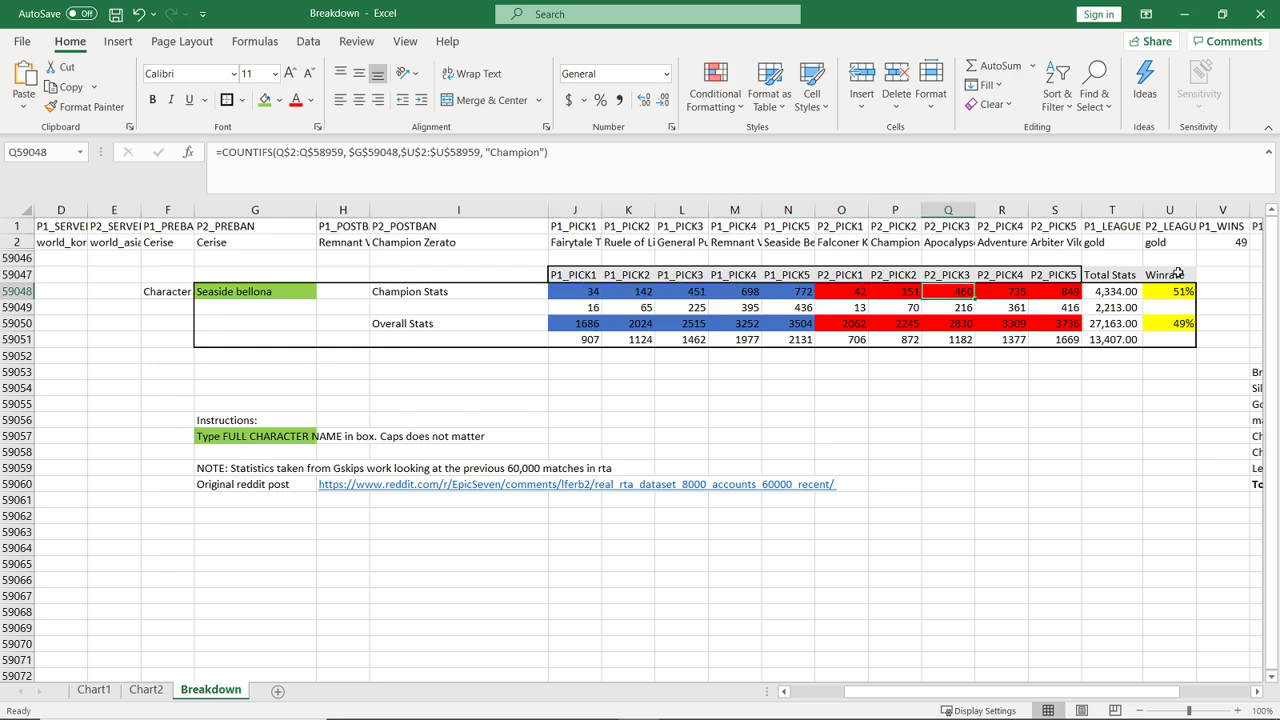
pyautogui.press('Right')
pyautogui.press('Right')
pyautogui.press('Right')
pyautogui.press('Right')
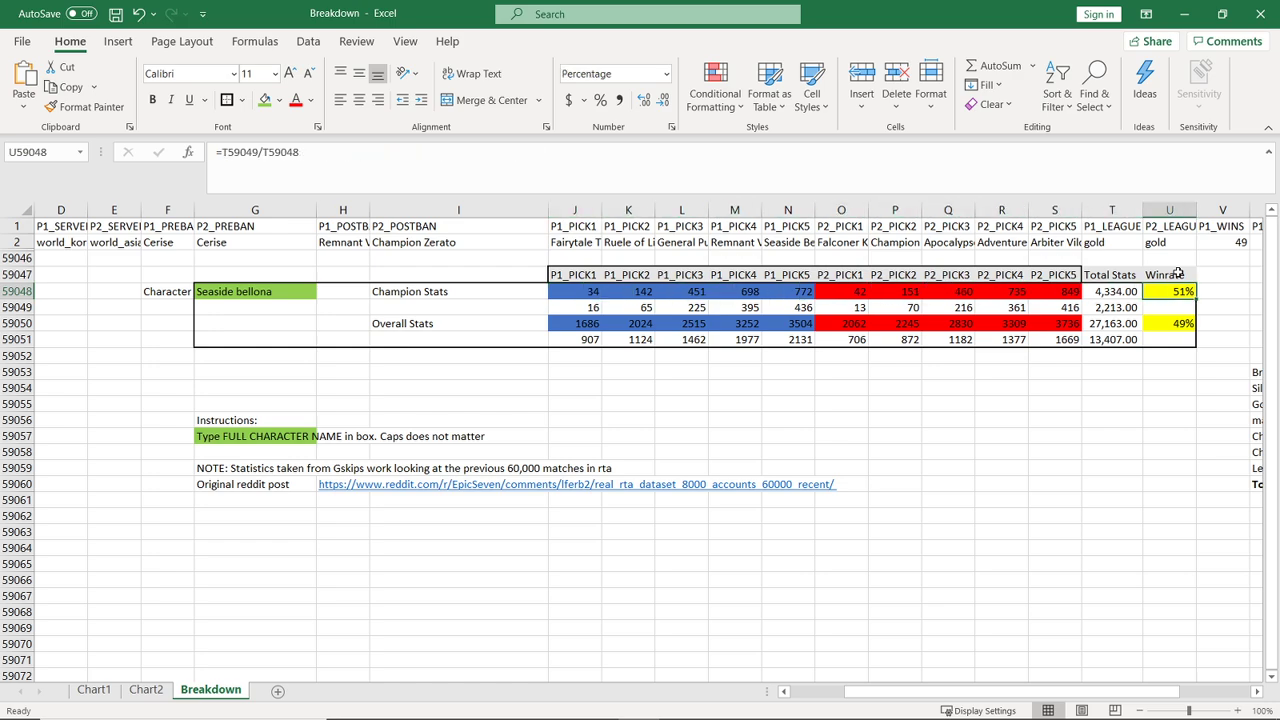
pyautogui.press('Down')
pyautogui.press('Down')
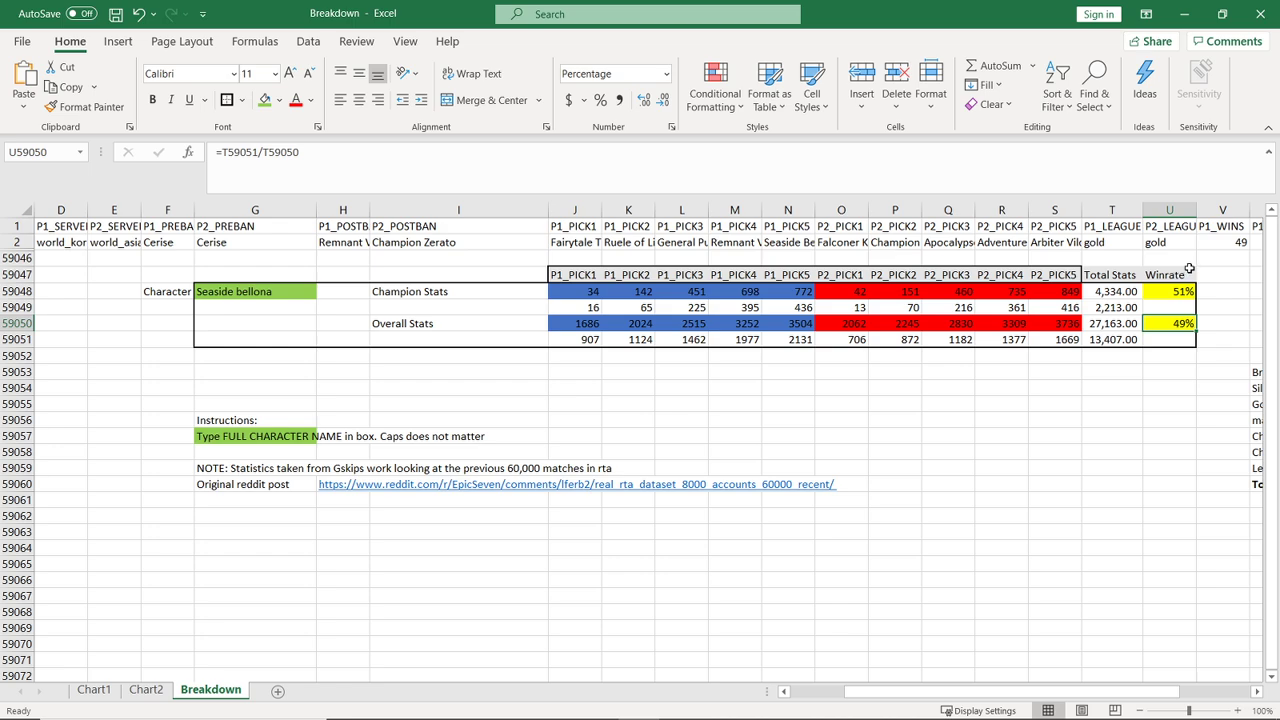
# Compare Seaside Bellona's Champion and overall counts for the early P1 picks, starting from P1_PICK1.
pyautogui.press('Left')
pyautogui.press('Left')
pyautogui.press('Left')
pyautogui.press('Left')
pyautogui.press('Left')
pyautogui.press('Left')
pyautogui.press('Left')
pyautogui.press('Left')
pyautogui.press('Left')
pyautogui.press('Left')
pyautogui.press('Left')
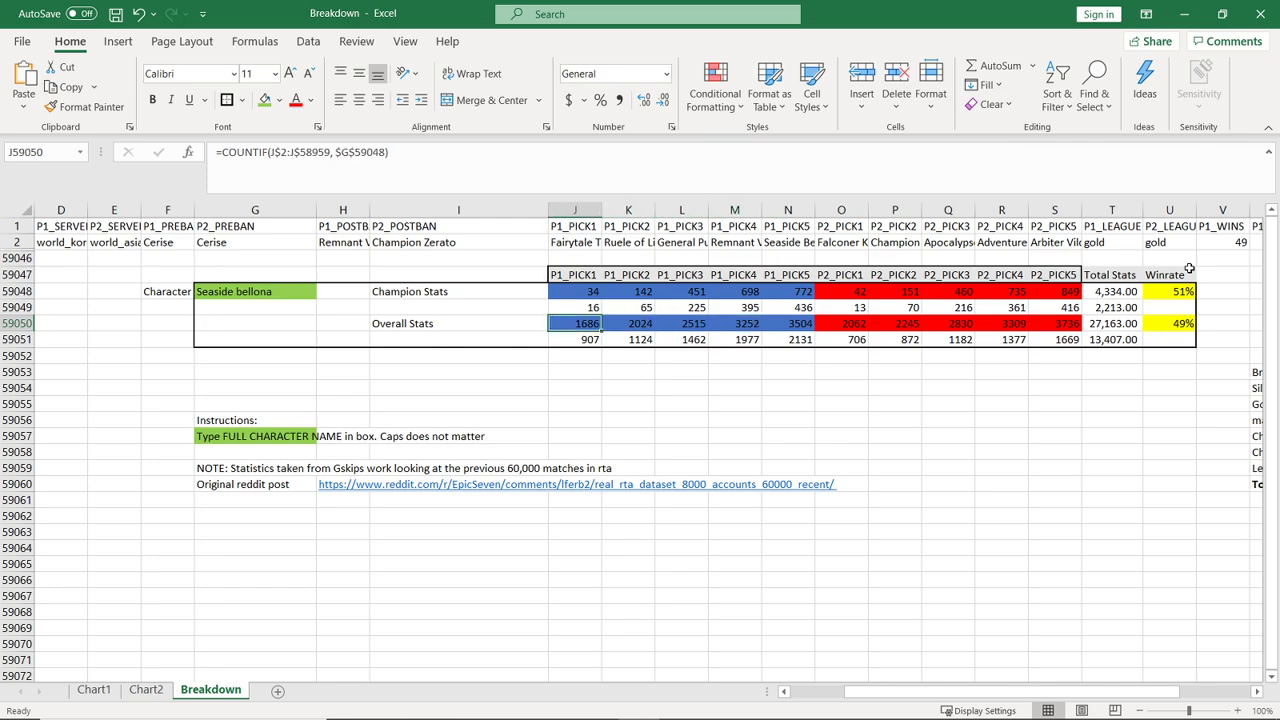
pyautogui.press('Up')
pyautogui.press('Up')
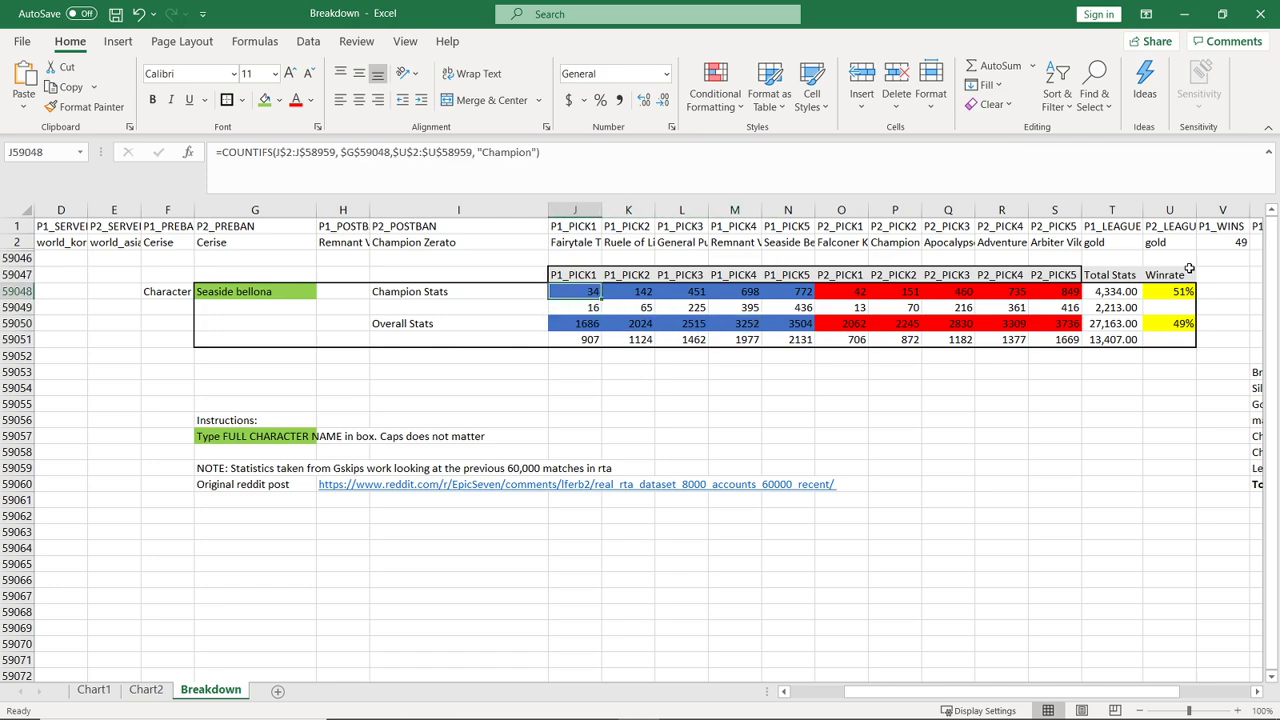
pyautogui.press('Right')
pyautogui.press('Right')
pyautogui.press('Right')
pyautogui.press('Left')
pyautogui.press('Left')
pyautogui.press('Down')
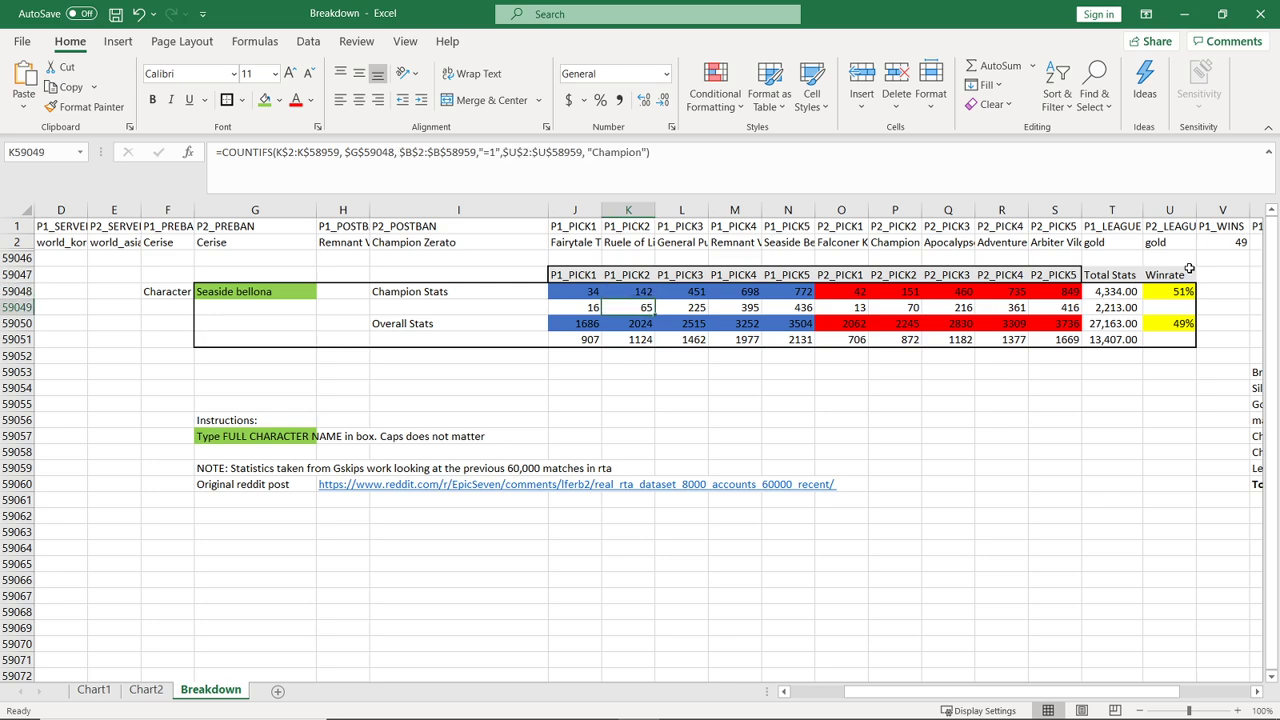
pyautogui.press('Left')
pyautogui.press('Down')
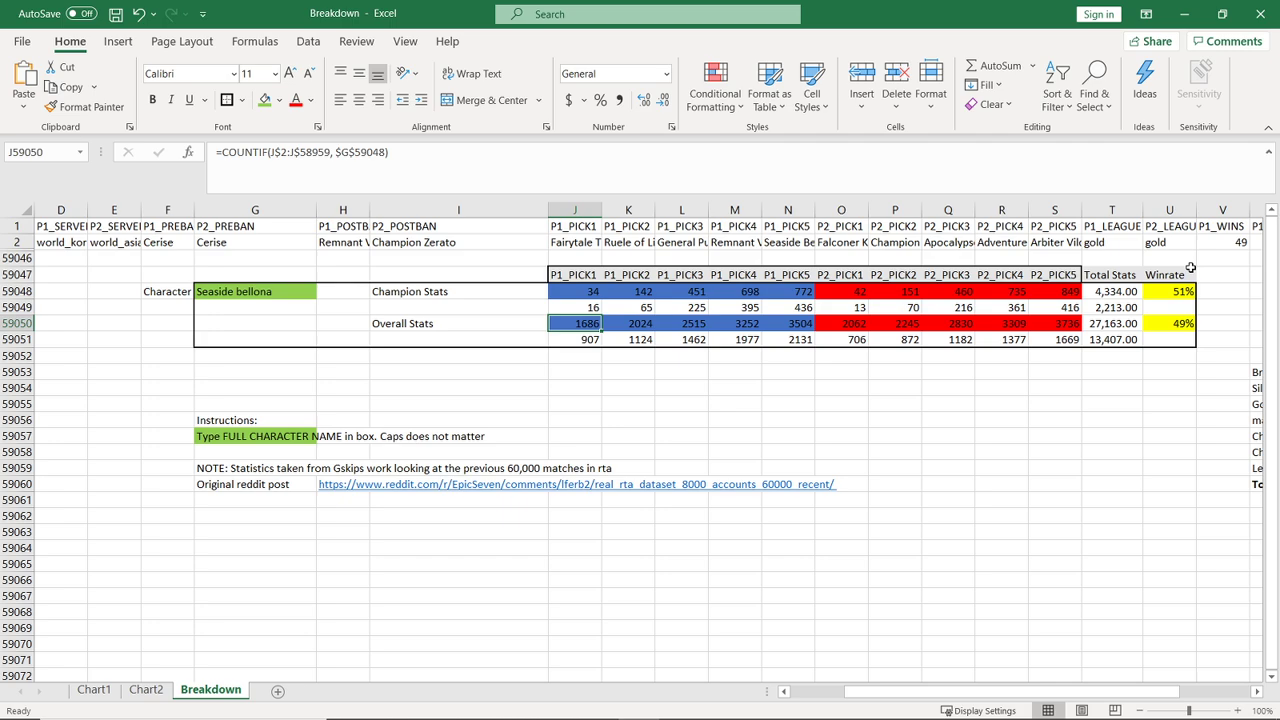
pyautogui.press('Right')
pyautogui.press('Right')
# Set the Character lookup cell G59048 to "Remnant violet".
pyautogui.press('Left')
pyautogui.press('Left')
pyautogui.press('Left')
pyautogui.press('Left')
pyautogui.press('Up')
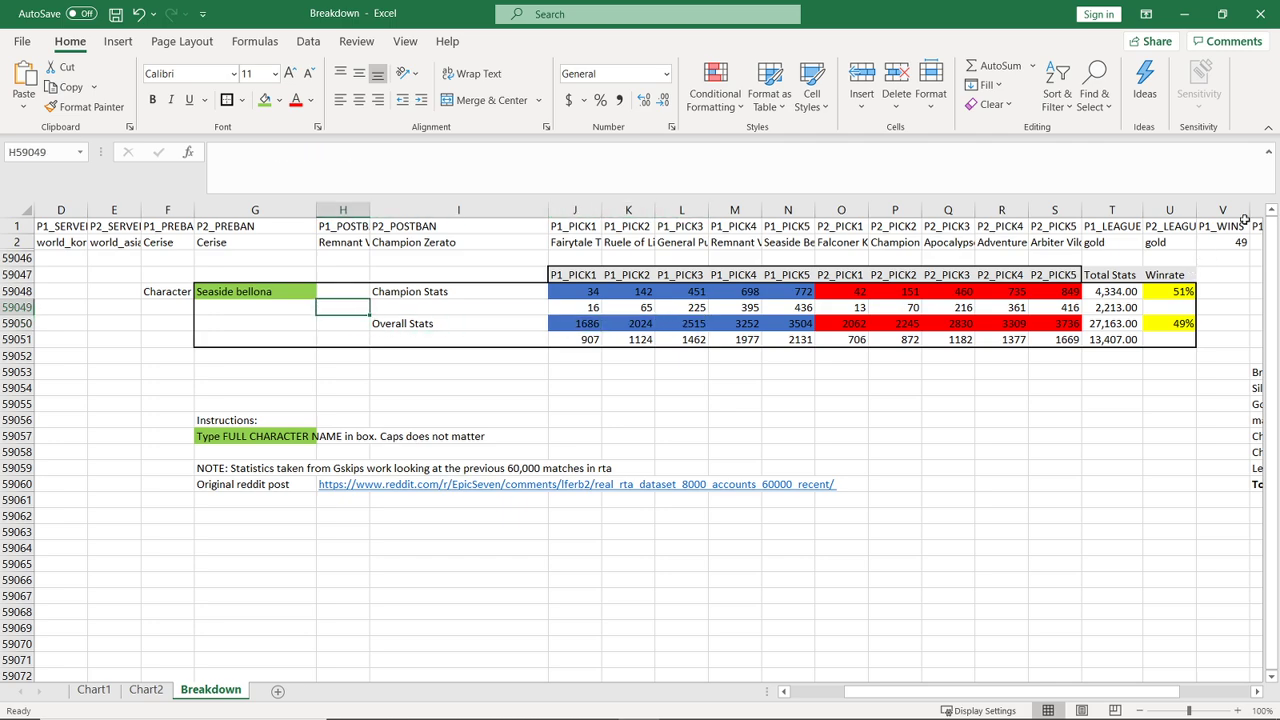
pyautogui.press('Up')
pyautogui.press('Left')
pyautogui.write('Remn')
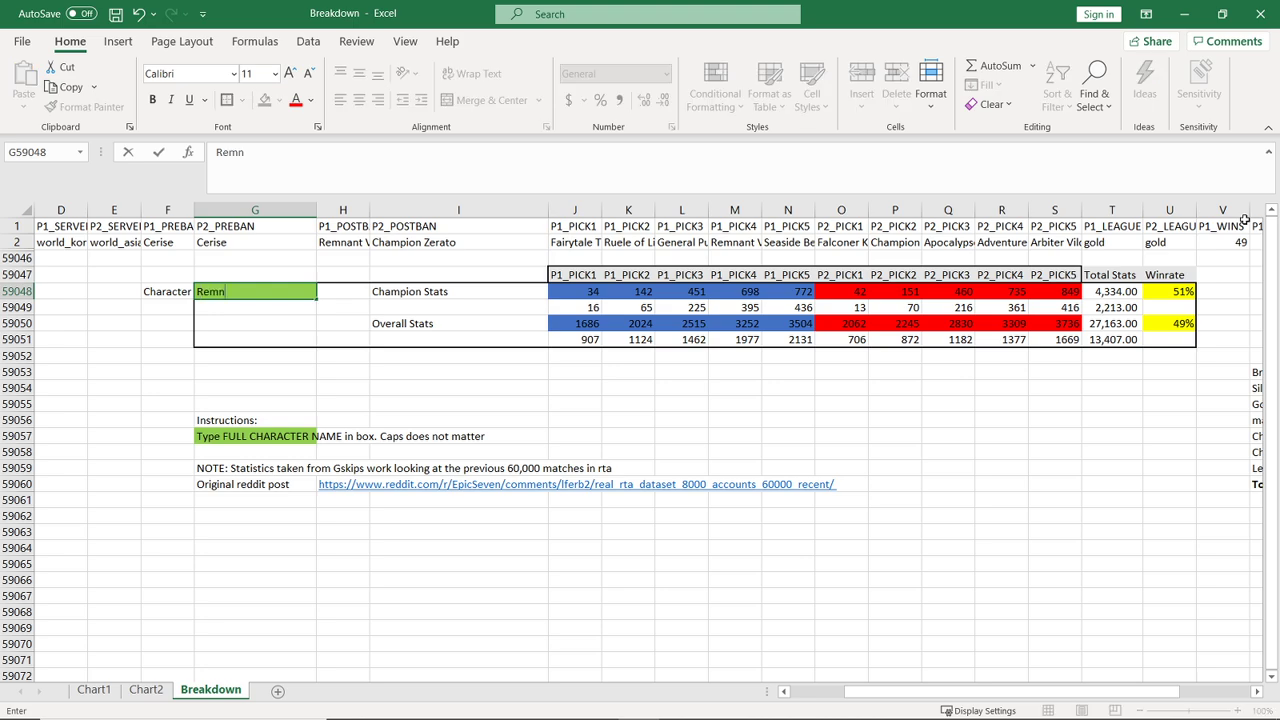
pyautogui.write('ant violet')
pyautogui.press('Return')
# Trace Remnant Violet's overall pick counts across the pick columns, and check his Champion and overall win rates.
pyautogui.press('Right')
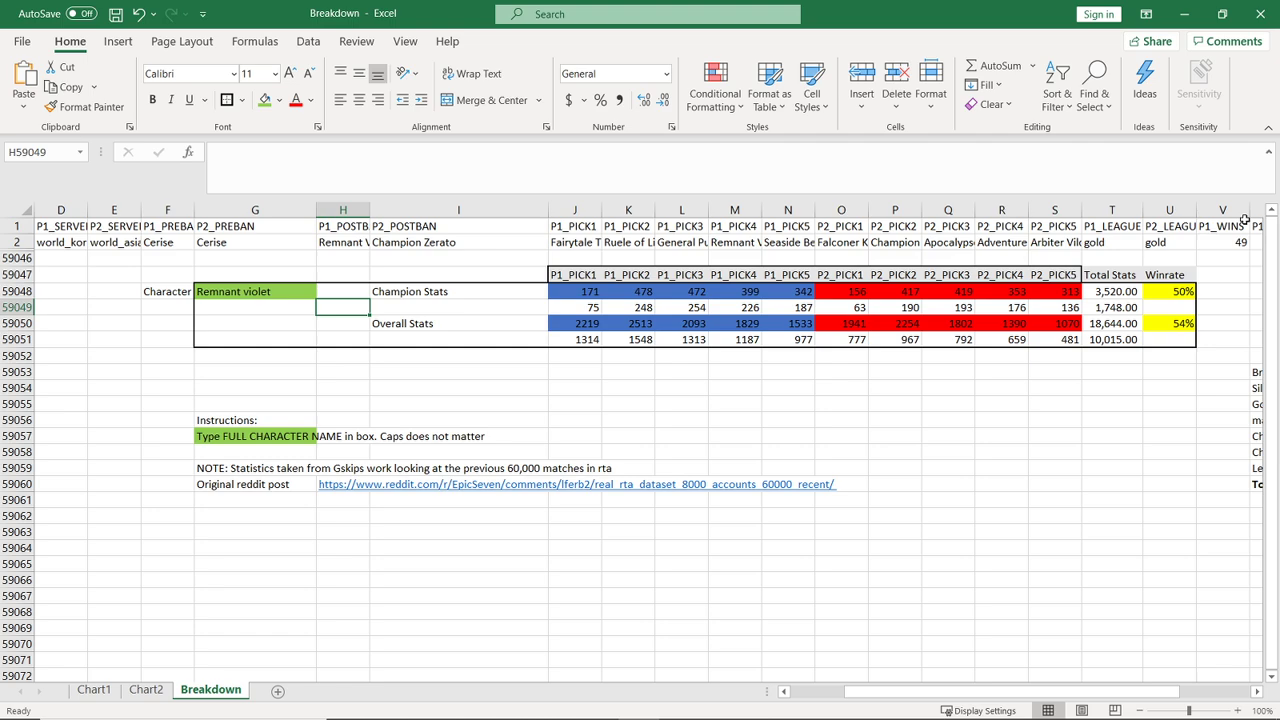
pyautogui.press('Right')
pyautogui.press('Up')
pyautogui.press('Down')
pyautogui.press('Down')
pyautogui.press('Right')
pyautogui.press('Right')
pyautogui.press('Right')
pyautogui.press('Right')
pyautogui.press('Right')
pyautogui.press('Right')
pyautogui.press('Right')
pyautogui.press('Right')
pyautogui.press('Right')
pyautogui.press('Right')
pyautogui.press('Right')
pyautogui.press('Right')
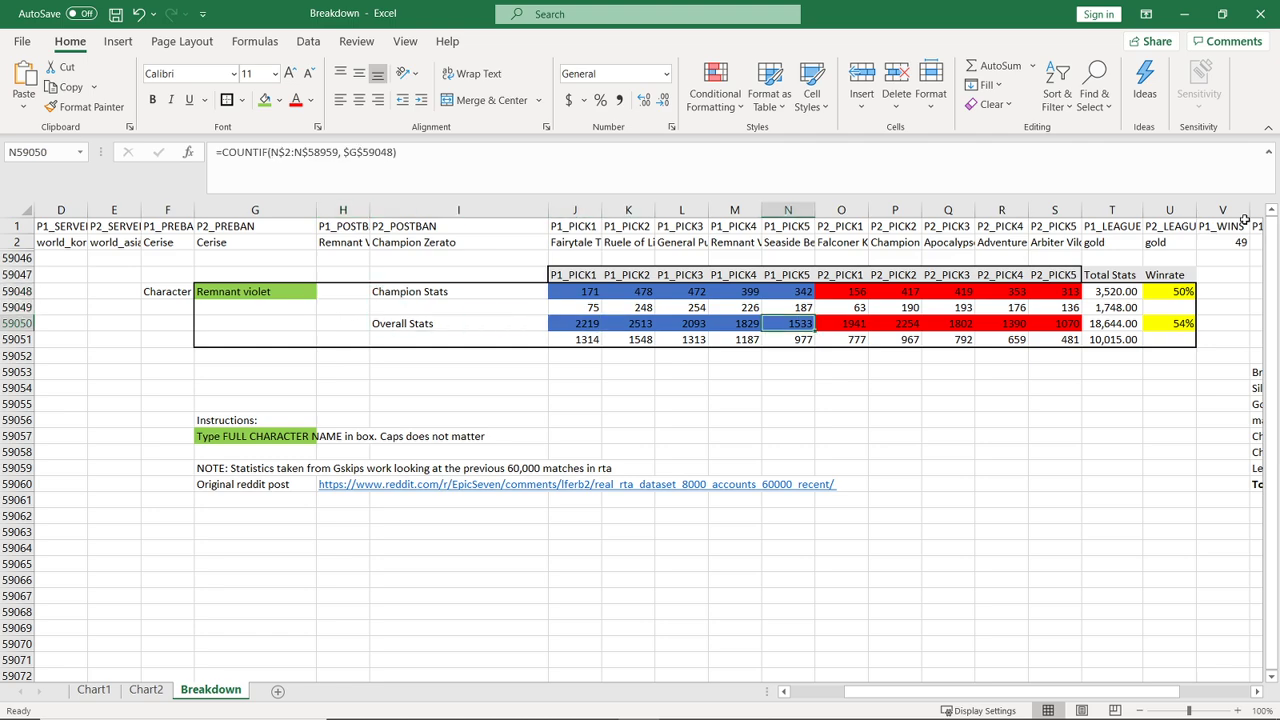
pyautogui.press('Up')
pyautogui.press('Up')
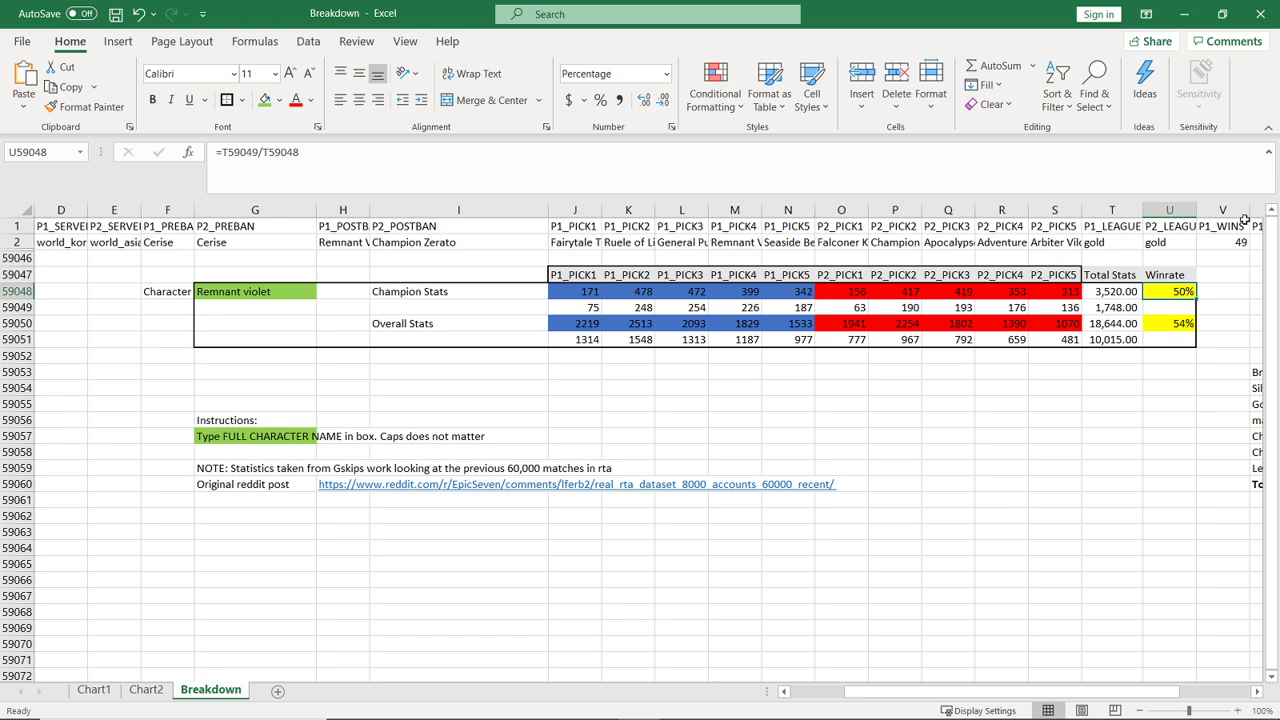
pyautogui.click(1170, 326)
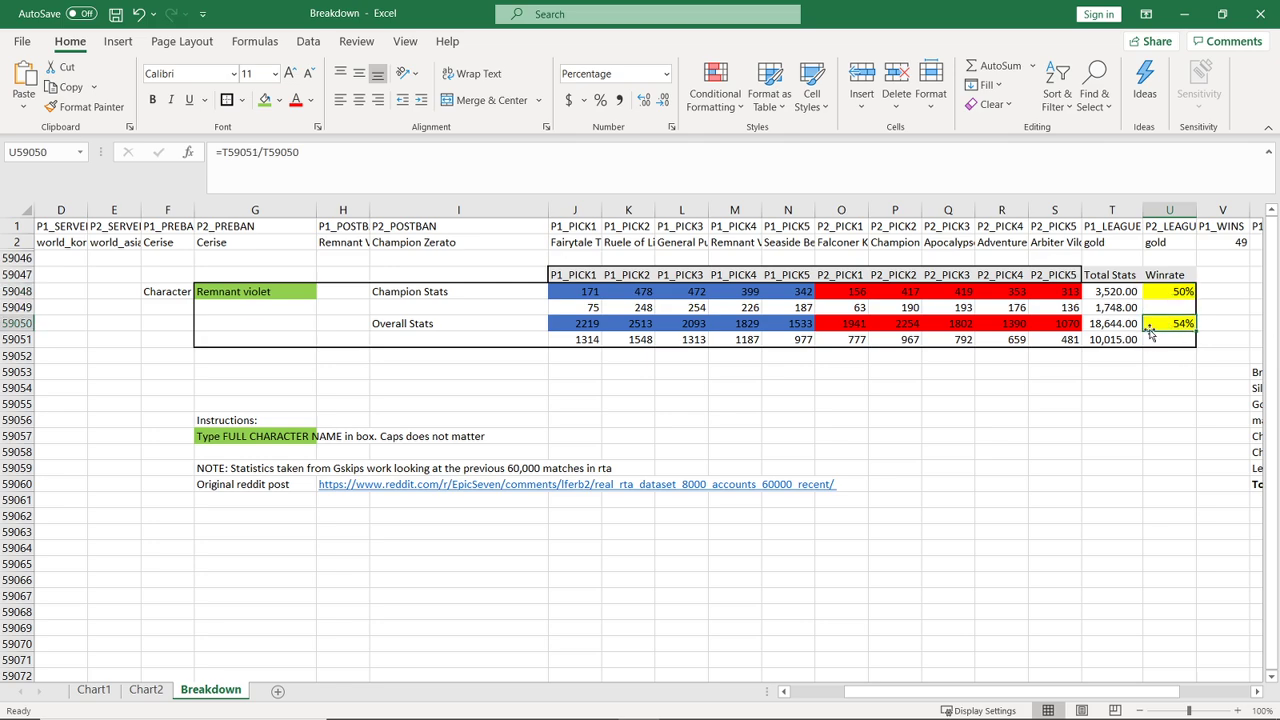
# Set the Character lookup cell G59048 to "Falconer Kluri".
pyautogui.click(250, 286)
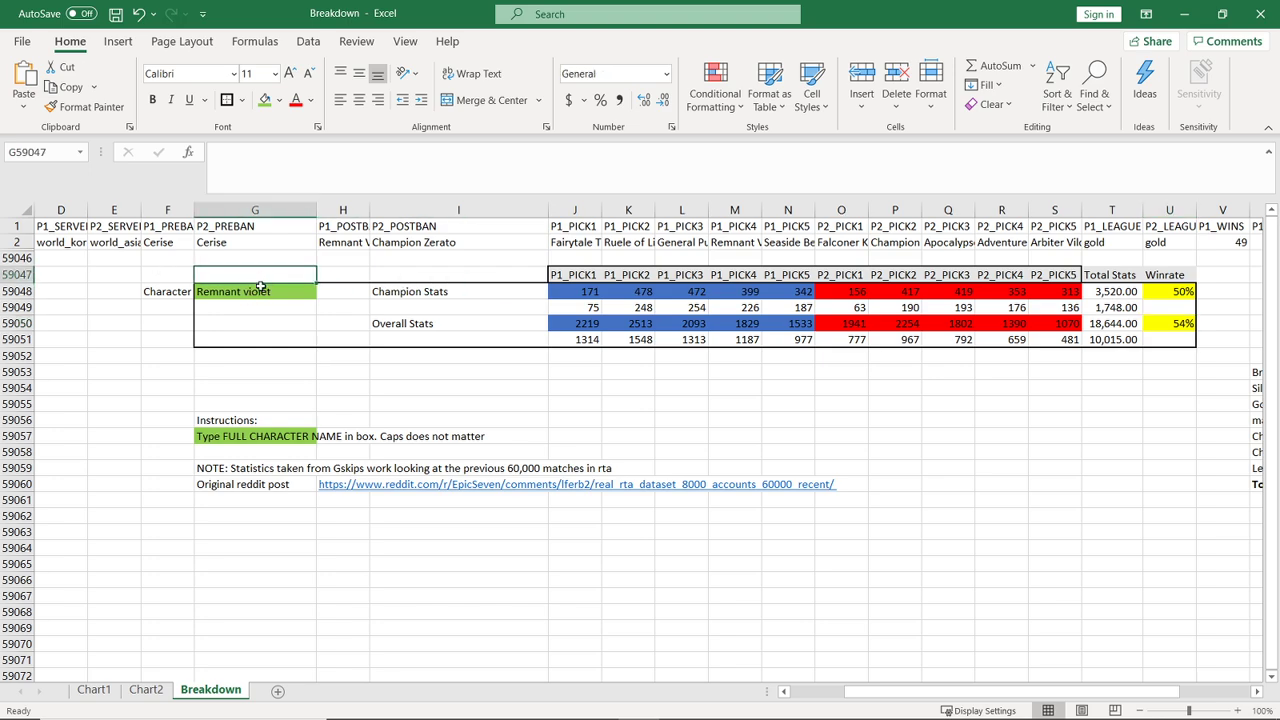
pyautogui.moveTo(270, 302); pyautogui.dragTo(266, 291)
pyautogui.click(271, 292)
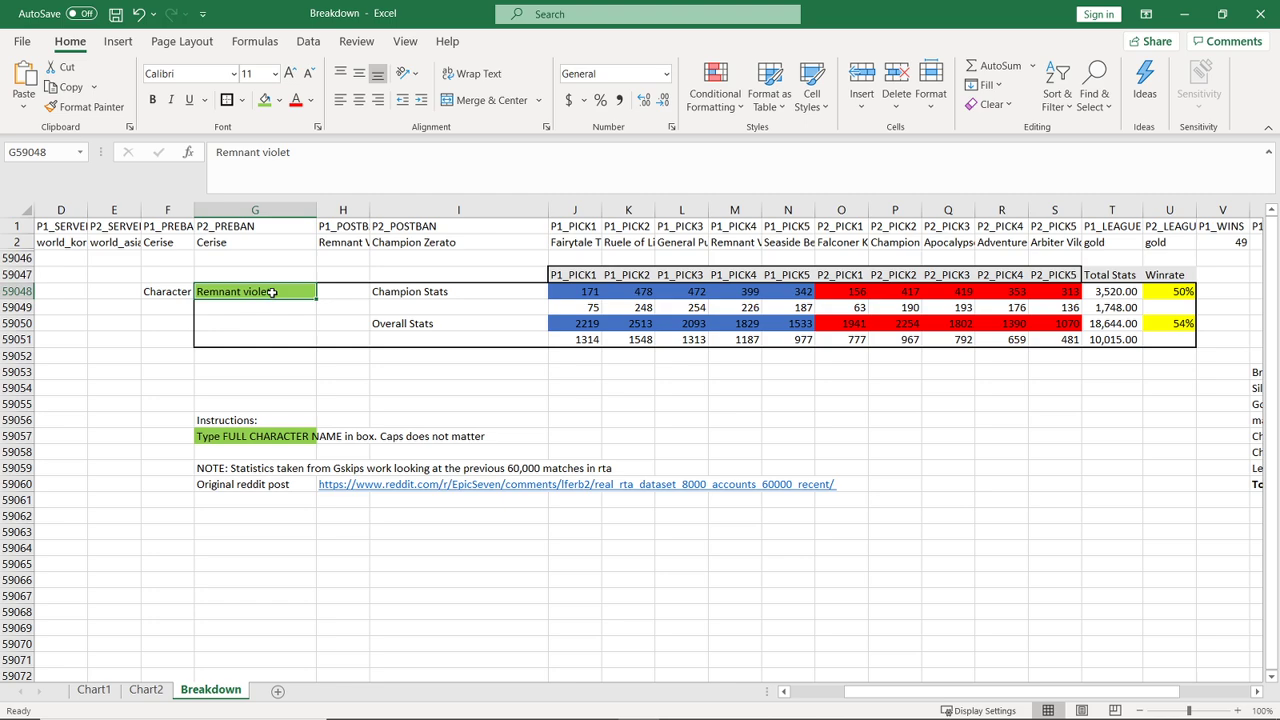
pyautogui.write('Falconer')
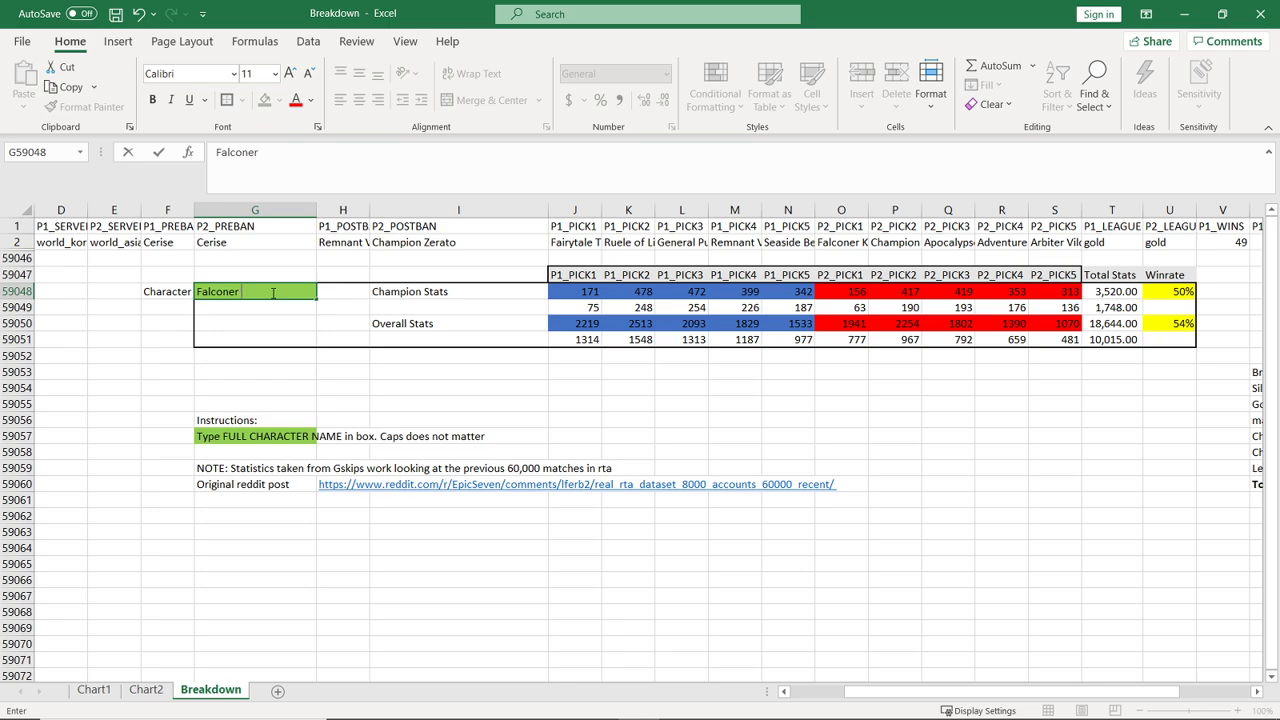
pyautogui.write(' Kluri')
pyautogui.press('Return')
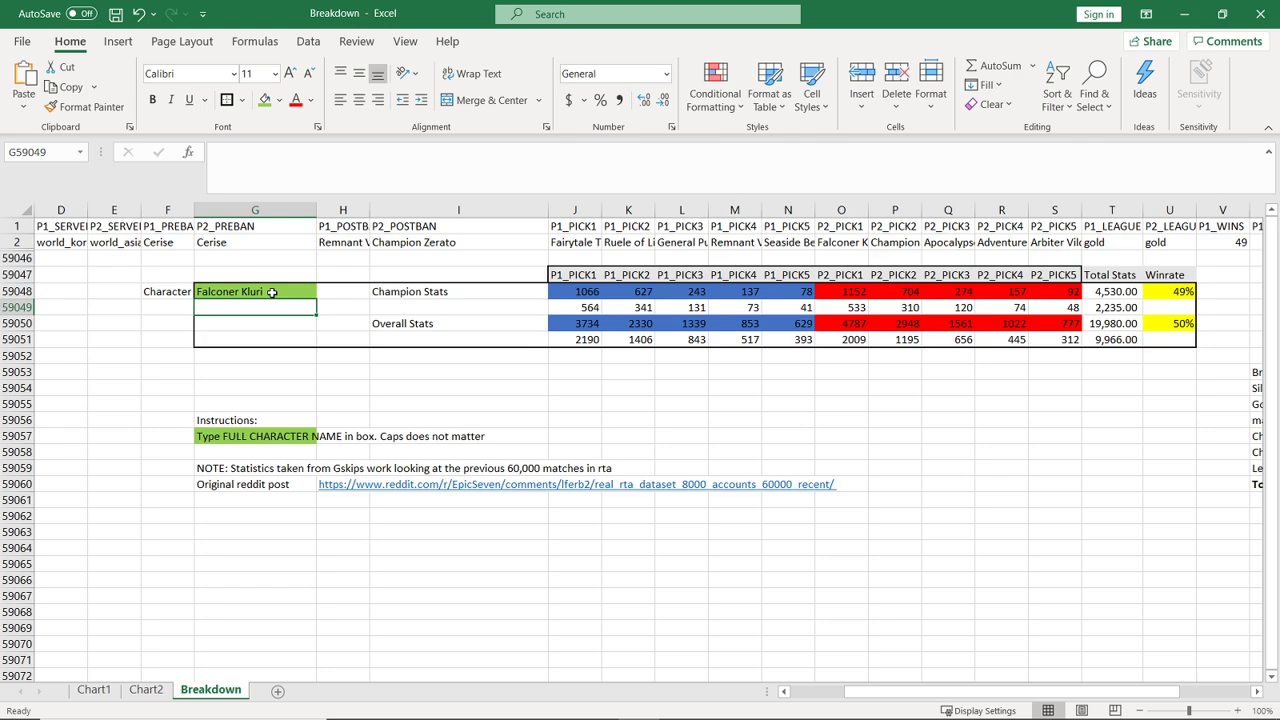
# Trace Falconer Kluri's Champion pick counts across the P1 and P2 pick columns to the Winrate column.
pyautogui.press('Up')
pyautogui.press('Right')
pyautogui.press('Right')
pyautogui.press('Right')
pyautogui.press('Right')
pyautogui.press('Right')
pyautogui.press('Right')
pyautogui.press('Right')
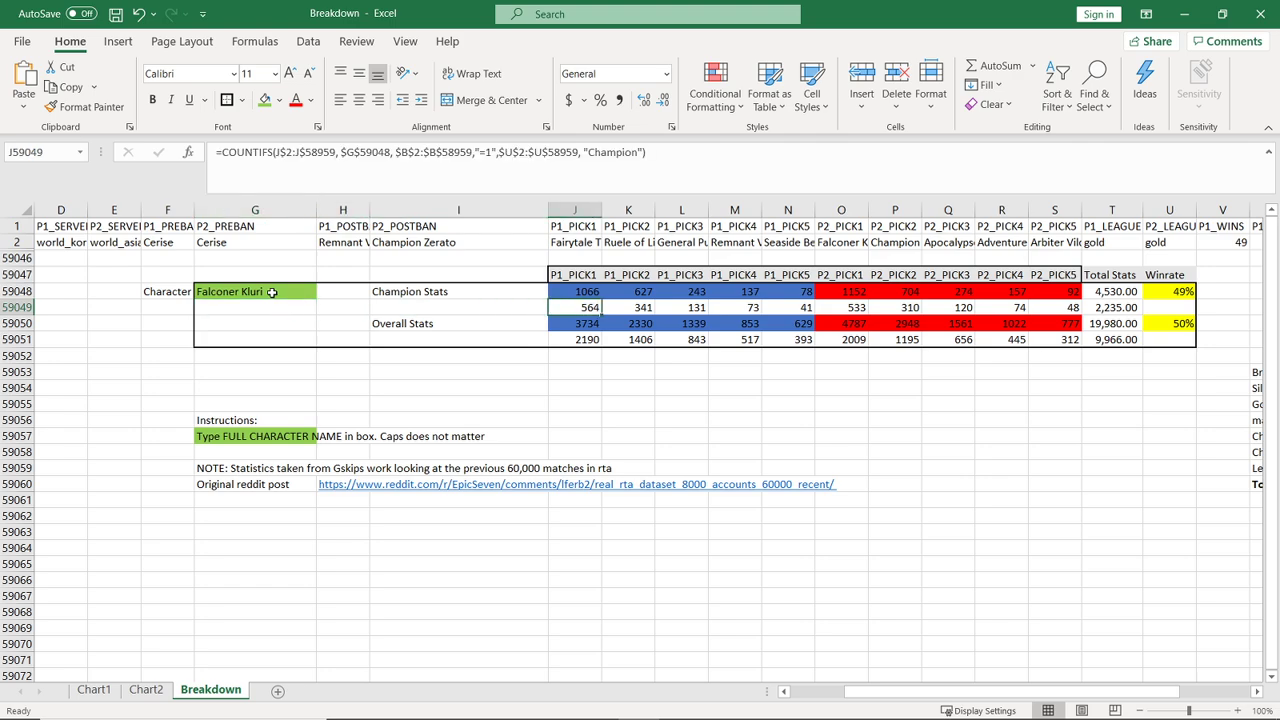
pyautogui.press('Right')
pyautogui.press('Right')
pyautogui.press('Right')
pyautogui.press('Right')
pyautogui.press('Right')
pyautogui.press('Right')
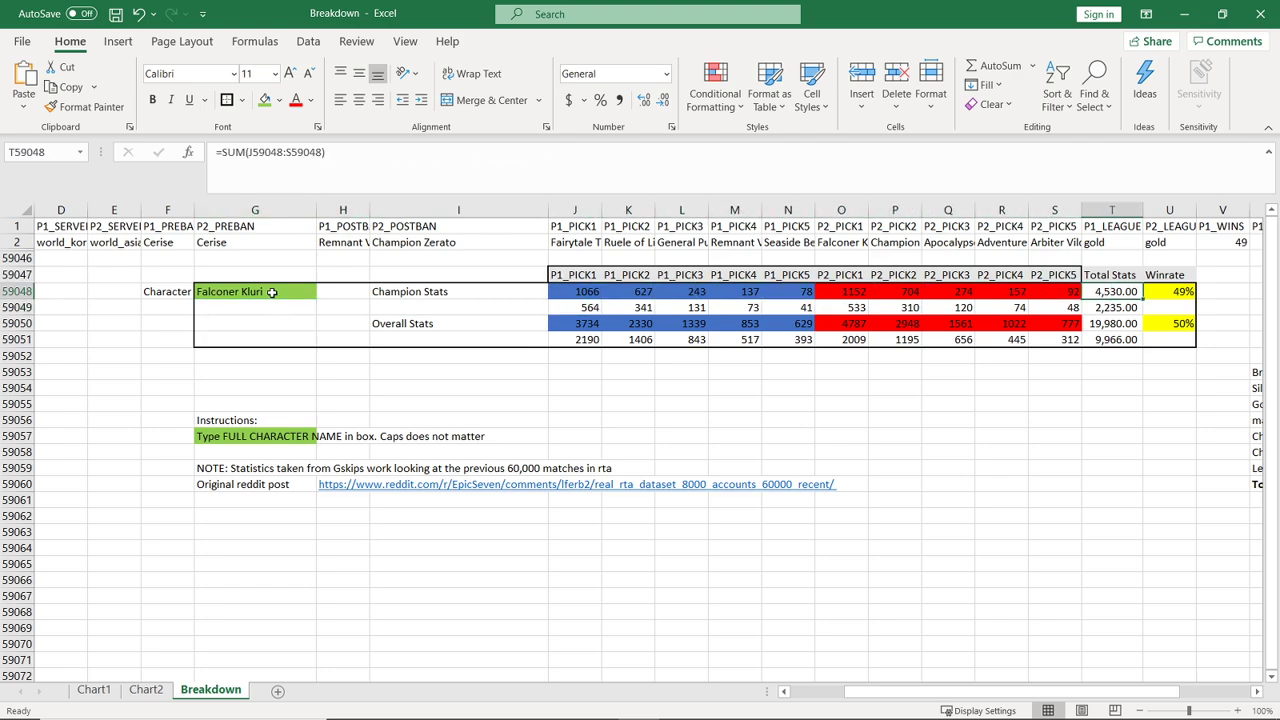
pyautogui.press('Right')
# Replace the hero in the Character lookup cell G59048 with "Adventurer ras".
pyautogui.press('Left')
pyautogui.press('Left')
pyautogui.press('Left')
pyautogui.press('Left')
pyautogui.press('Left')
pyautogui.press('Left')
pyautogui.press('Left')
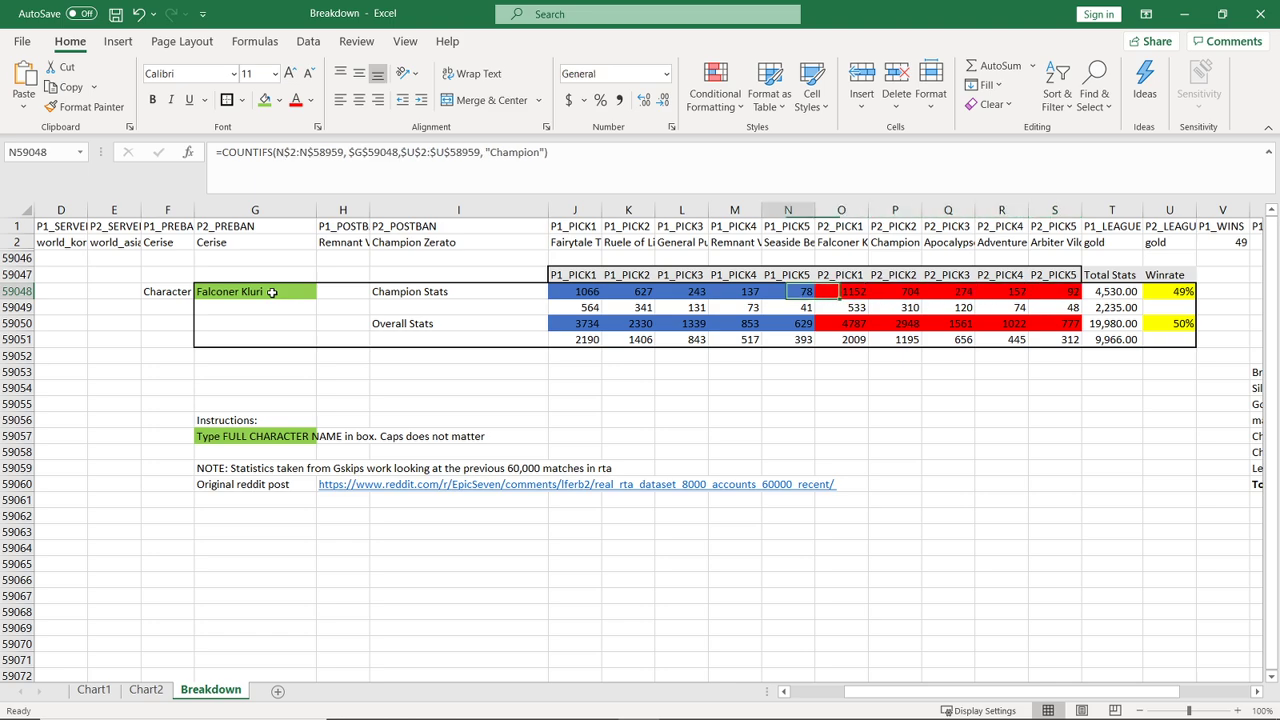
pyautogui.press('Down')
pyautogui.press('Left')
pyautogui.press('Left')
pyautogui.press('Left')
pyautogui.press('Left')
pyautogui.press('Left')
pyautogui.press('Left')
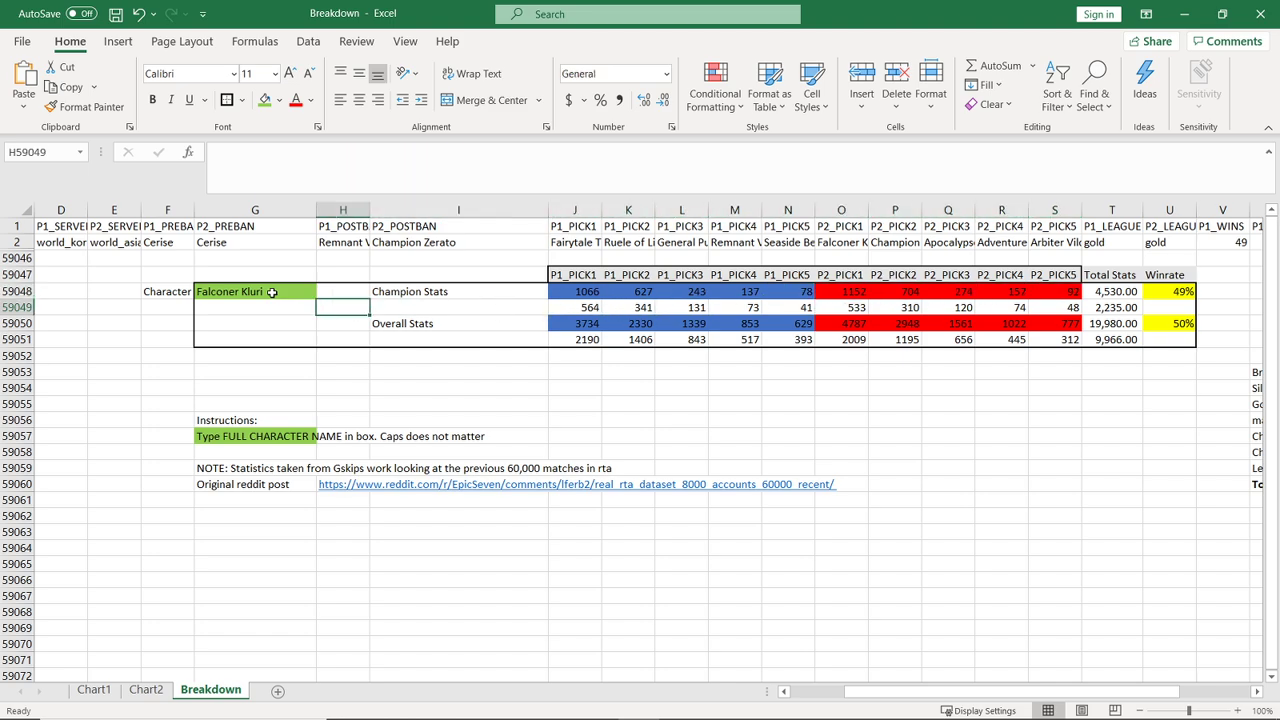
pyautogui.press('Up')
pyautogui.press('Left')
pyautogui.write('A')
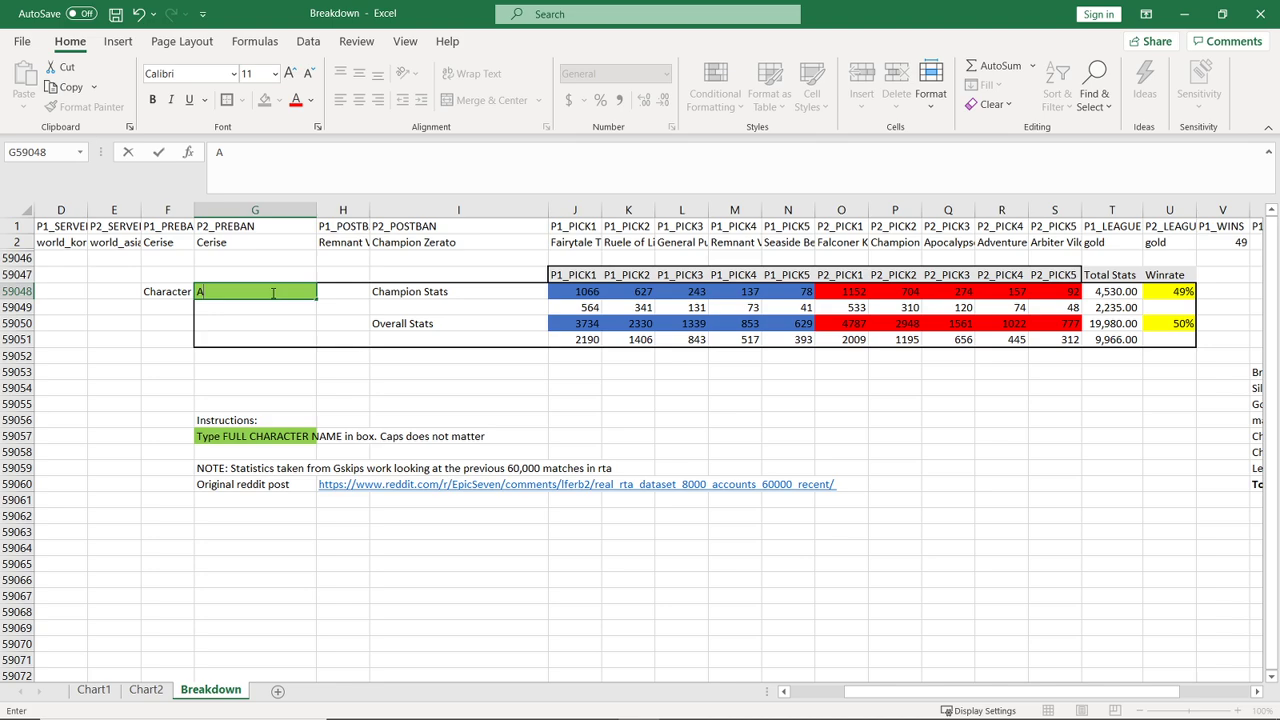
pyautogui.write('dventurer ras')
pyautogui.press('Return')
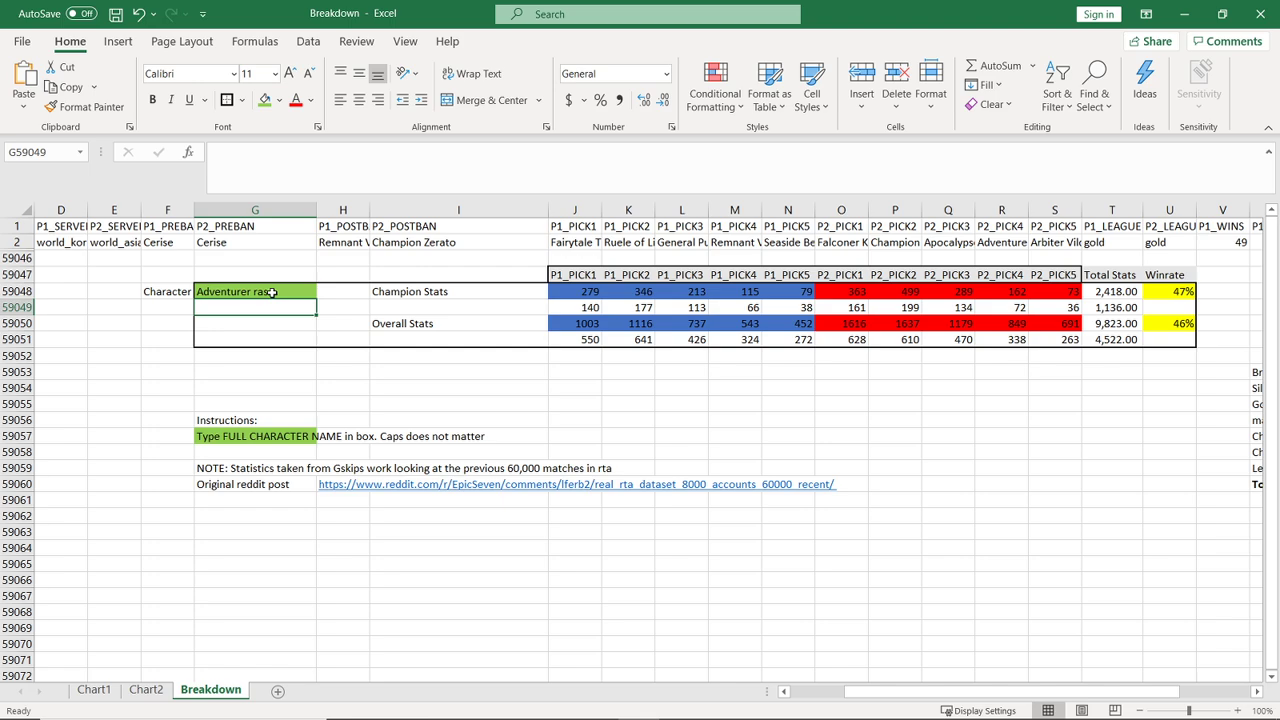
# Trace Adventurer Ras's Champion pick counts across the pick columns, and check his Champion and overall win rates.
pyautogui.press('Up')
pyautogui.press('Right')
pyautogui.press('Right')
pyautogui.press('Right')
pyautogui.press('Right')
pyautogui.press('Right')
pyautogui.press('Right')
pyautogui.press('Right')
pyautogui.press('Right')
pyautogui.press('Right')
pyautogui.press('Right')
pyautogui.press('Right')
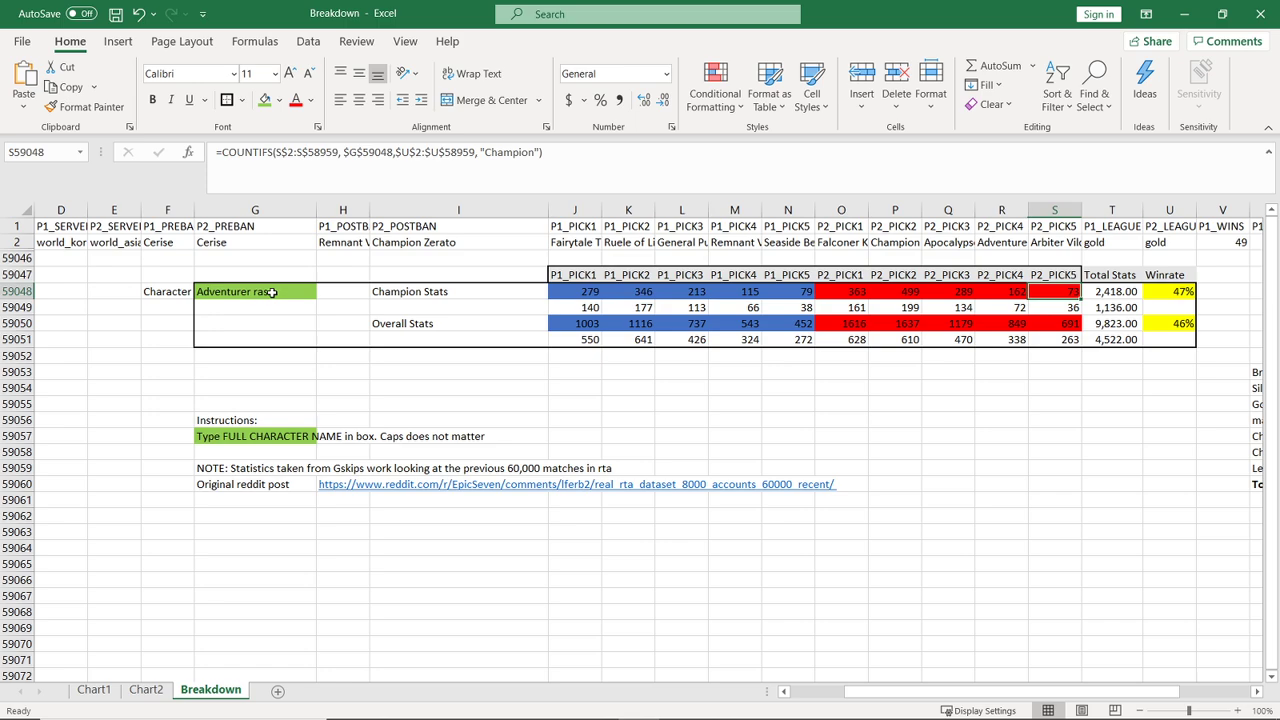
pyautogui.press('Right')
pyautogui.press('Right')
pyautogui.press('Down')
pyautogui.press('Down')
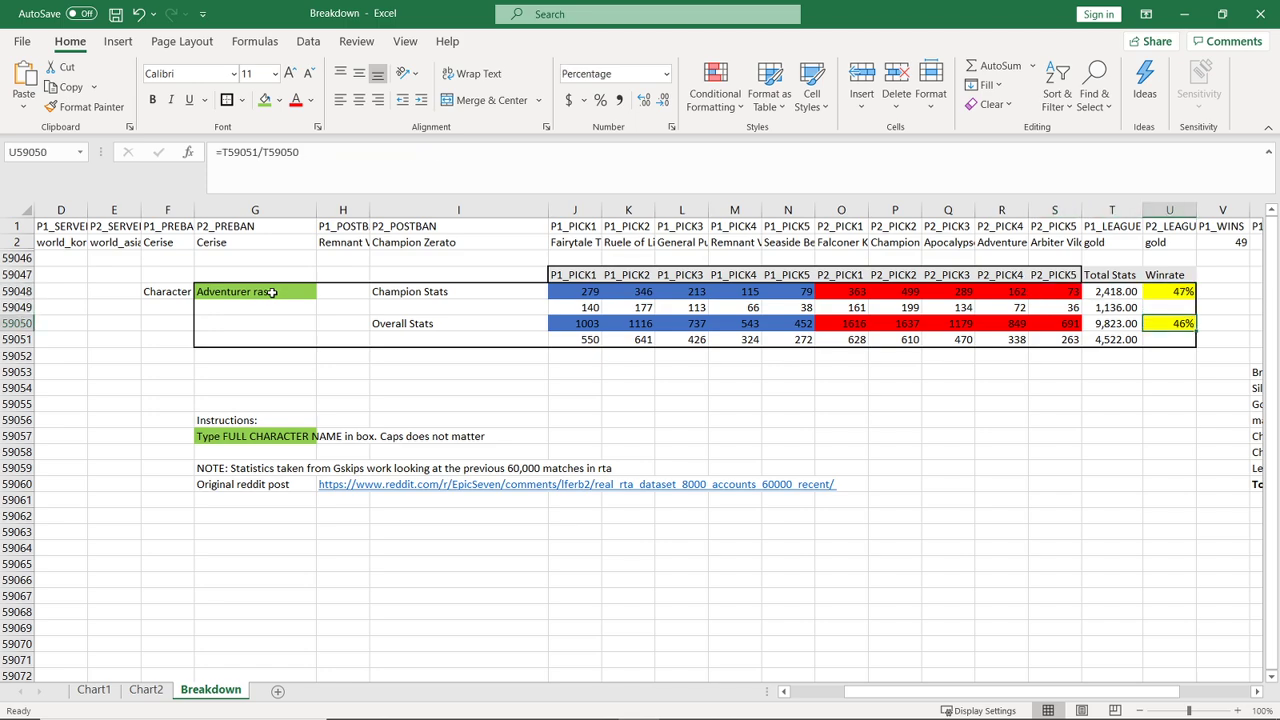
# Set the Character lookup cell G59048 to "lilias" to show her pick and win statistics.
pyautogui.press('Up')
pyautogui.press('Up')
pyautogui.press('Left')
pyautogui.press('Left')
pyautogui.press('Left')
pyautogui.press('Left')
pyautogui.press('Left')
pyautogui.press('Left')
pyautogui.press('Left')
pyautogui.press('Left')
pyautogui.press('Left')
pyautogui.press('Left')
pyautogui.press('Left')
pyautogui.press('Left')
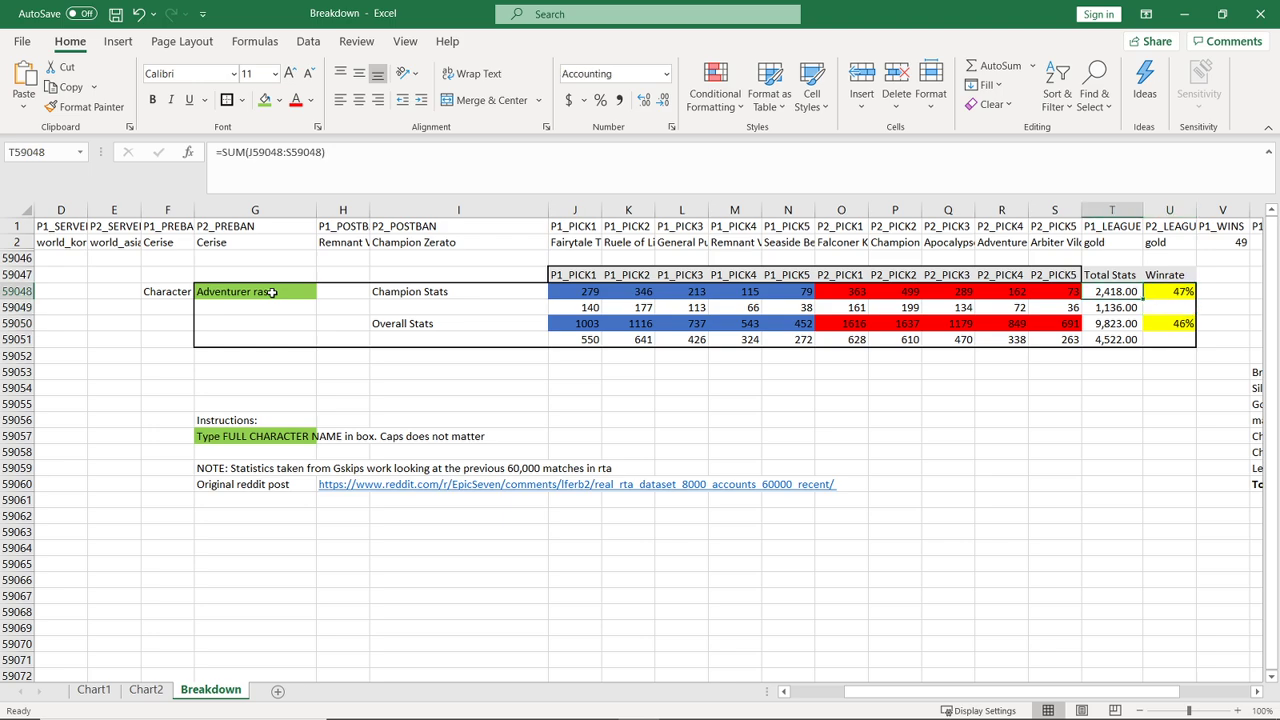
pyautogui.press('Left')
pyautogui.press('Left')
pyautogui.press('Left')
pyautogui.press('Right')
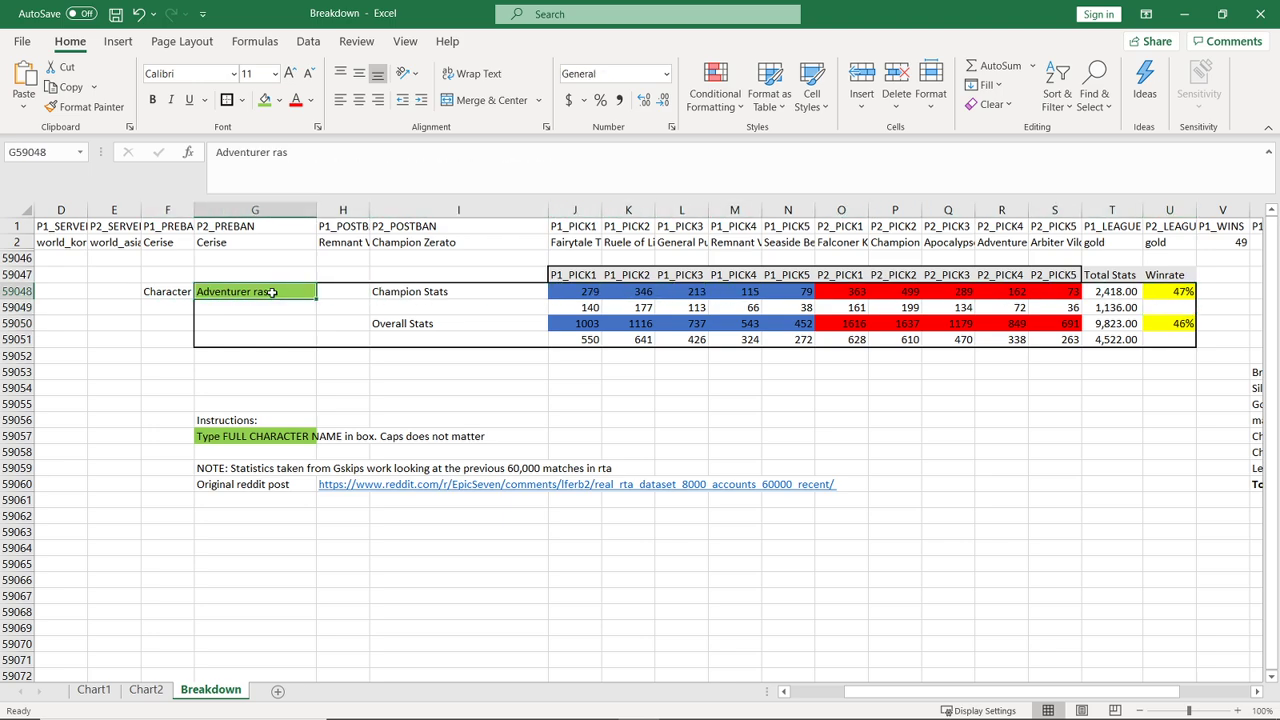
pyautogui.write('lilias')
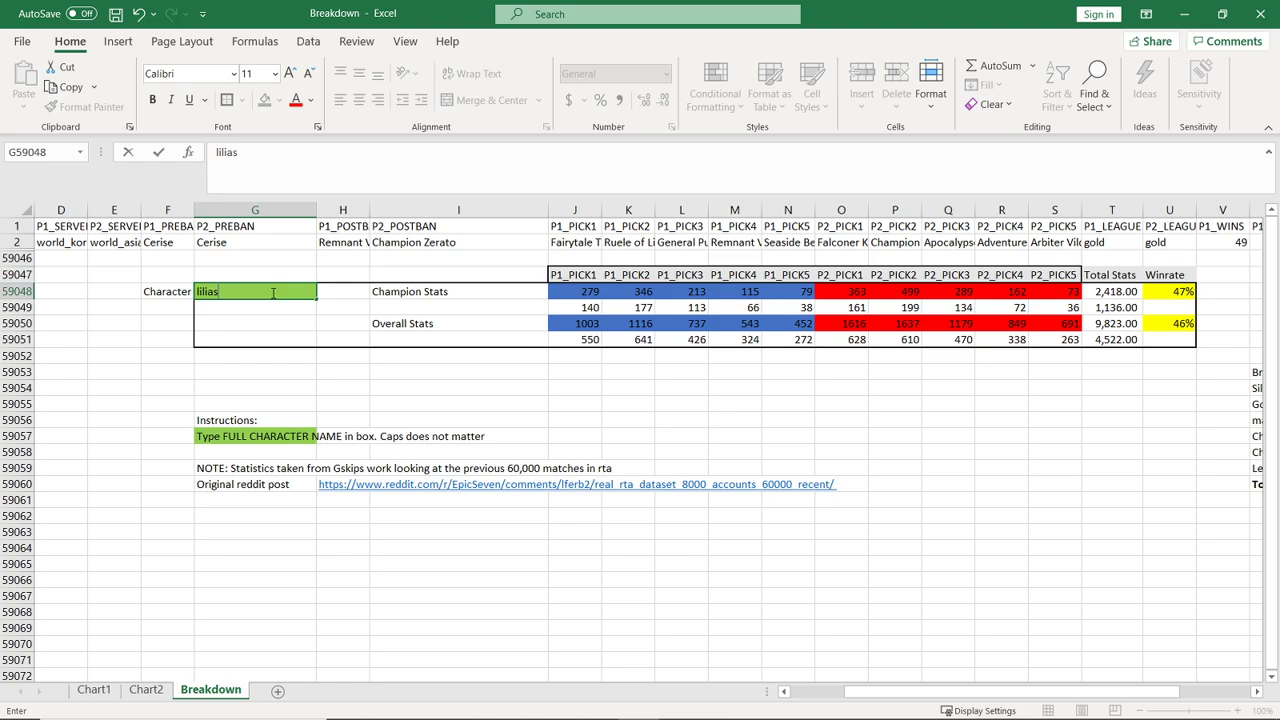
pyautogui.press('Return')
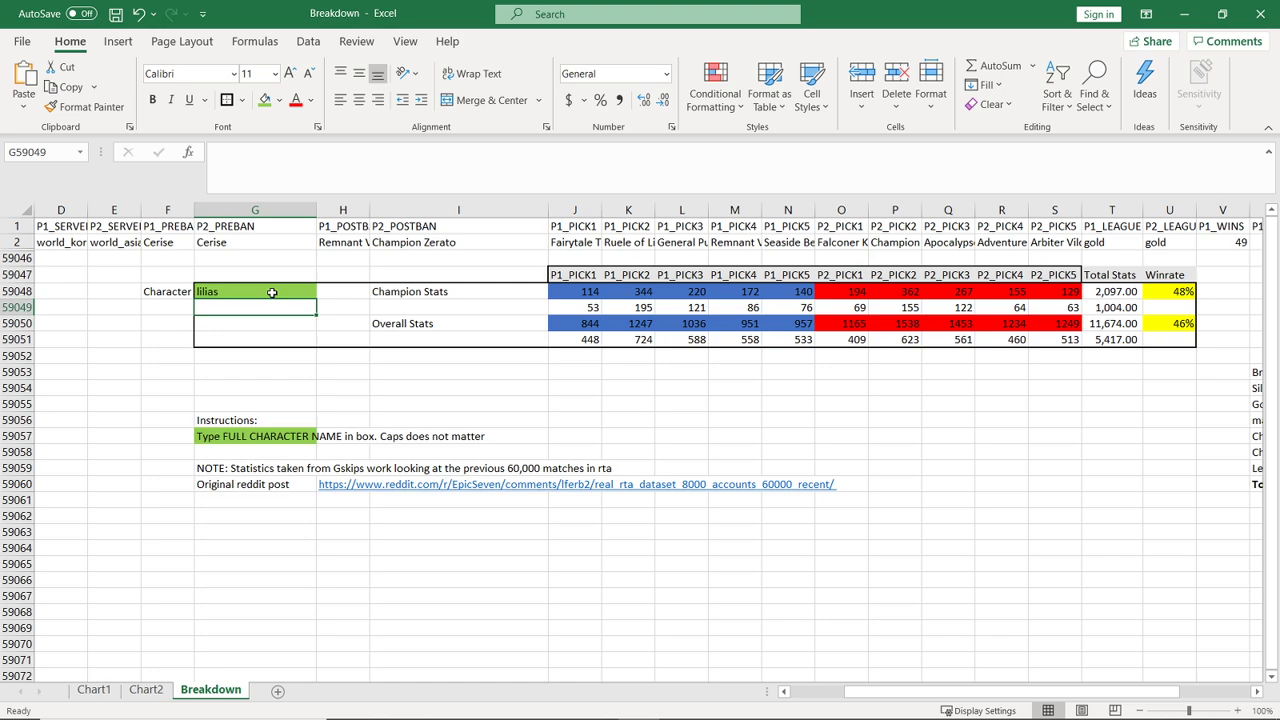
# Change the Character lookup cell G59048 to "krau" to show his pick and win statistics.
pyautogui.click(272, 291)
pyautogui.write('krau')
pyautogui.press('Return')
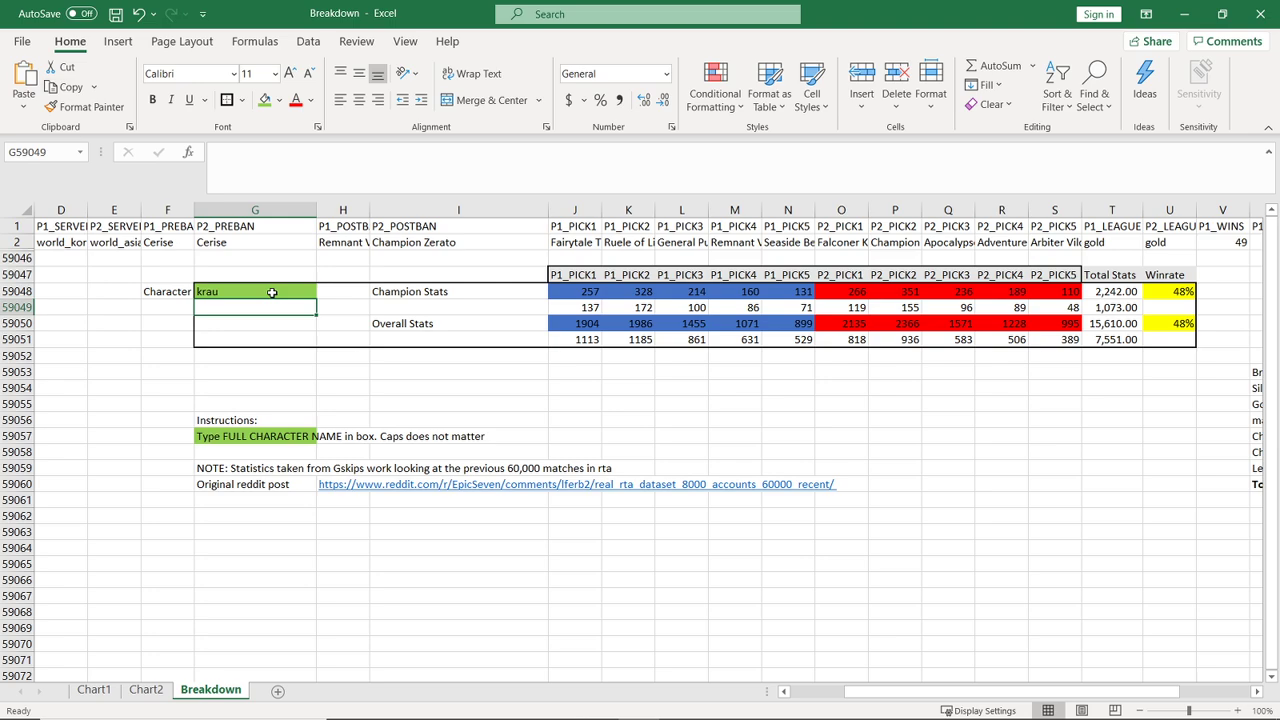
# Set the Character lookup cell G59048 to "martial artist ken".
pyautogui.click(272, 291)
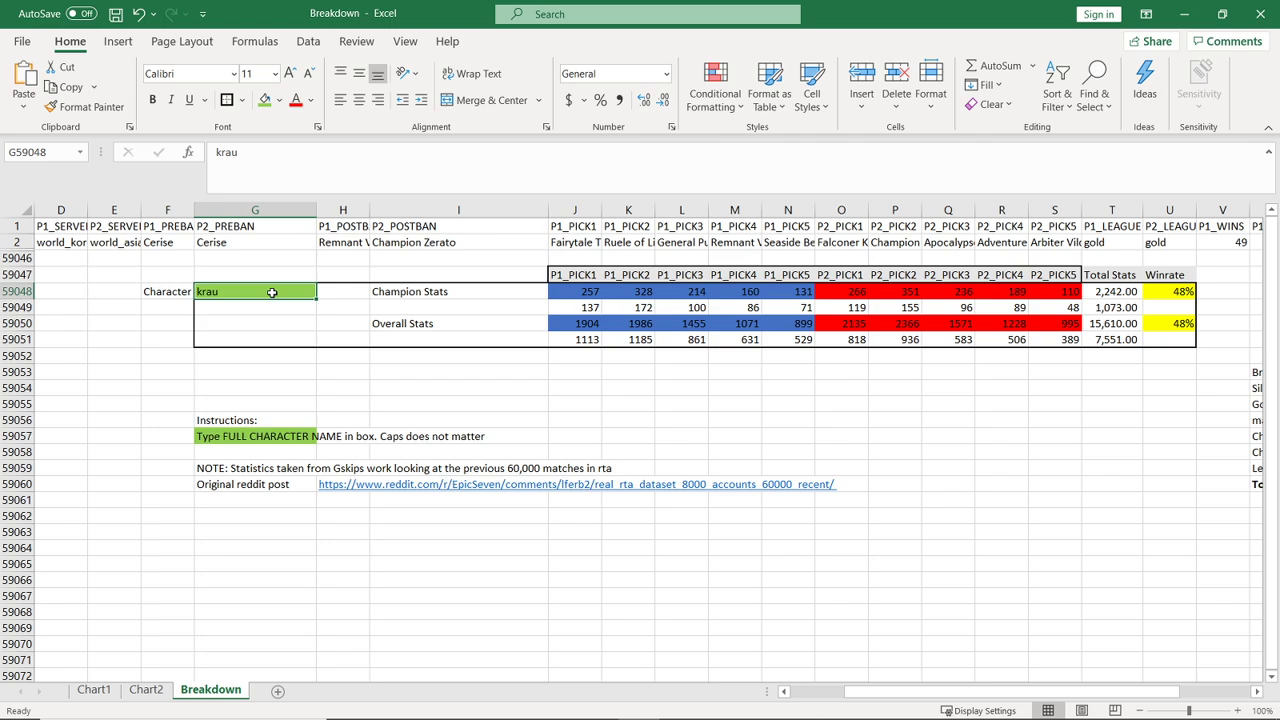
pyautogui.write('desert')
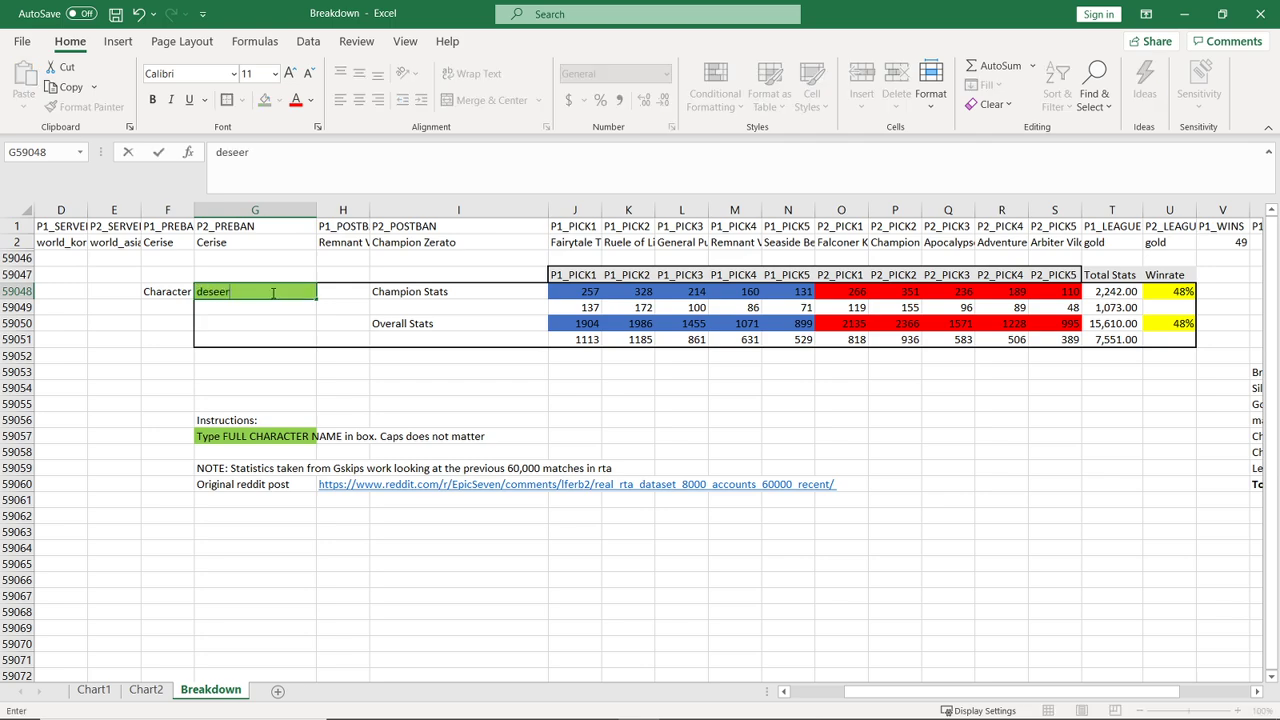
pyautogui.press('BackSpace')
pyautogui.press('BackSpace')
pyautogui.press('BackSpace')
pyautogui.press('BackSpace')
pyautogui.press('BackSpace')
pyautogui.press('BackSpace')
pyautogui.write('martial artist ken')
pyautogui.press('Return')
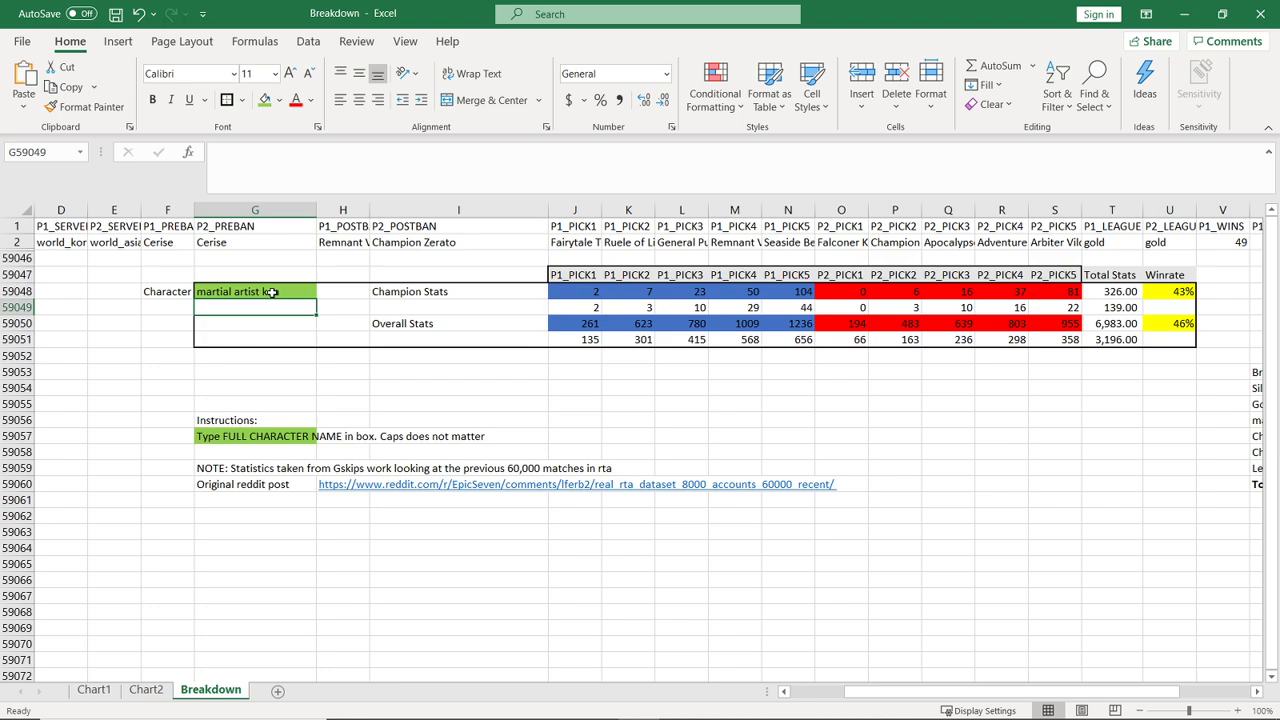
# Check Martial Artist Ken's Champion win rate, and compare it with his overall win rate.
pyautogui.click(1153, 293)
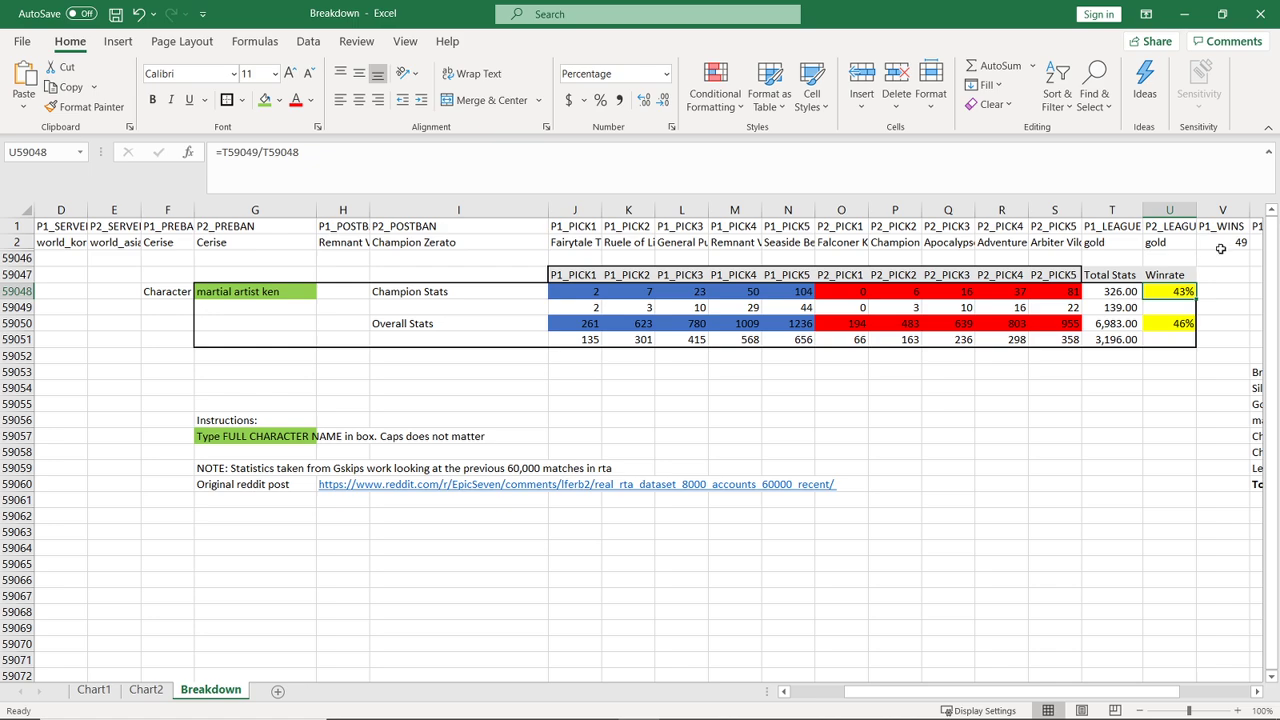
pyautogui.press('Down')
pyautogui.press('Down')
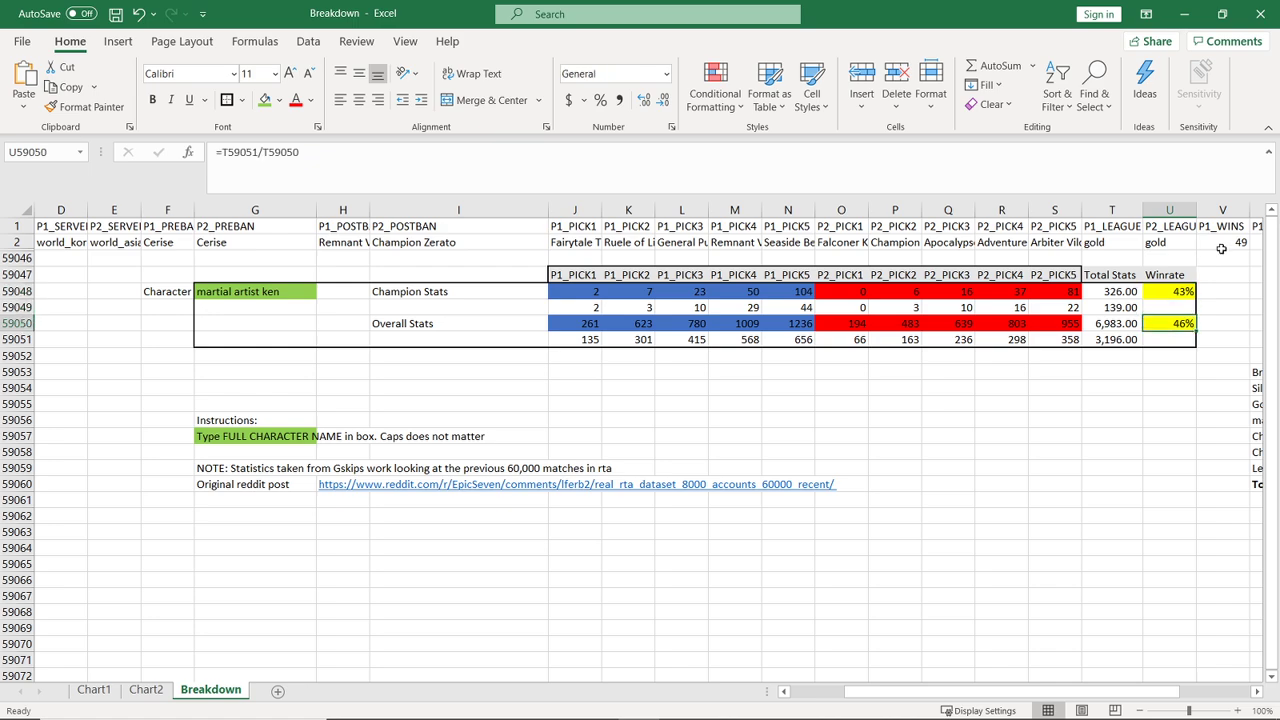
# Set the Character lookup cell G59048 to "Desert jewel basar".
pyautogui.press('Up')
pyautogui.press('Up')
pyautogui.press('Left')
pyautogui.press('Left')
pyautogui.press('Left')
pyautogui.press('Left')
pyautogui.press('Left')
pyautogui.press('Left')
pyautogui.press('Left')
pyautogui.press('Left')
pyautogui.press('Left')
pyautogui.press('Left')
pyautogui.press('Left')
pyautogui.press('Left')
pyautogui.press('Left')
pyautogui.press('Left')
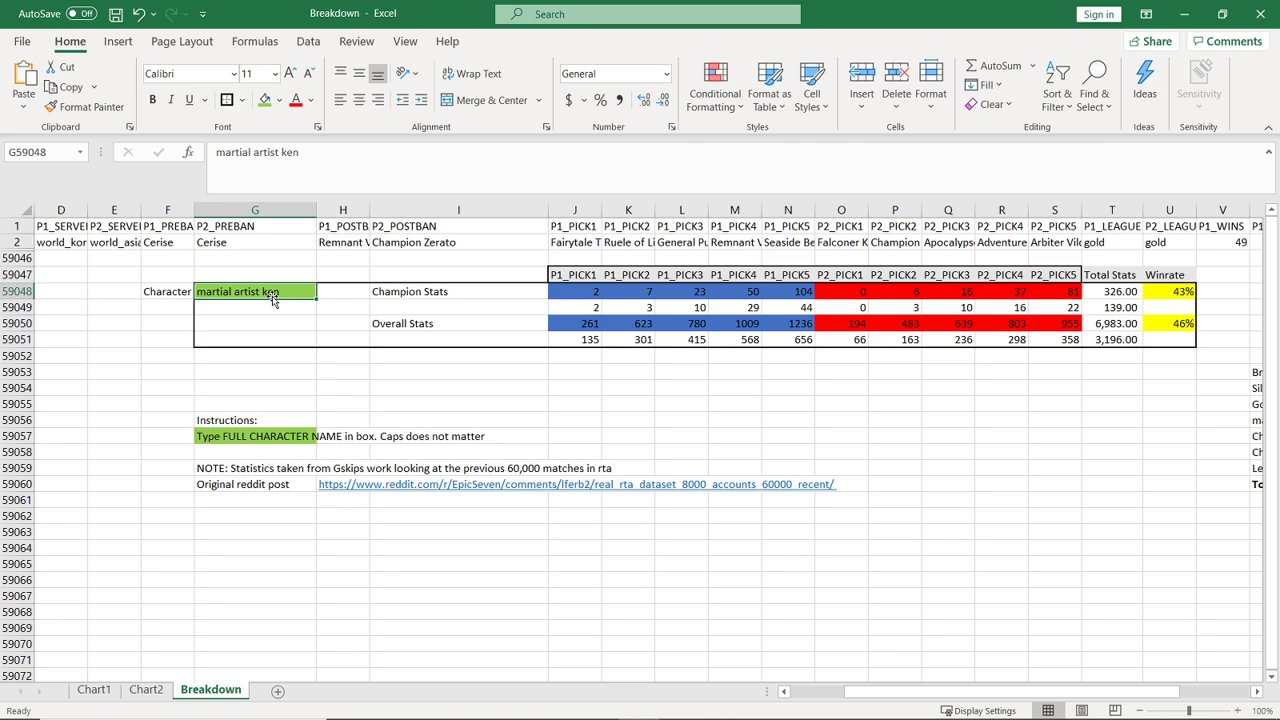
pyautogui.write('D')
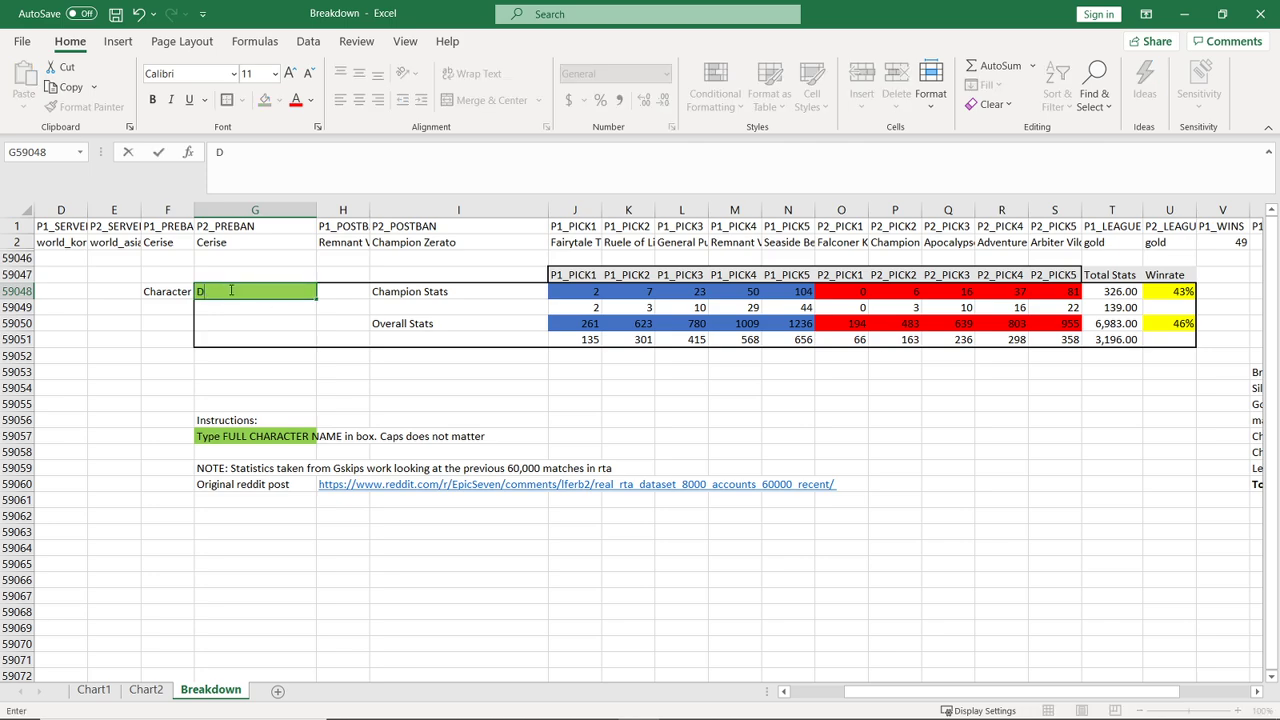
pyautogui.write('esert jewel basar')
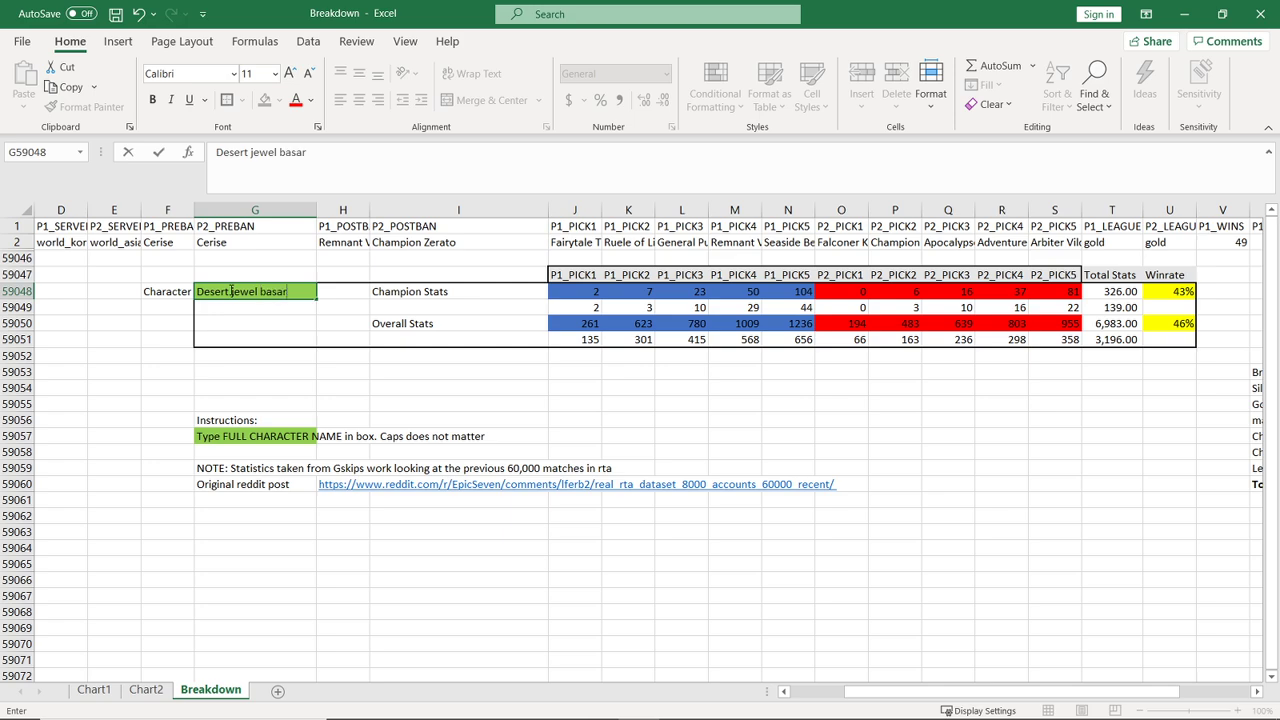
pyautogui.press('Return')
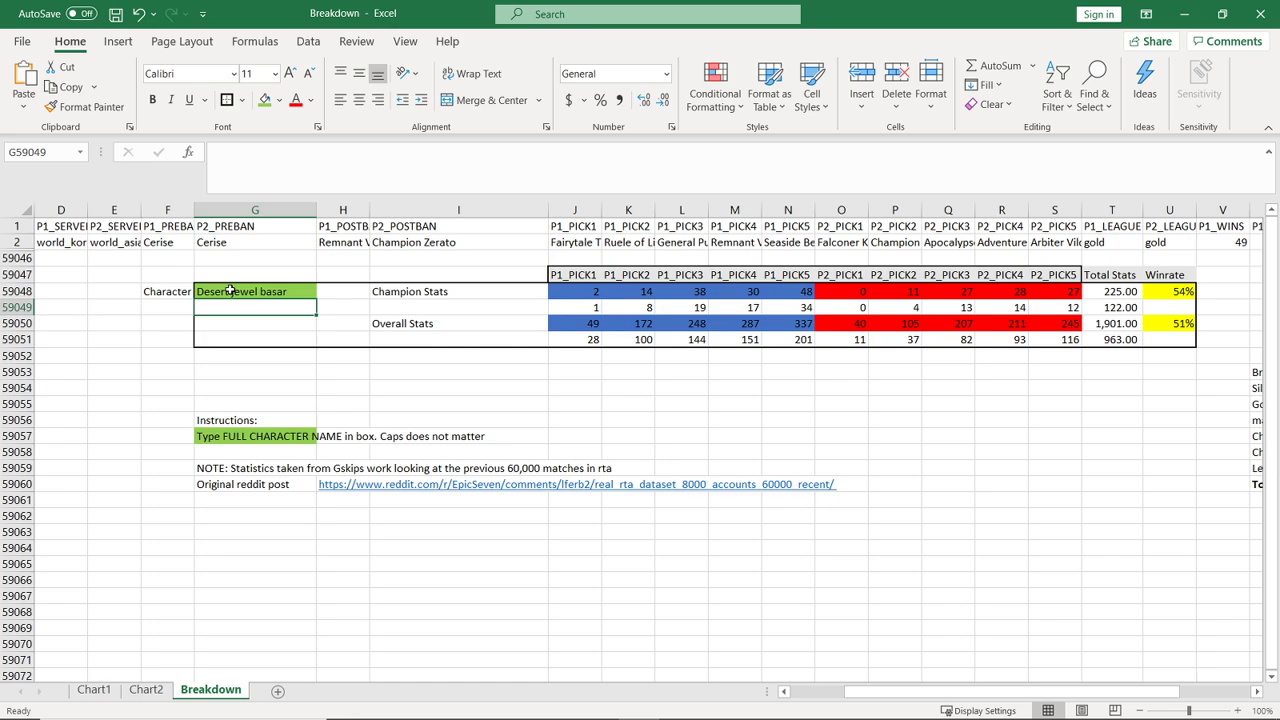
# Replace the hero in the Character lookup cell G59048 with "ambitious tywin".
pyautogui.click(230, 290)
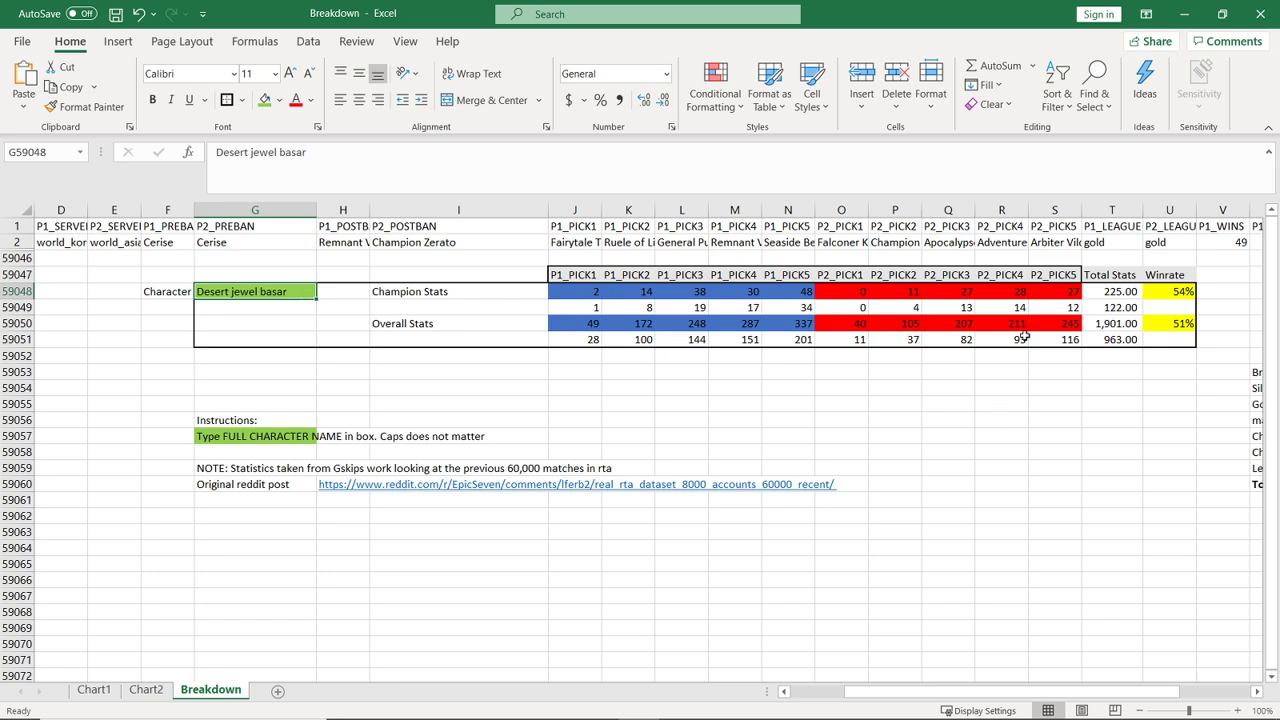
pyautogui.write('amb')
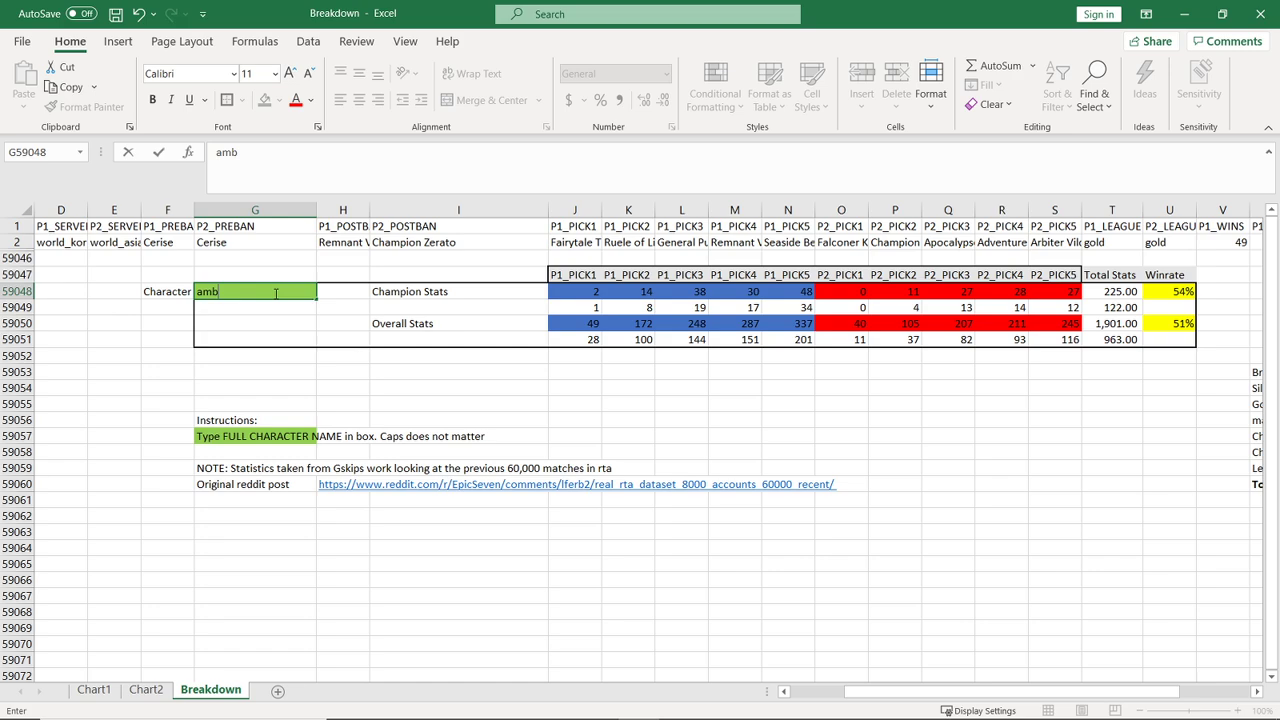
pyautogui.write('itious tywin')
pyautogui.press('Return')
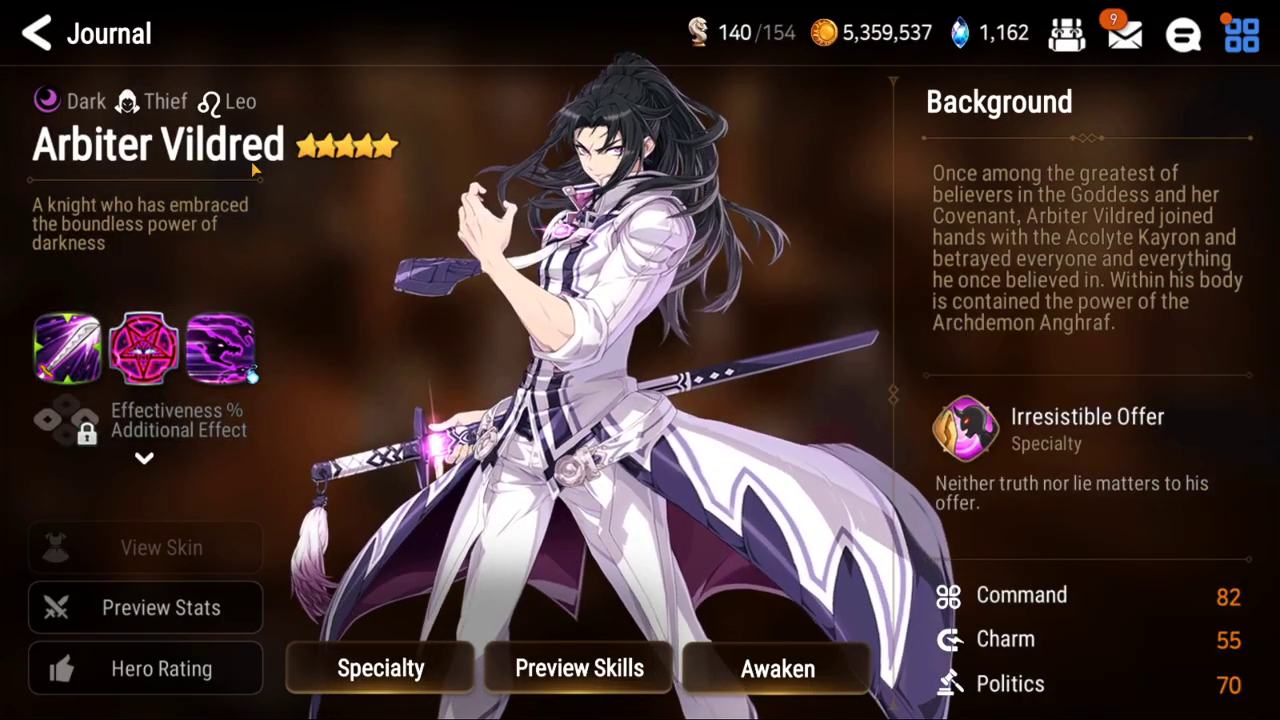
# Leave Arbiter Vildred's journal page, switch to the Reddit RTA dataset post in Chrome, and examine the Top 20 Most Prebanned Units list.
pyautogui.click(36, 33)
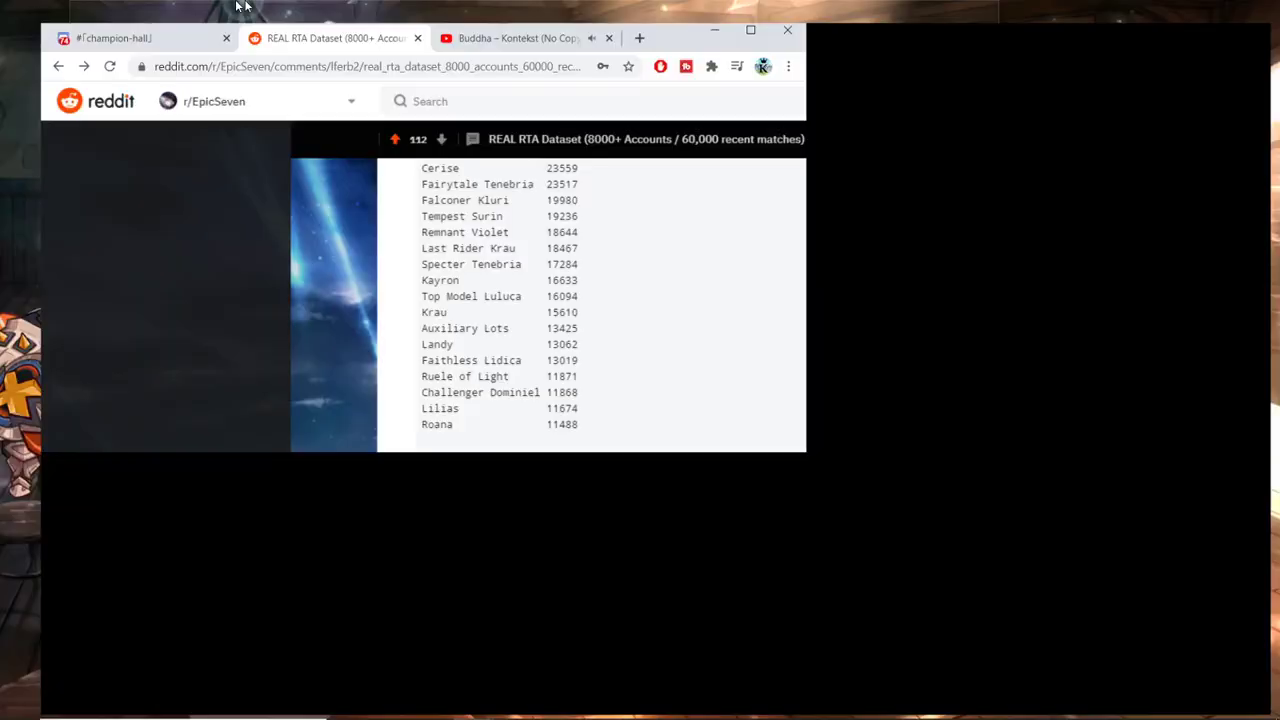
pyautogui.hotkey('alt', 'Tab')
pyautogui.scroll(15, 494, 483)
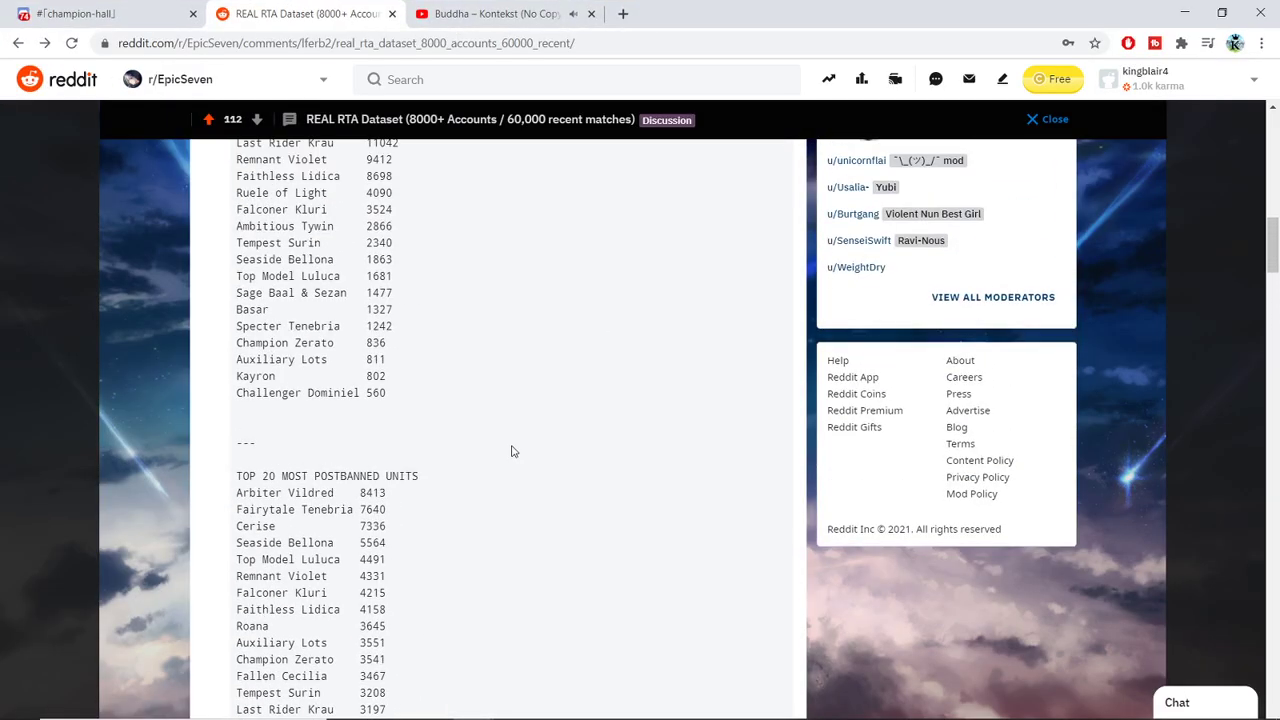
pyautogui.scroll(-4, 511, 451)
pyautogui.scroll(1, 511, 451)
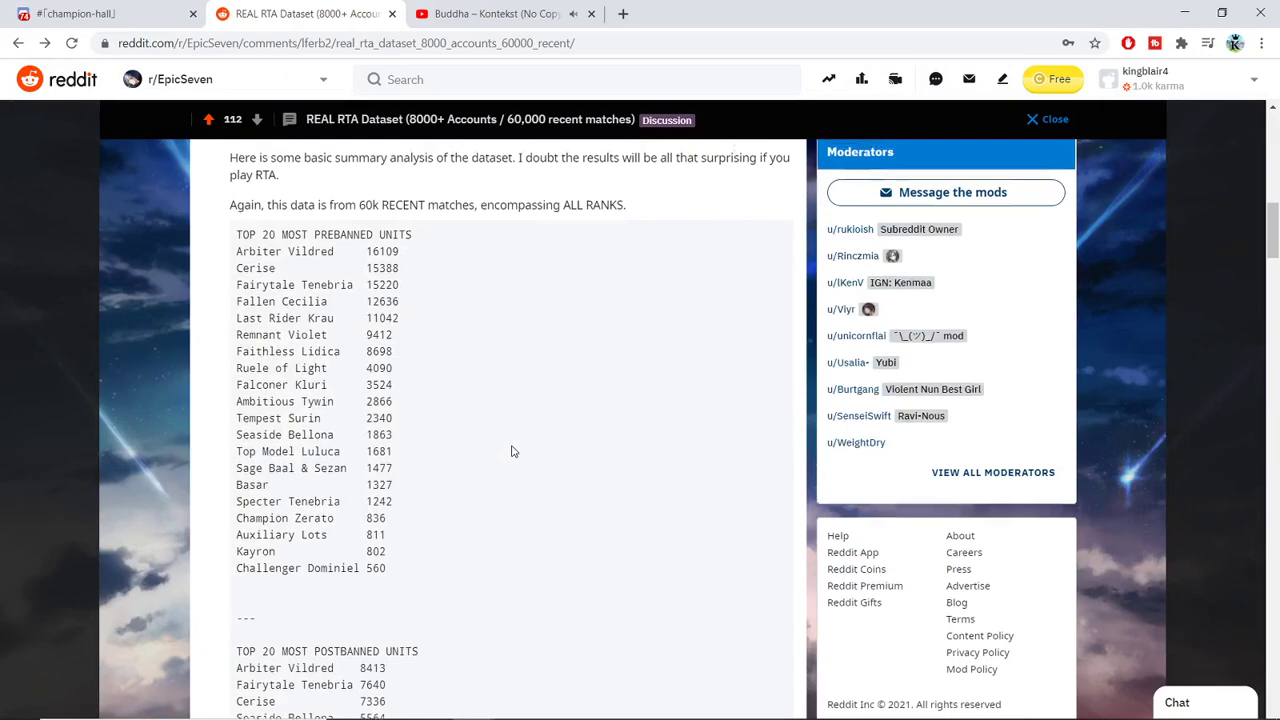